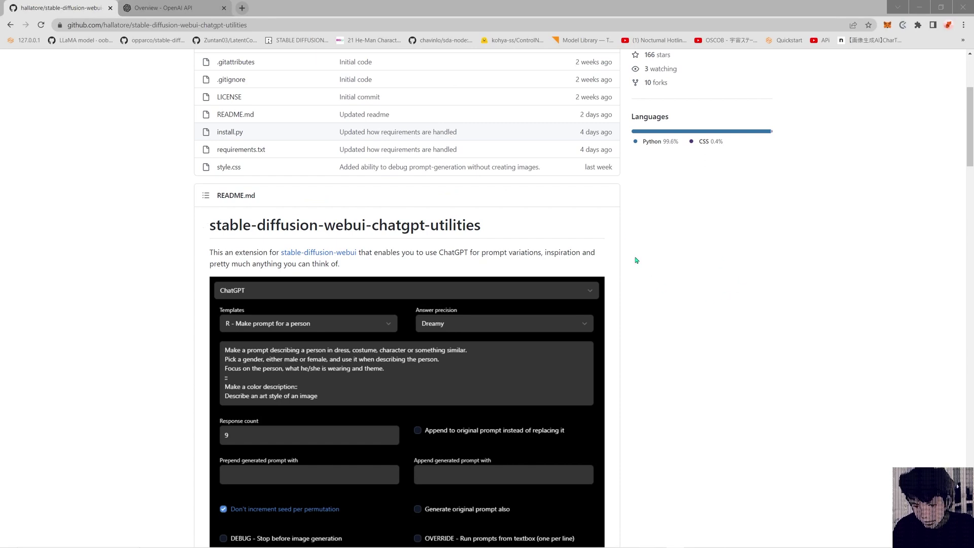
Step: Examine the stable-diffusion-webui-chatgpt-utilities README, from the setup instructions through the tips to the example images
{"action": "scroll", "coordinate": [636, 259], "scroll_direction": "down", "scroll_amount": 3}
{"action": "scroll", "coordinate": [634, 268], "scroll_direction": "down", "scroll_amount": 8}
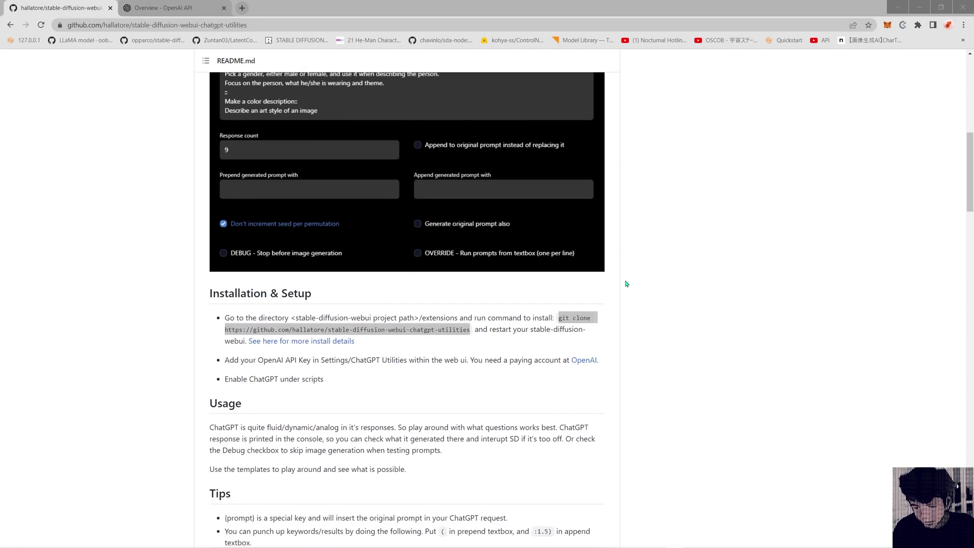
{"action": "scroll", "coordinate": [429, 409], "scroll_direction": "down", "scroll_amount": 3}
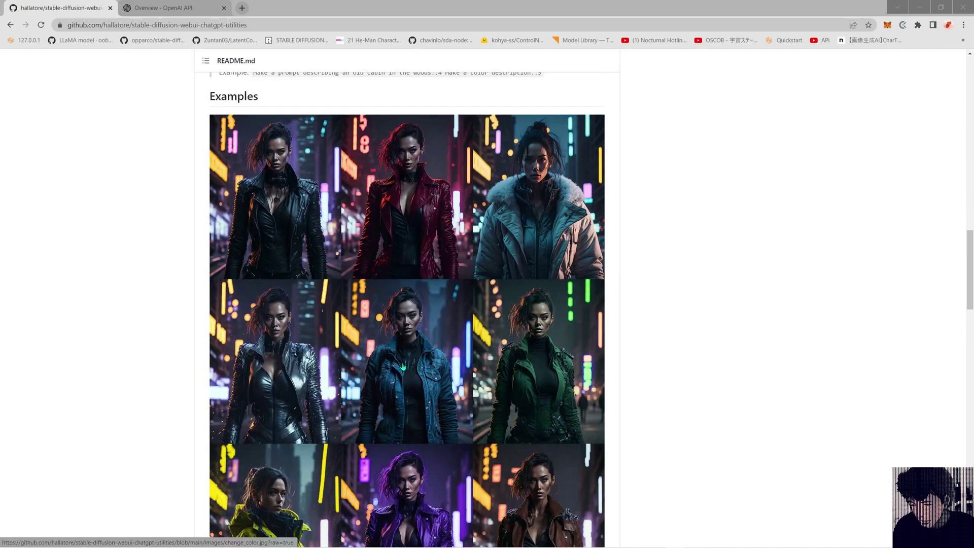
{"action": "scroll", "coordinate": [409, 394], "scroll_direction": "up", "scroll_amount": 8}
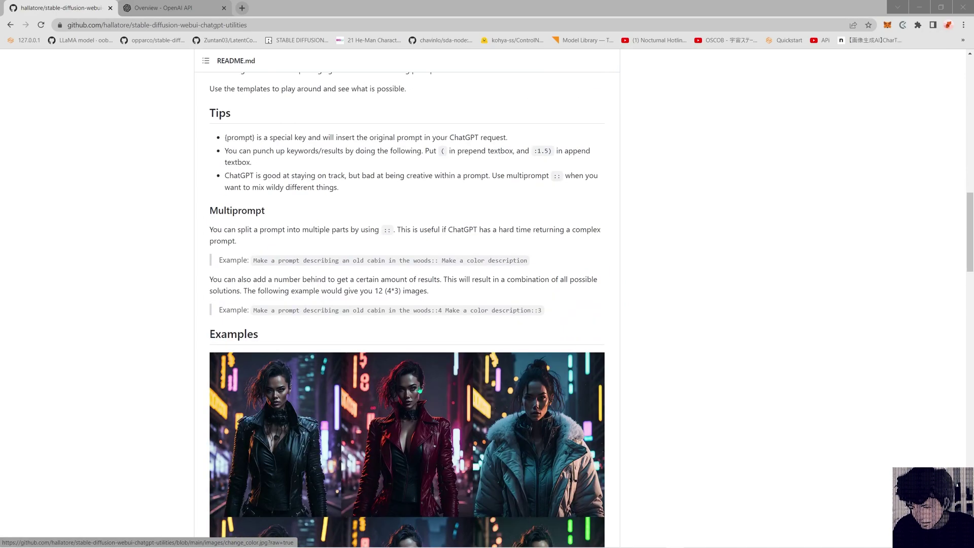
{"action": "scroll", "coordinate": [410, 398], "scroll_direction": "up", "scroll_amount": 10}
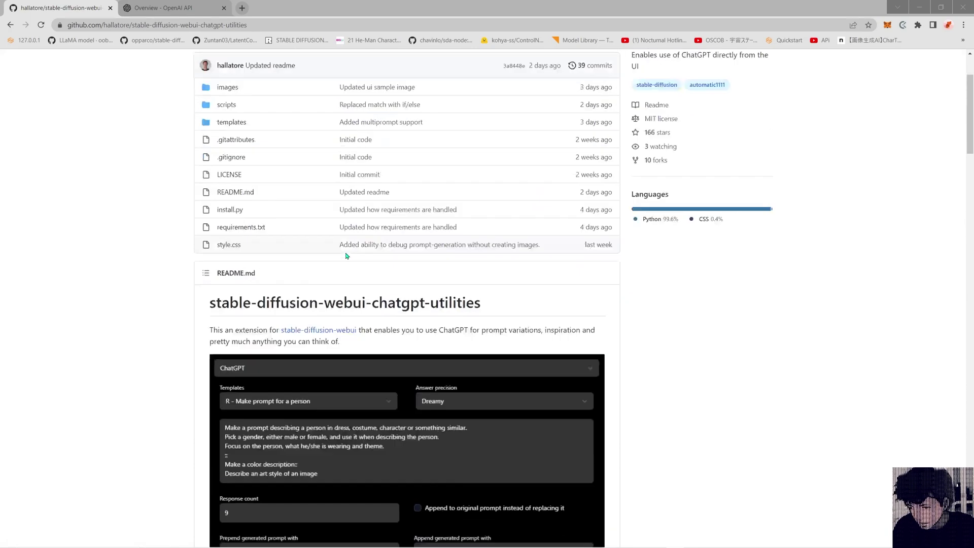
Step: View template_utils.py in the repository's scripts folder and return to the folder listing
{"action": "left_click", "coordinate": [226, 169]}
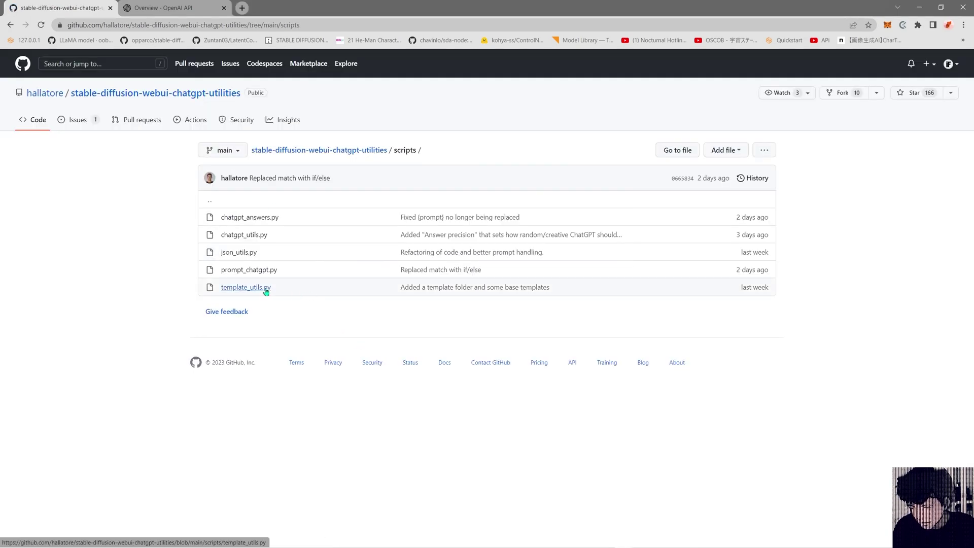
{"action": "left_click", "coordinate": [265, 288]}
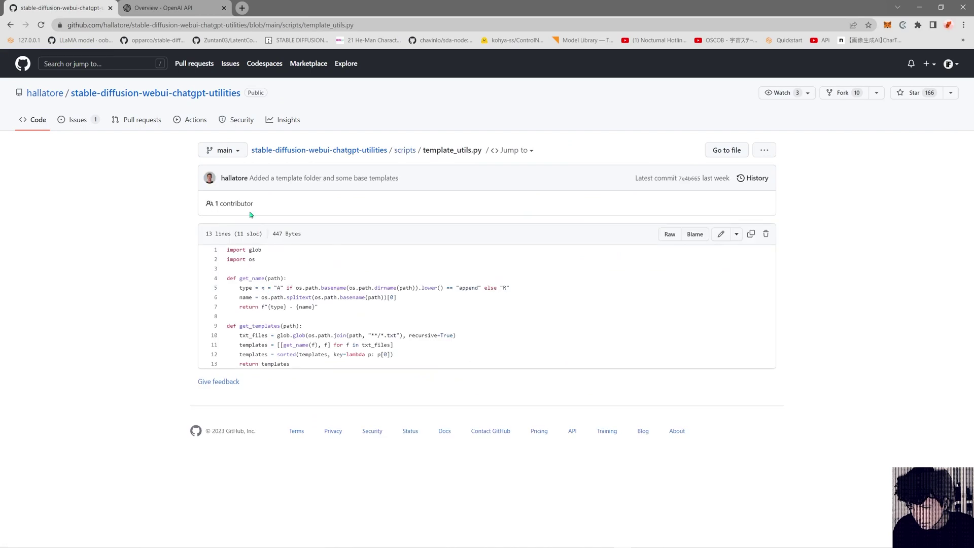
{"action": "left_click", "coordinate": [410, 151]}
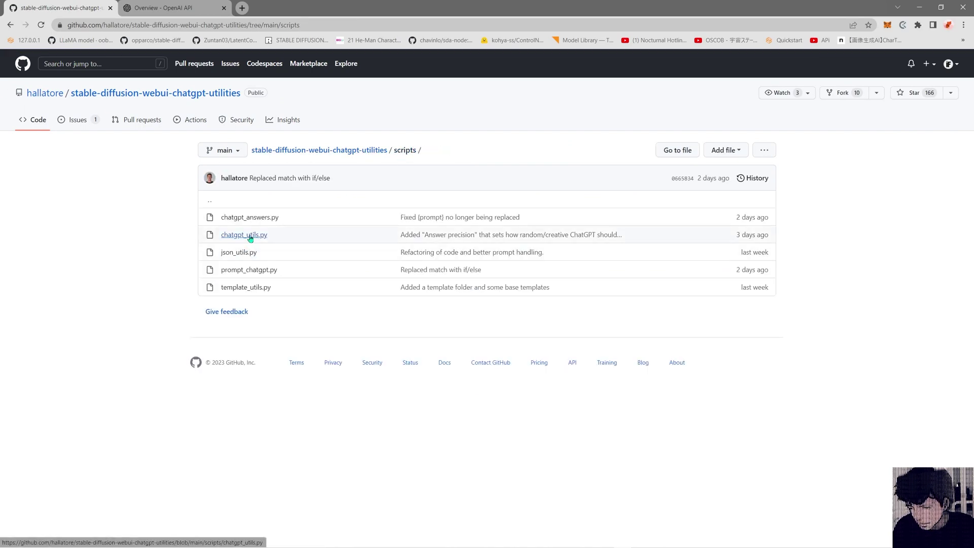
Step: Open chatgpt_utils.py and examine its code, highlighting the gpt-3.5-turbo model name in get_chat_completion
{"action": "left_click", "coordinate": [250, 235]}
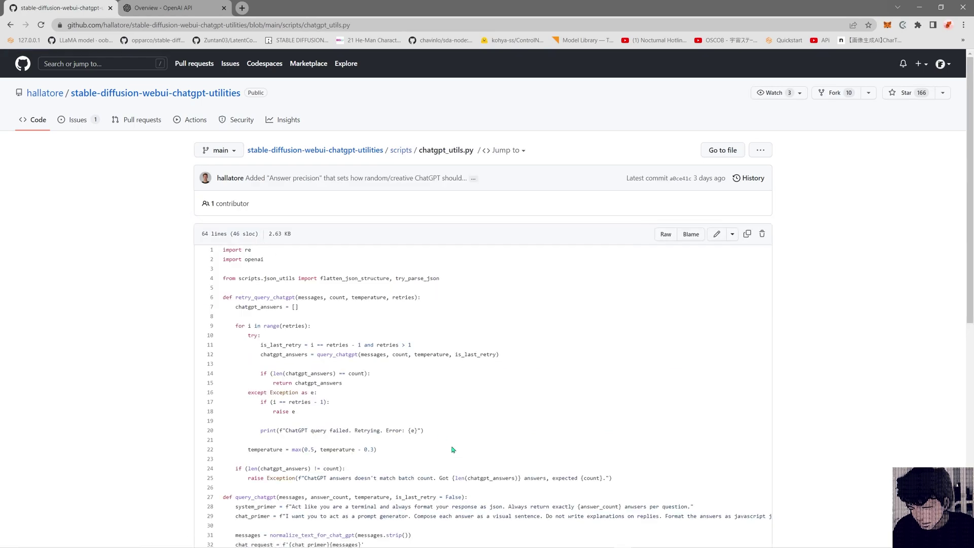
{"action": "scroll", "coordinate": [429, 386], "scroll_direction": "down", "scroll_amount": 7}
{"action": "scroll", "coordinate": [428, 385], "scroll_direction": "down", "scroll_amount": 2}
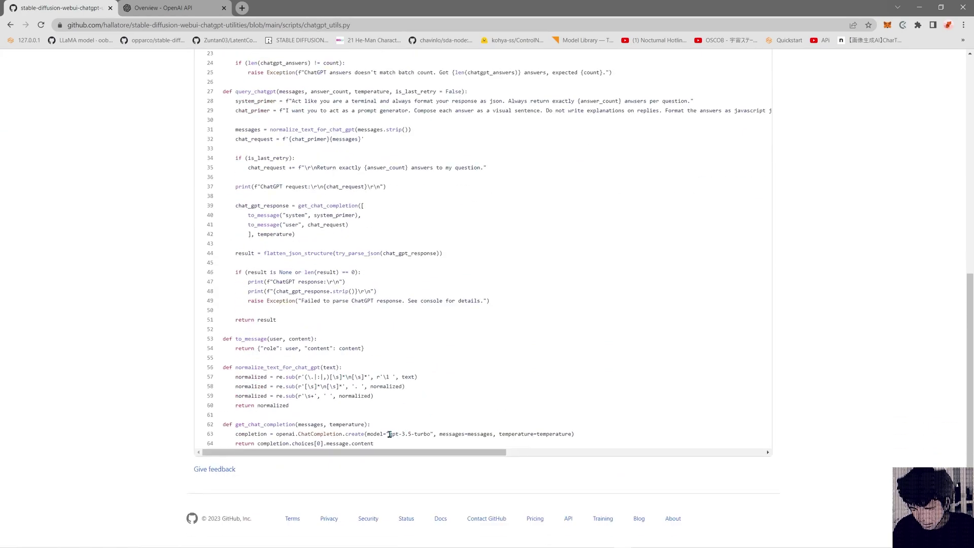
{"action": "left_click_drag", "start_coordinate": [390, 435], "coordinate": [428, 434]}
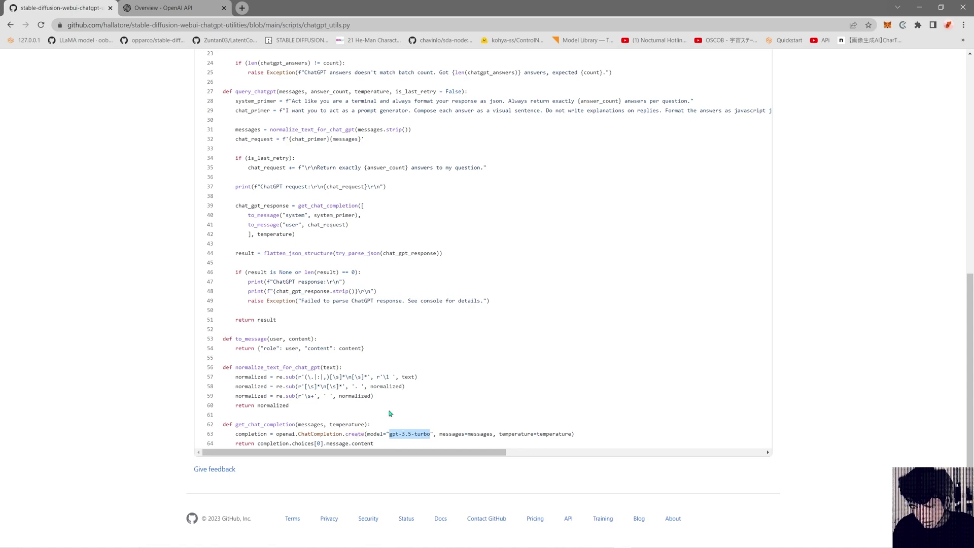
{"action": "scroll", "coordinate": [265, 130], "scroll_direction": "up", "scroll_amount": 8}
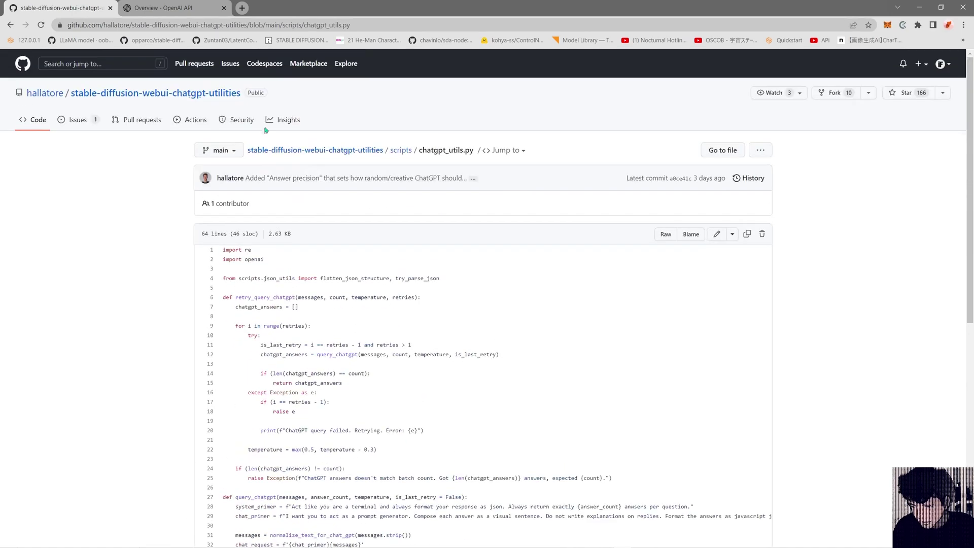
{"action": "scroll", "coordinate": [440, 502], "scroll_direction": "down", "scroll_amount": 3}
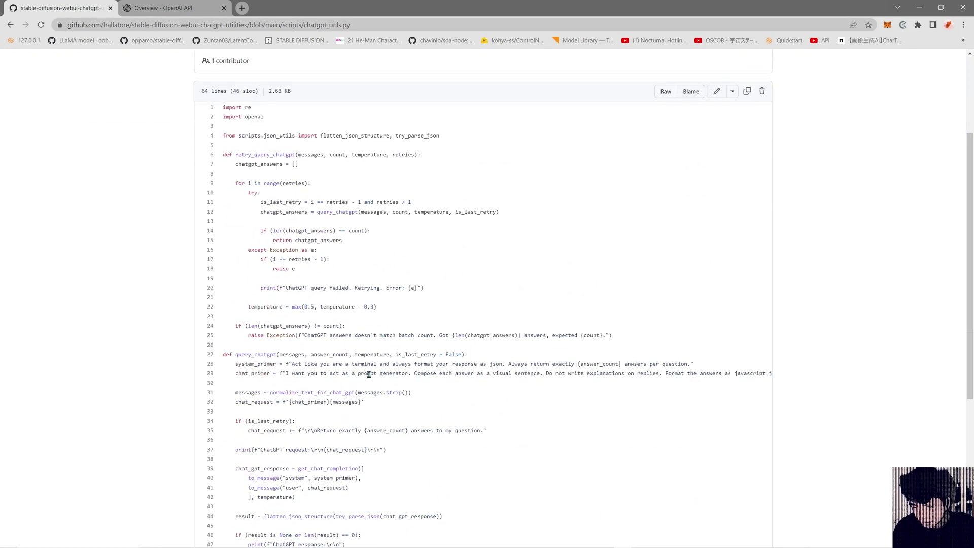
{"action": "scroll", "coordinate": [406, 366], "scroll_direction": "down", "scroll_amount": 3}
{"action": "scroll", "coordinate": [436, 371], "scroll_direction": "up", "scroll_amount": 6}
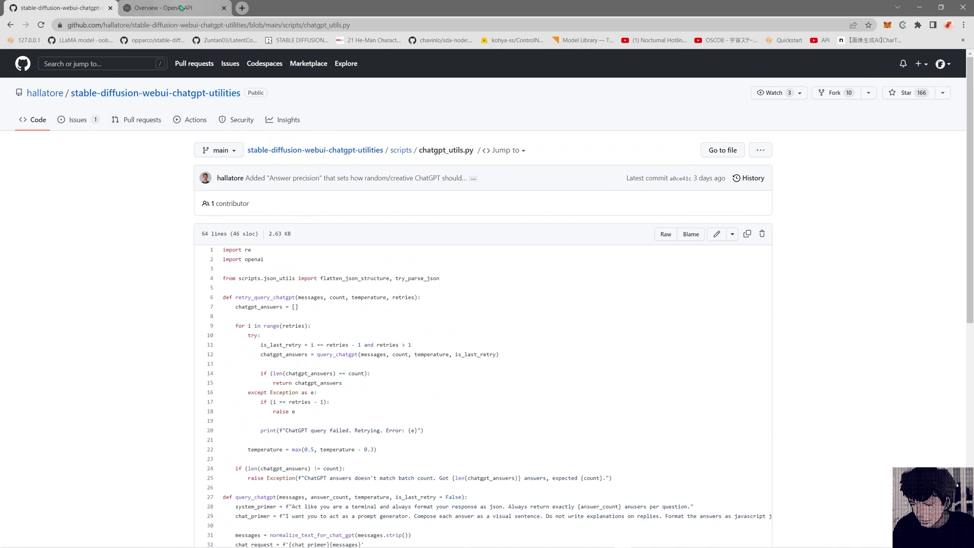
Step: View the API keys page of the OpenAI account and return to the GitHub page
{"action": "left_click", "coordinate": [180, 8]}
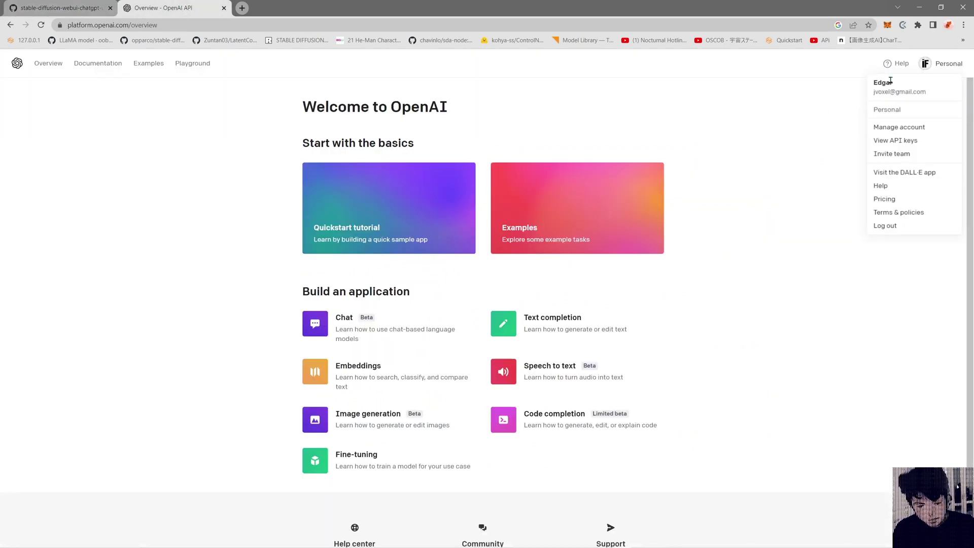
{"action": "left_click", "coordinate": [896, 141]}
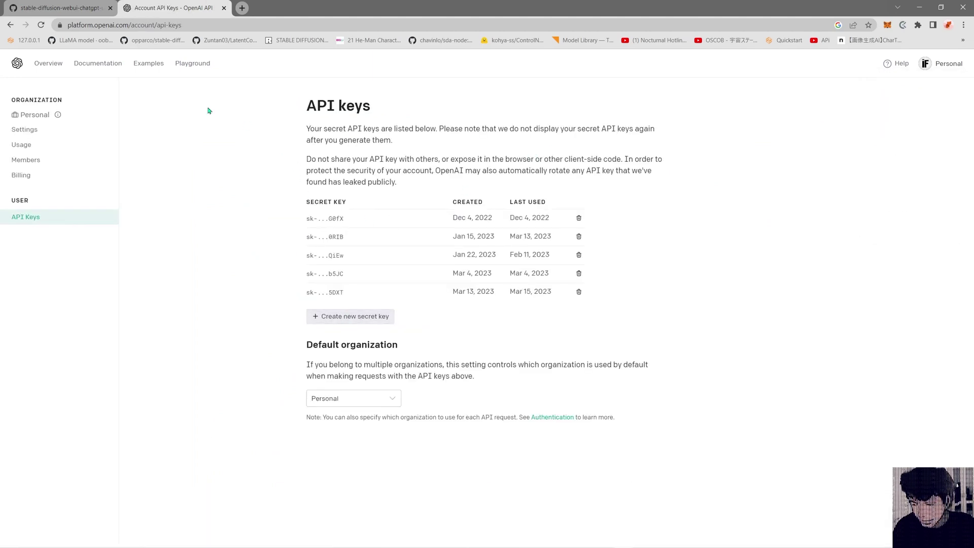
{"action": "left_click", "coordinate": [61, 7]}
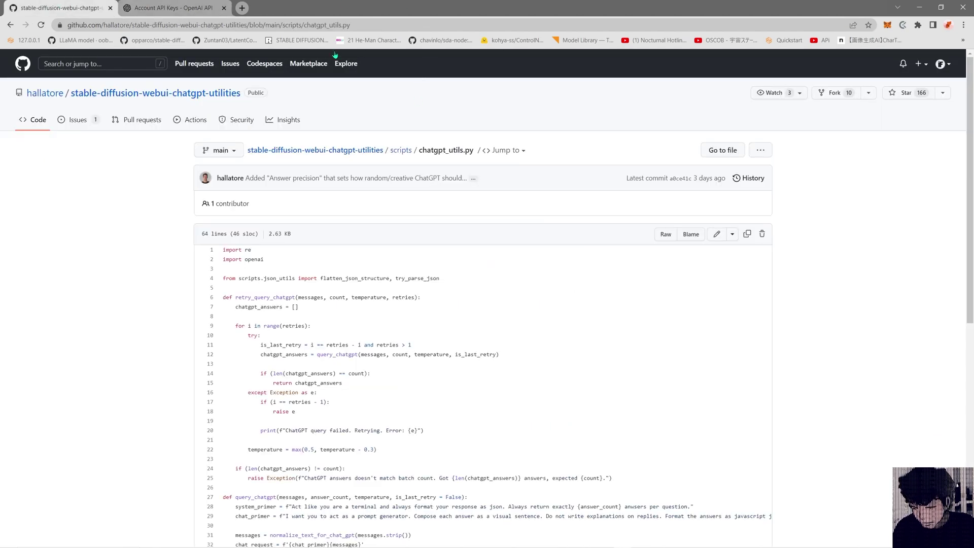
{"action": "left_click", "coordinate": [154, 7]}
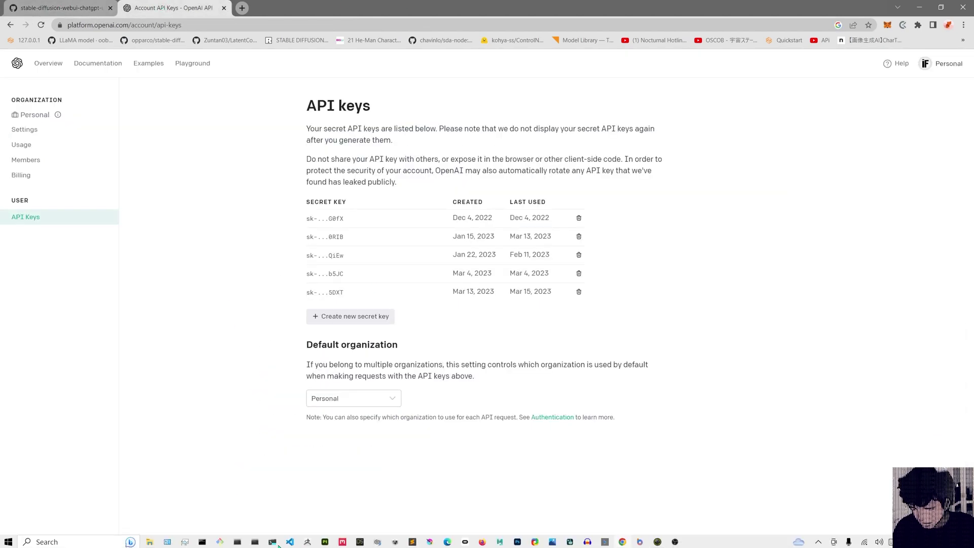
{"action": "left_click", "coordinate": [57, 7]}
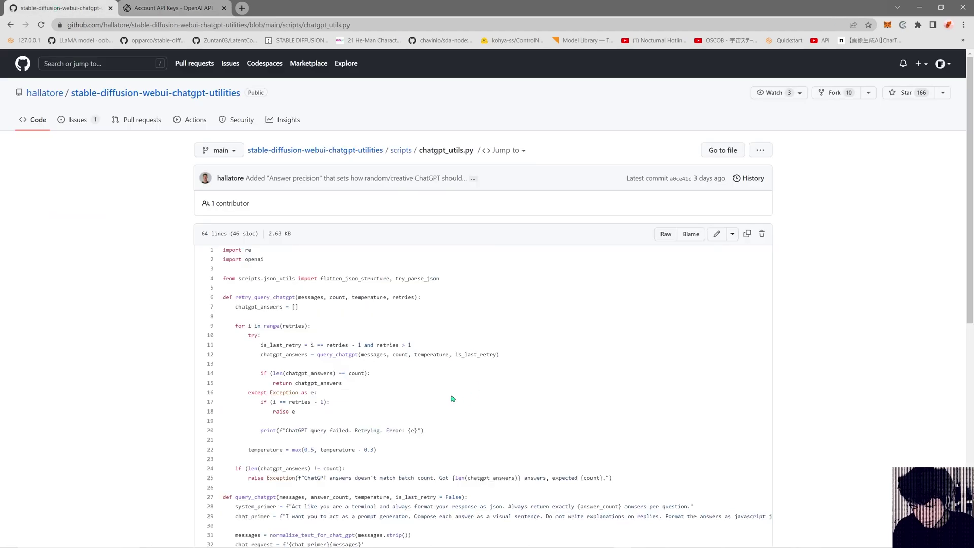
Step: Copy the git clone command from the Installation & Setup section of the repository's main-page README
{"action": "left_click", "coordinate": [132, 94]}
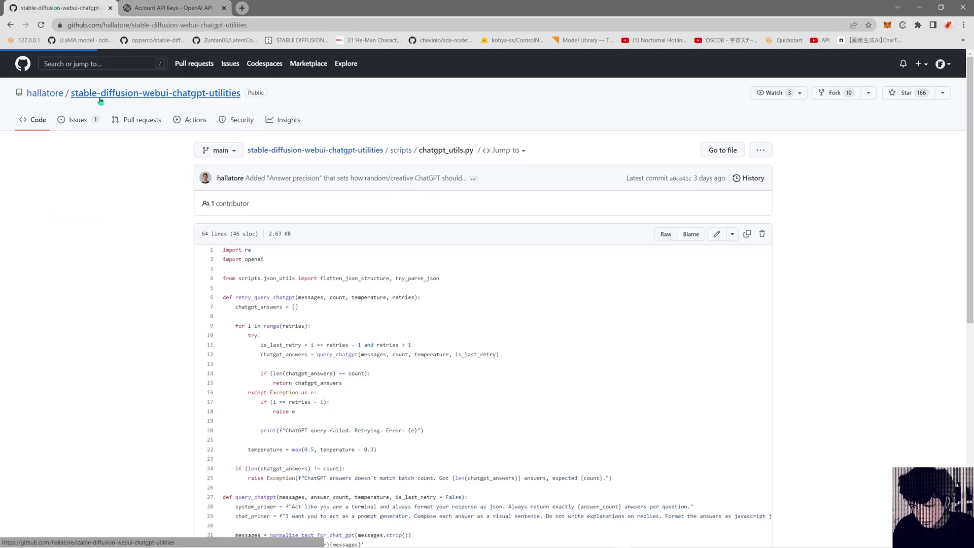
{"action": "scroll", "coordinate": [457, 460], "scroll_direction": "down", "scroll_amount": 10}
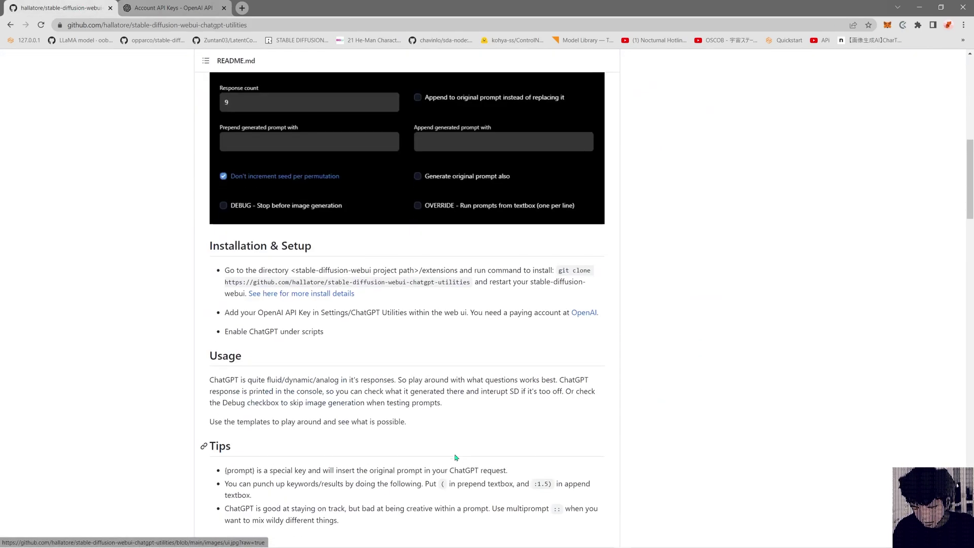
{"action": "scroll", "coordinate": [457, 461], "scroll_direction": "down", "scroll_amount": 2}
{"action": "scroll", "coordinate": [494, 385], "scroll_direction": "down", "scroll_amount": 14}
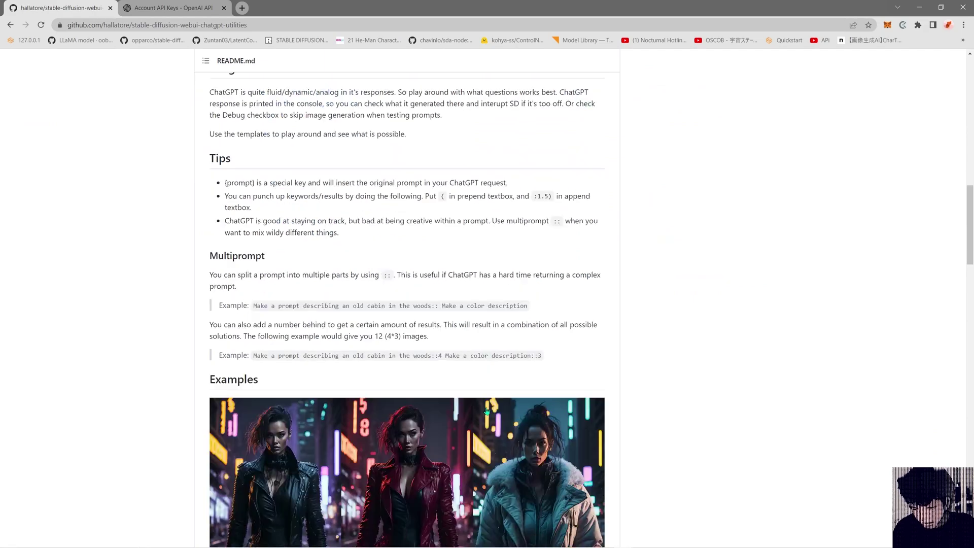
{"action": "scroll", "coordinate": [486, 410], "scroll_direction": "up", "scroll_amount": 5}
{"action": "scroll", "coordinate": [486, 410], "scroll_direction": "up", "scroll_amount": 10}
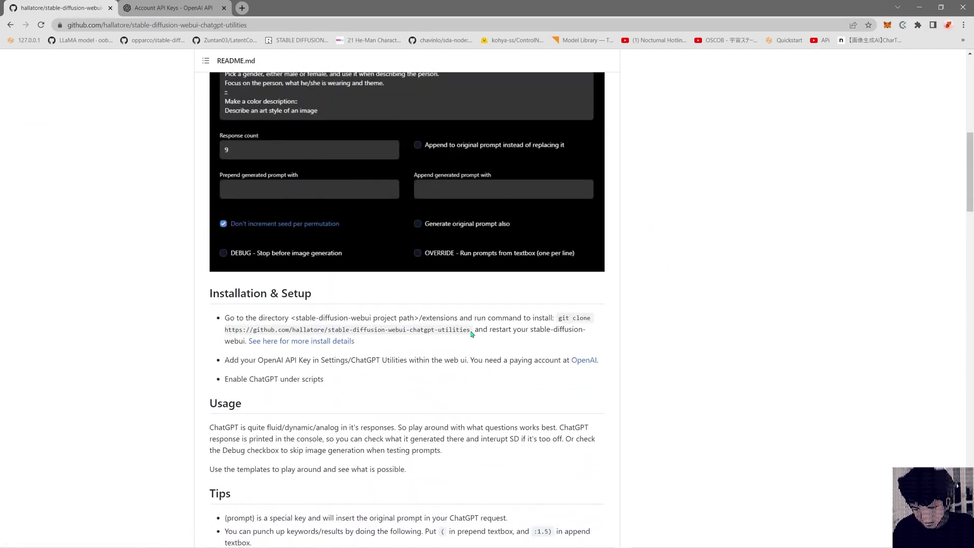
{"action": "left_click_drag", "start_coordinate": [469, 332], "coordinate": [558, 315]}
{"action": "key", "text": "ctrl+c"}
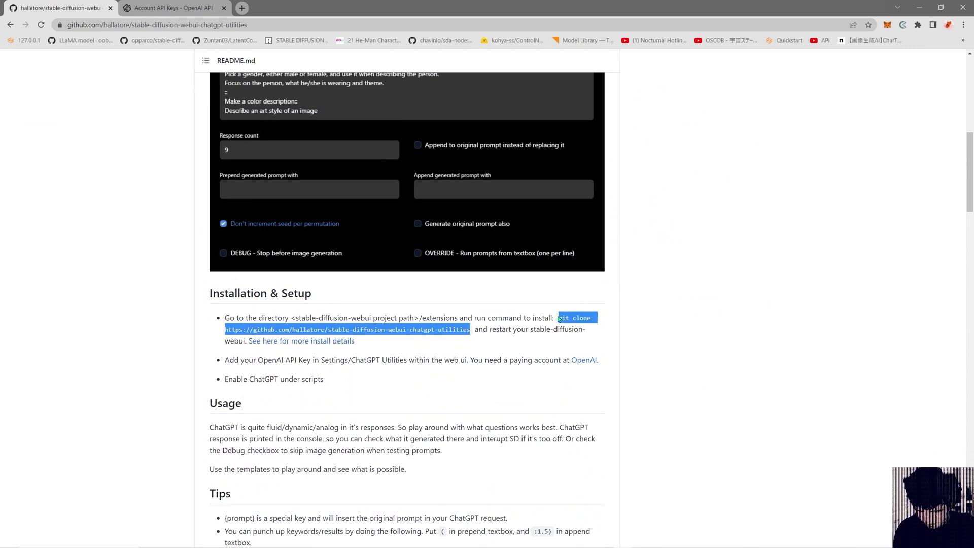
{"action": "scroll", "coordinate": [405, 521], "scroll_direction": "down", "scroll_amount": 6}
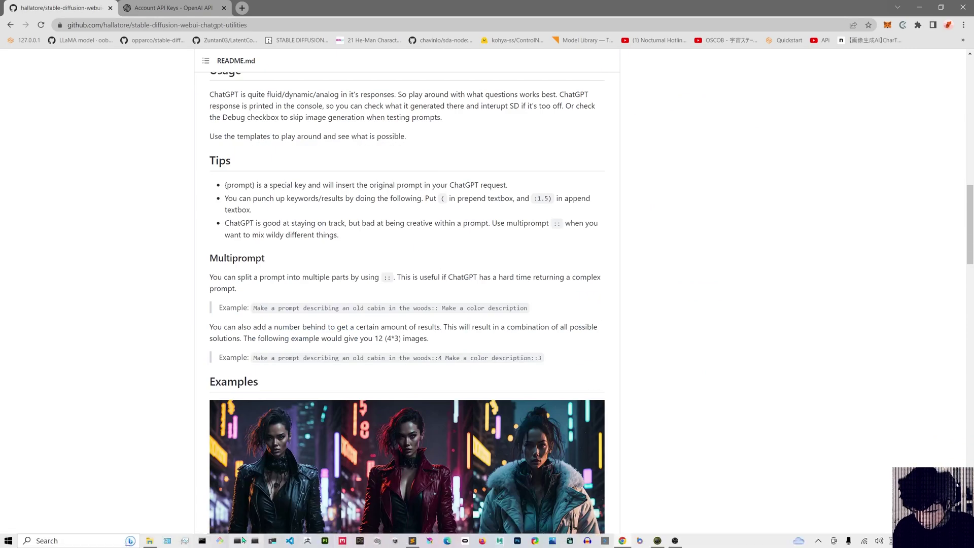
{"action": "left_click", "coordinate": [150, 540]}
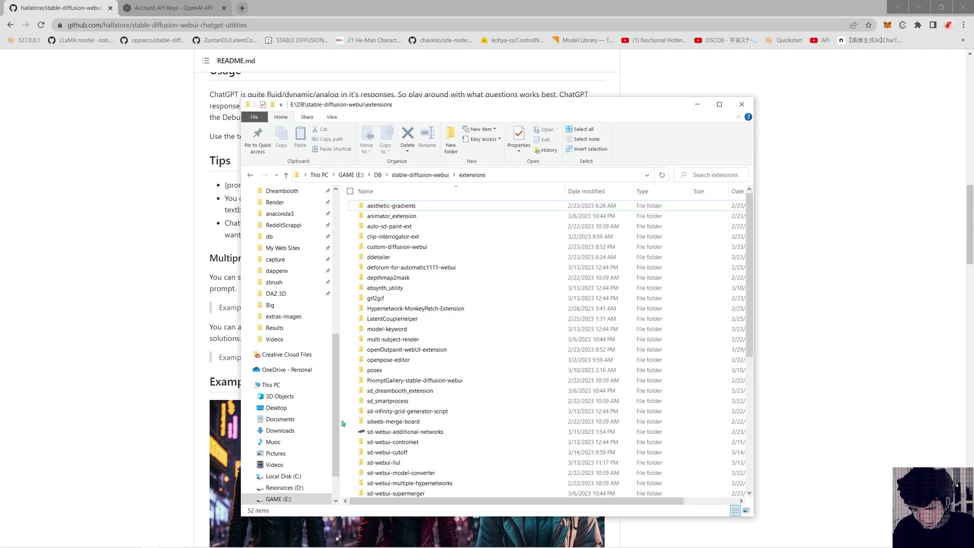
{"action": "right_click", "coordinate": [345, 424]}
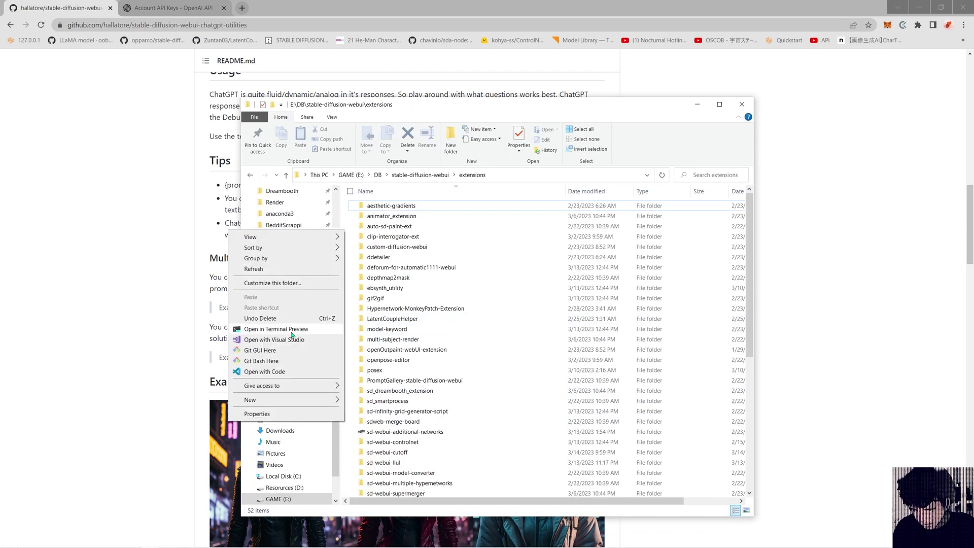
{"action": "left_click", "coordinate": [293, 330]}
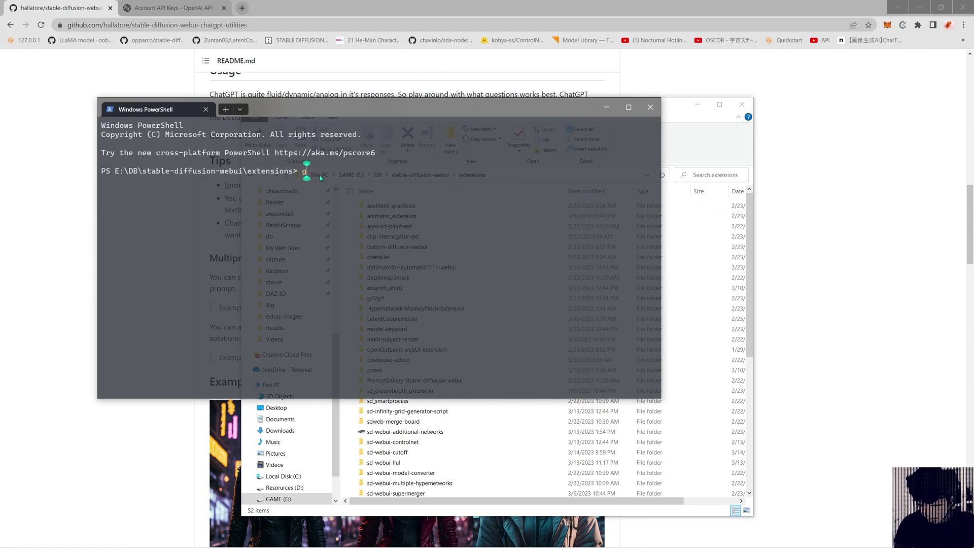
{"action": "key", "text": "ctrl+v"}
{"action": "key", "text": "Return"}
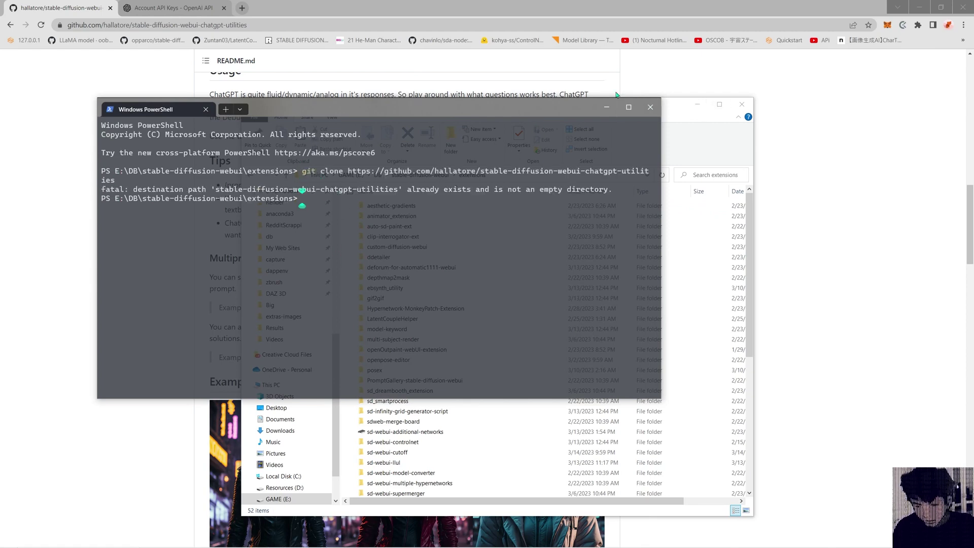
{"action": "left_click", "coordinate": [651, 107]}
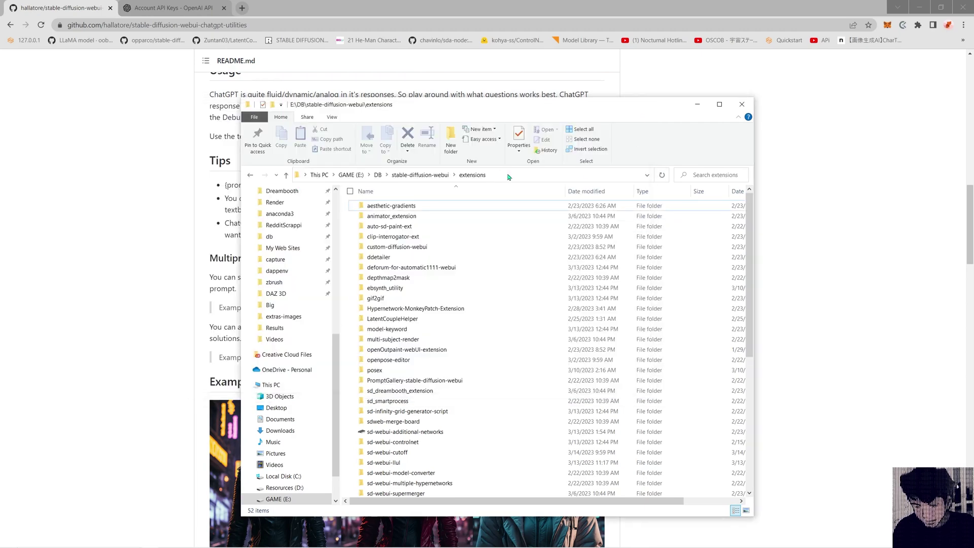
Step: Open a Command Prompt from the extensions folder's path, paste the git clone command, and close both windows without running it
{"action": "left_click", "coordinate": [508, 175]}
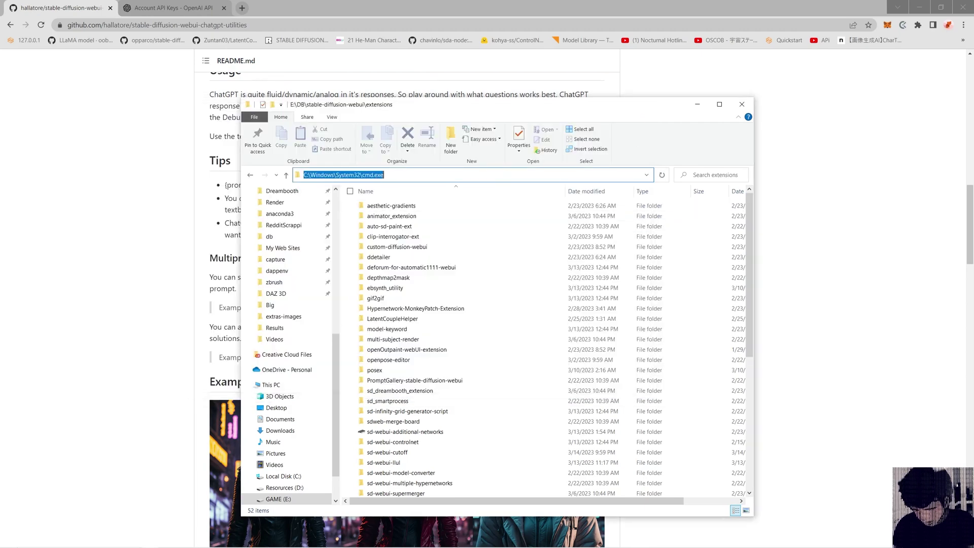
{"action": "type", "text": "cmd"}
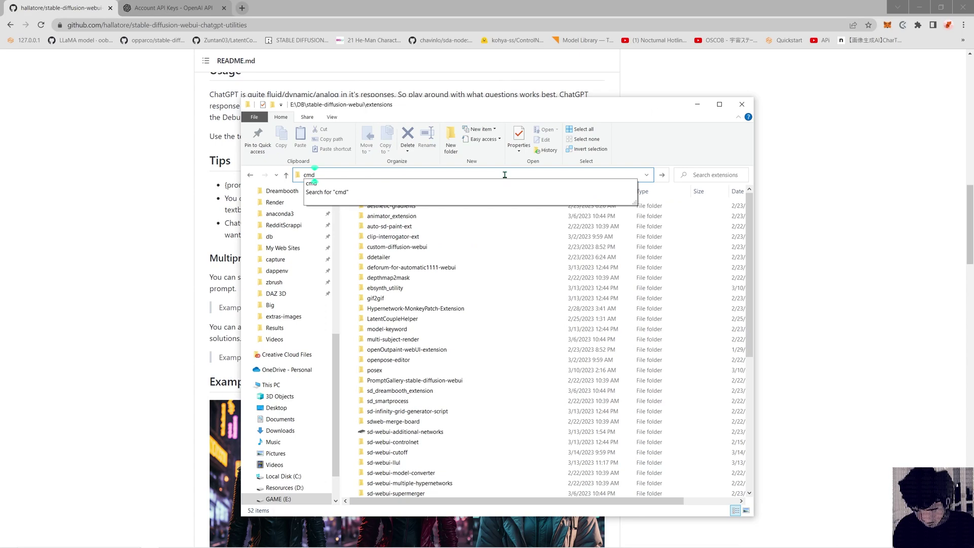
{"action": "key", "text": "Return"}
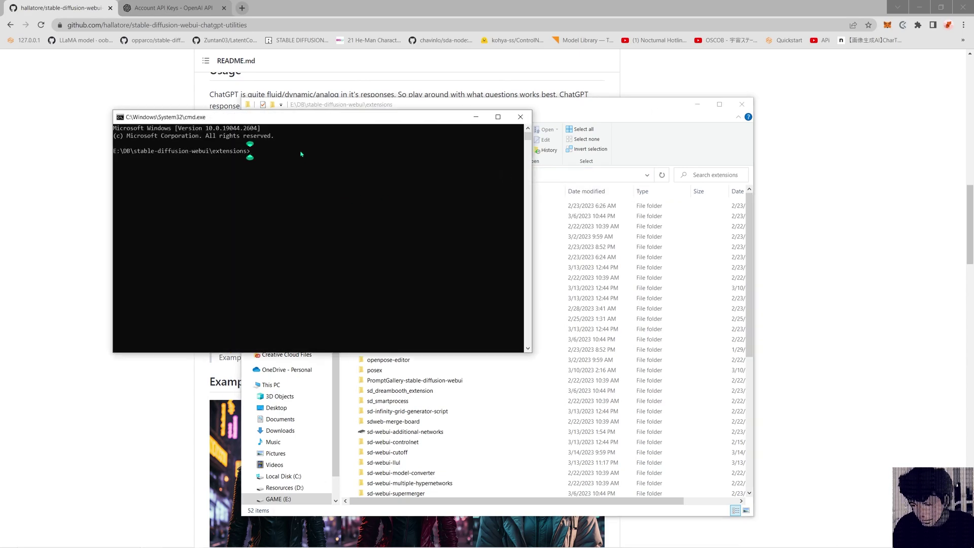
{"action": "key", "text": "ctrl+v"}
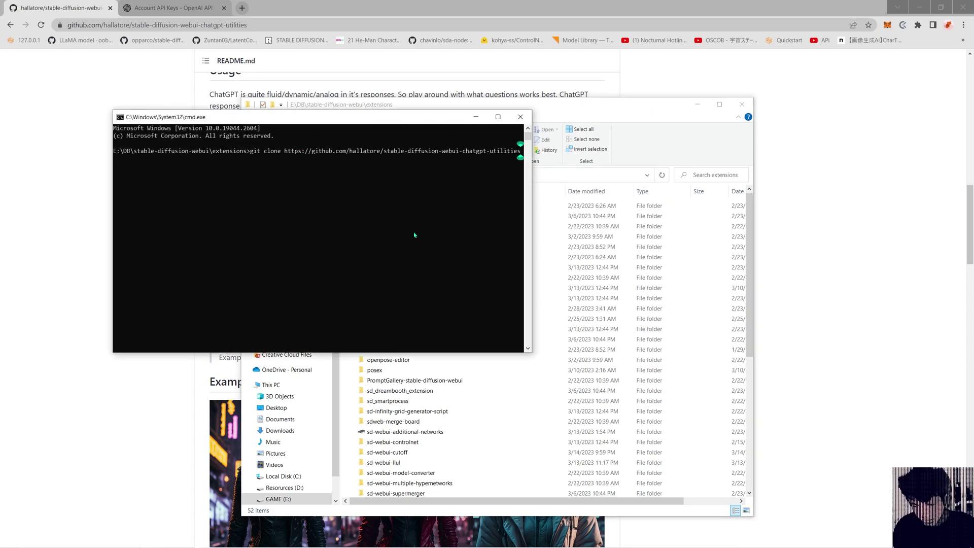
{"action": "left_click", "coordinate": [520, 117]}
{"action": "left_click", "coordinate": [742, 104]}
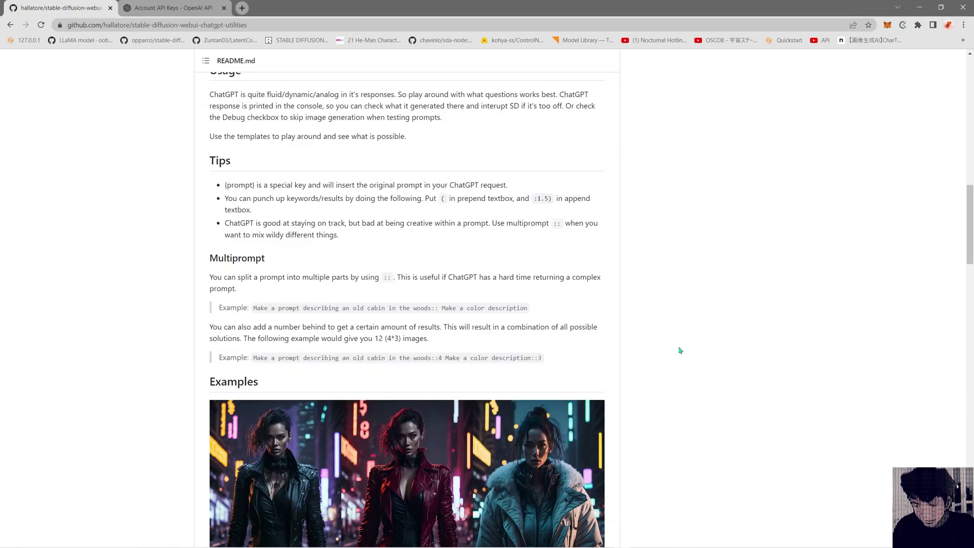
Step: Launch the web UI by running its .bat file in a PowerShell terminal opened from the stable-diffusion-webui folder
{"action": "left_click", "coordinate": [153, 542]}
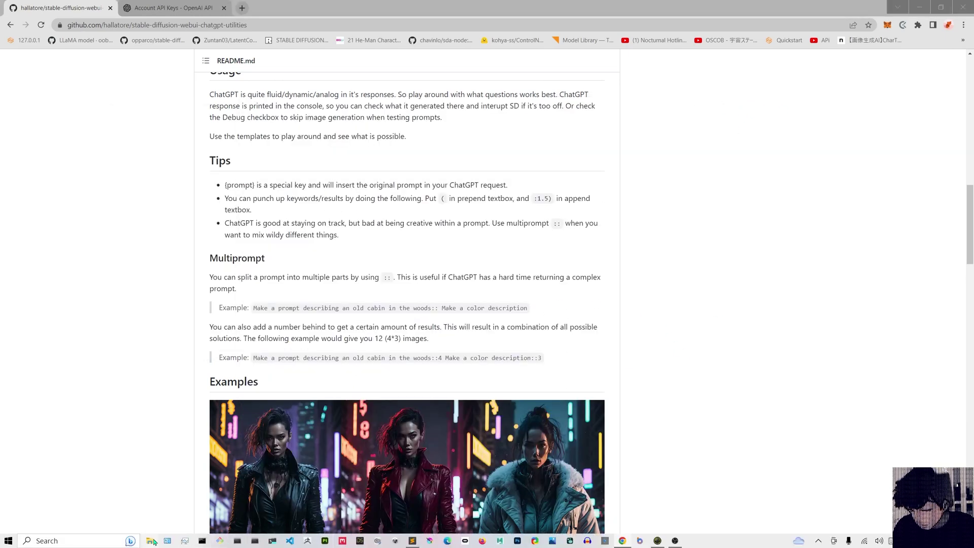
{"action": "left_click", "coordinate": [294, 347]}
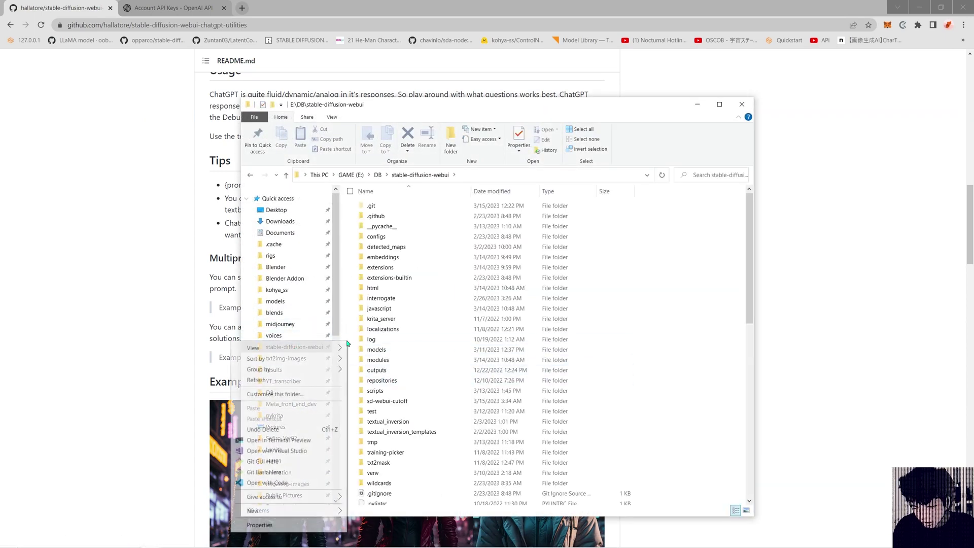
{"action": "right_click", "coordinate": [349, 342]}
{"action": "left_click", "coordinate": [284, 440]}
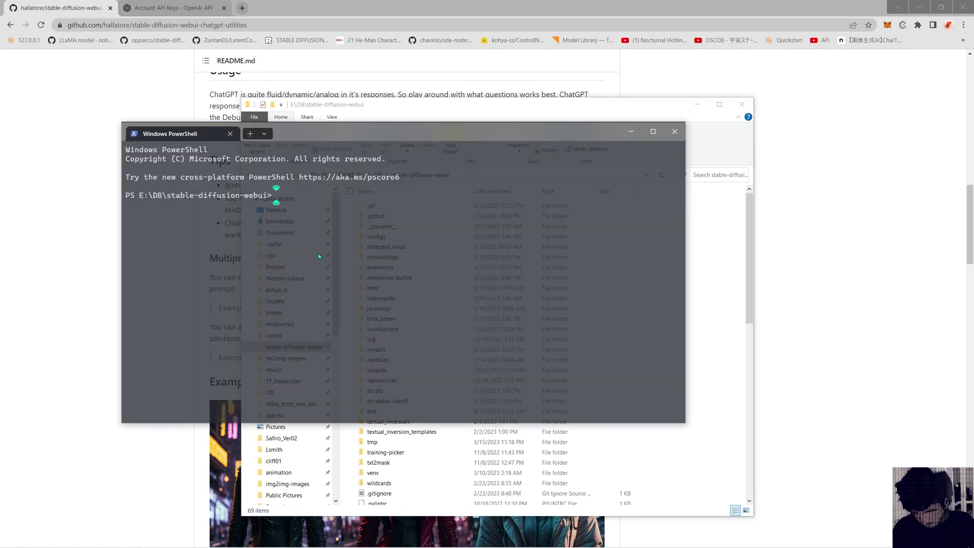
{"action": "type", "text": "./if"}
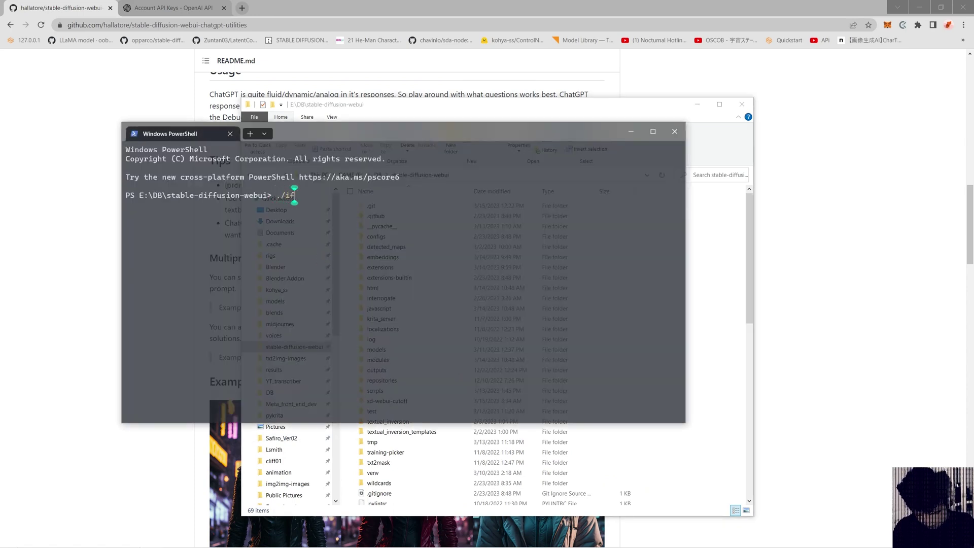
{"action": "type", "text": ".bat"}
{"action": "key", "text": "Return"}
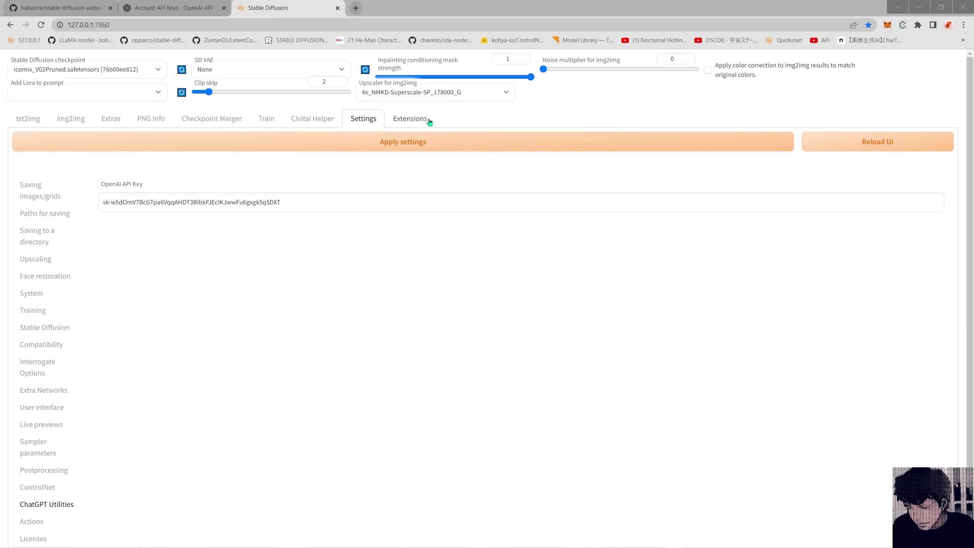
Step: Check the installed extensions list, and select ChatGPT as the txt2img script
{"action": "left_click", "coordinate": [405, 120]}
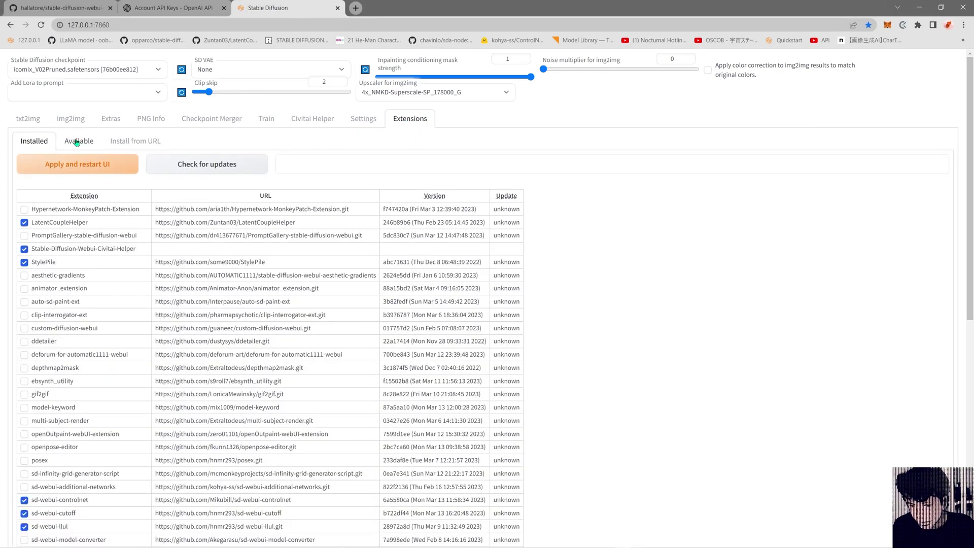
{"action": "left_click", "coordinate": [30, 120]}
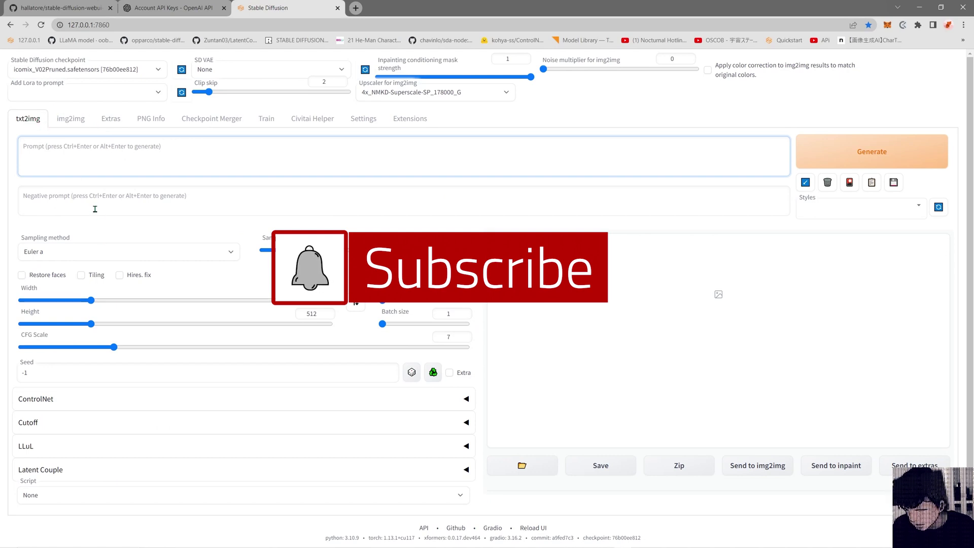
{"action": "left_click", "coordinate": [69, 494]}
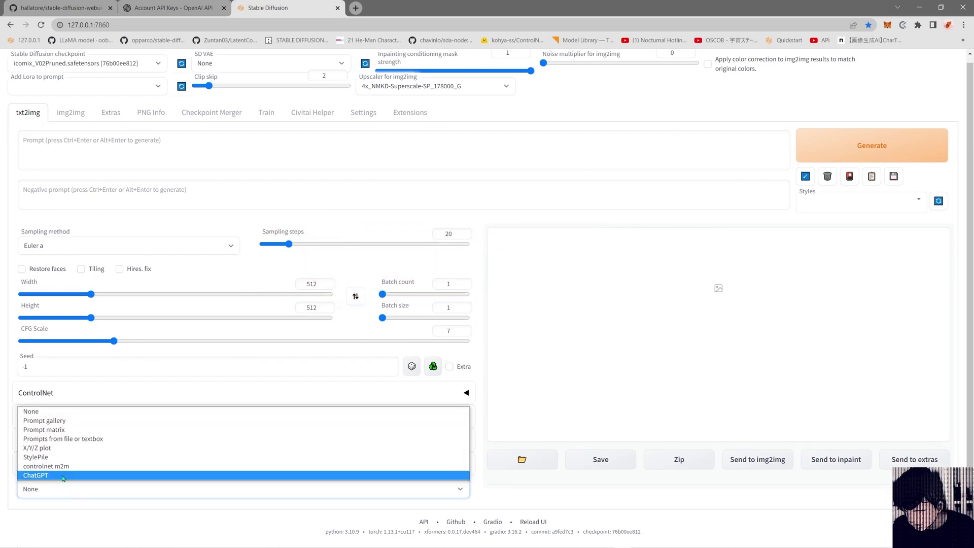
{"action": "left_click", "coordinate": [61, 476]}
{"action": "scroll", "coordinate": [97, 468], "scroll_direction": "down", "scroll_amount": 3}
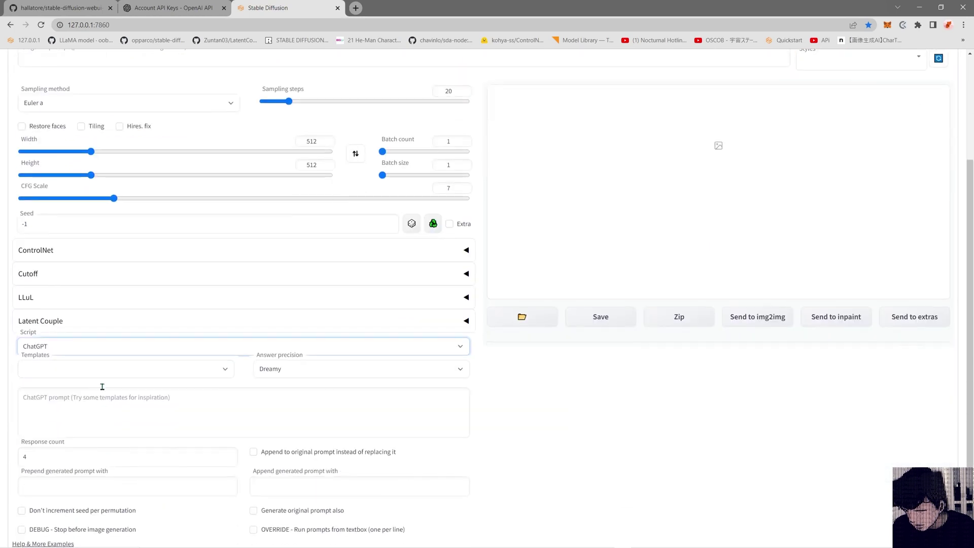
Step: Examine the ChatGPT script's template choices and its answer precision options
{"action": "left_click", "coordinate": [99, 374]}
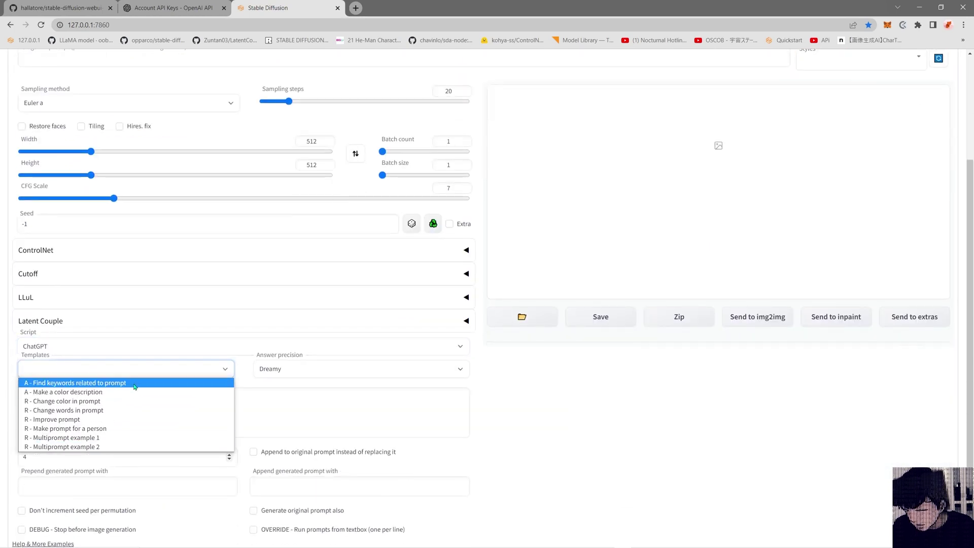
{"action": "key", "text": "Up"}
{"action": "key", "text": "Up"}
{"action": "key", "text": "Down"}
{"action": "key", "text": "Down"}
{"action": "key", "text": "Down"}
{"action": "key", "text": "Down"}
{"action": "key", "text": "Up"}
{"action": "key", "text": "Down"}
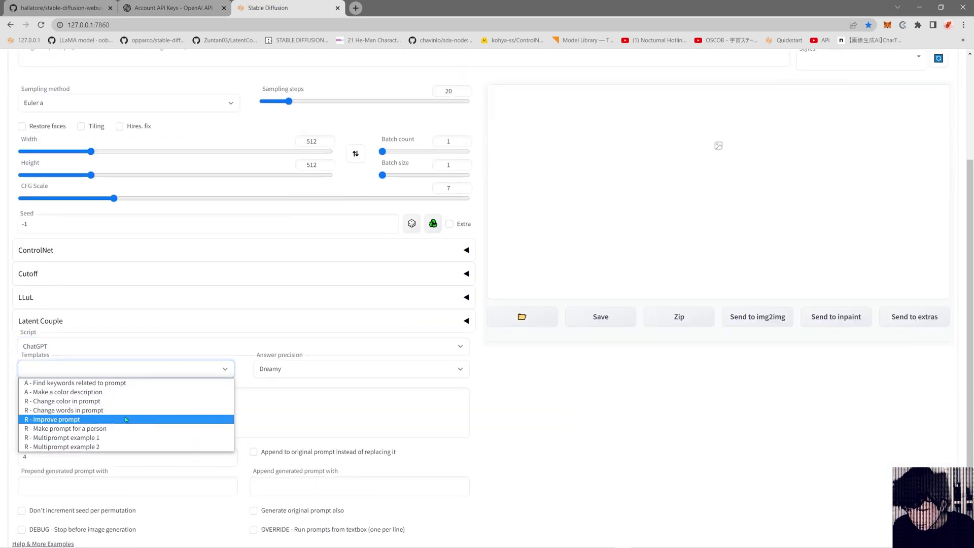
{"action": "key", "text": "Up"}
{"action": "key", "text": "Up"}
{"action": "left_click", "coordinate": [303, 389]}
{"action": "left_click", "coordinate": [300, 369]}
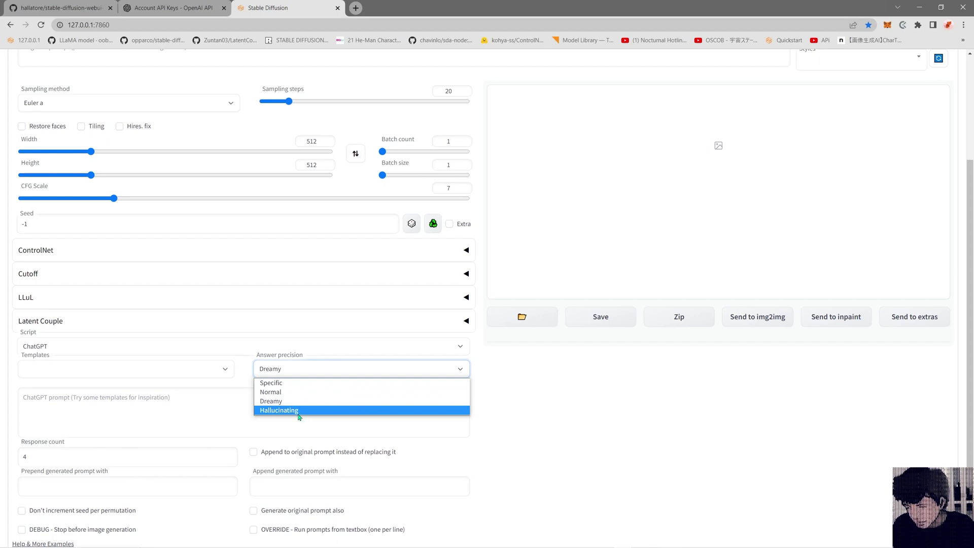
Step: Set the ChatGPT script's response count to 6
{"action": "left_click", "coordinate": [168, 461]}
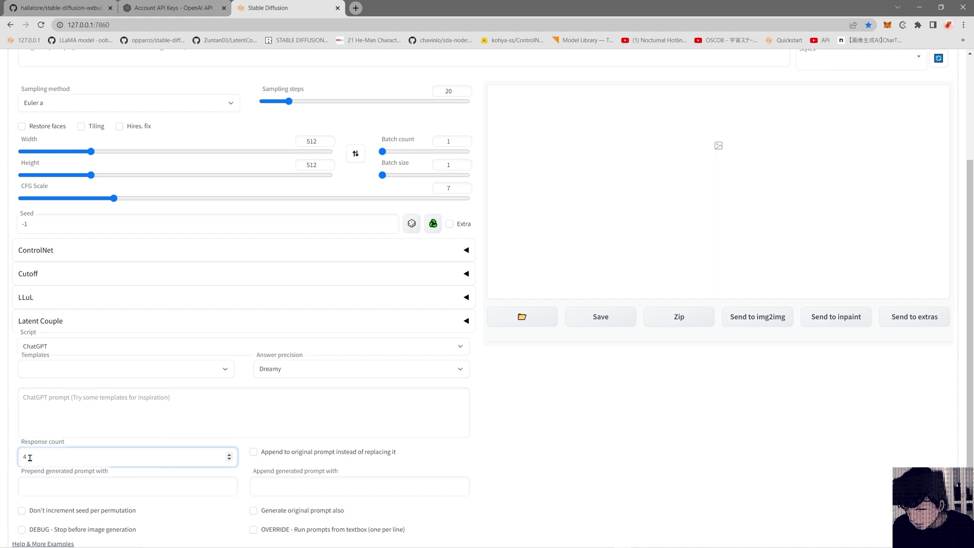
{"action": "double_click", "coordinate": [229, 455]}
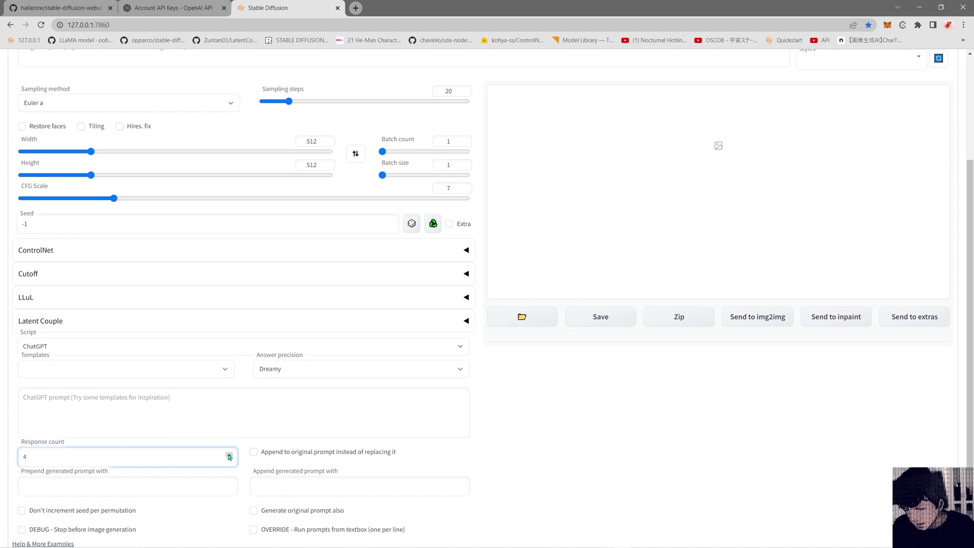
{"action": "scroll", "coordinate": [566, 402], "scroll_direction": "up", "scroll_amount": 1}
{"action": "scroll", "coordinate": [634, 349], "scroll_direction": "up", "scroll_amount": 3}
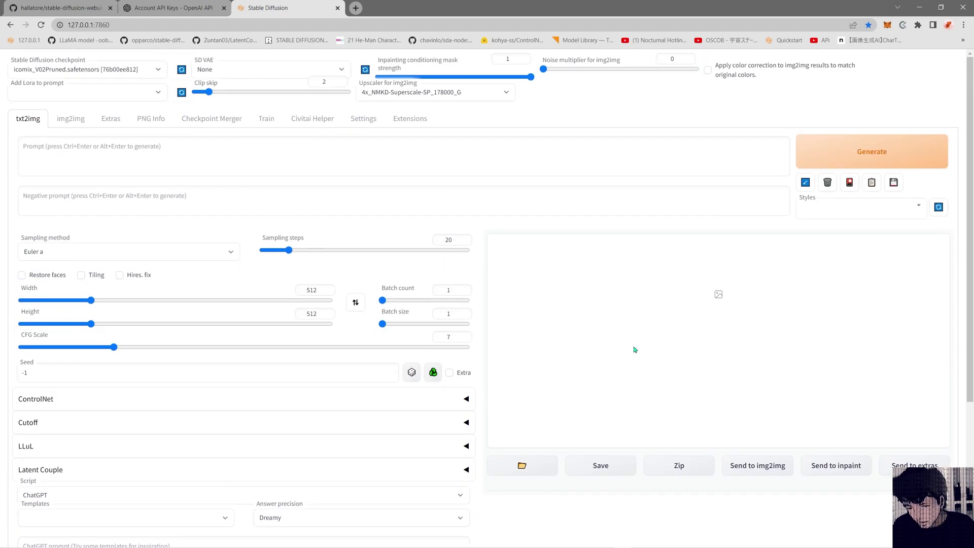
{"action": "scroll", "coordinate": [482, 378], "scroll_direction": "down", "scroll_amount": 4}
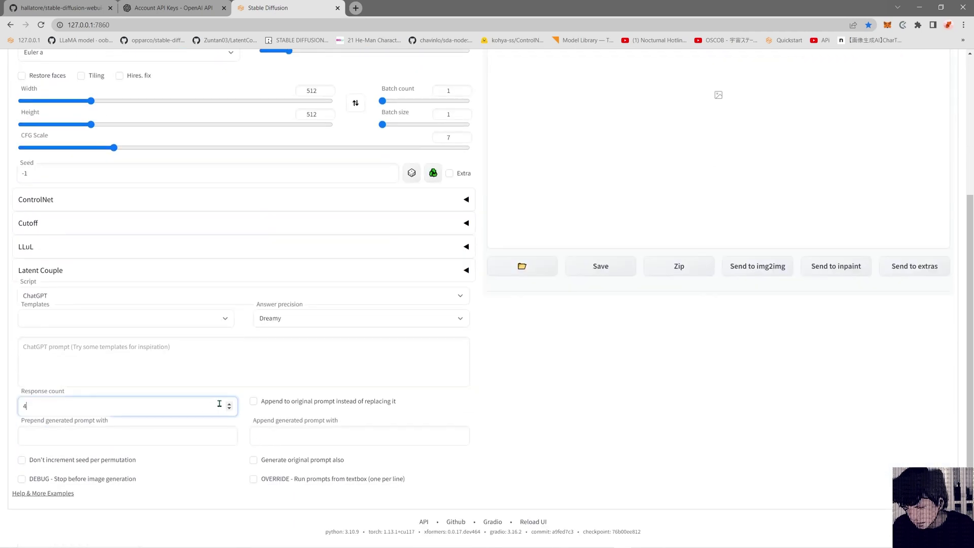
{"action": "left_click", "coordinate": [229, 403]}
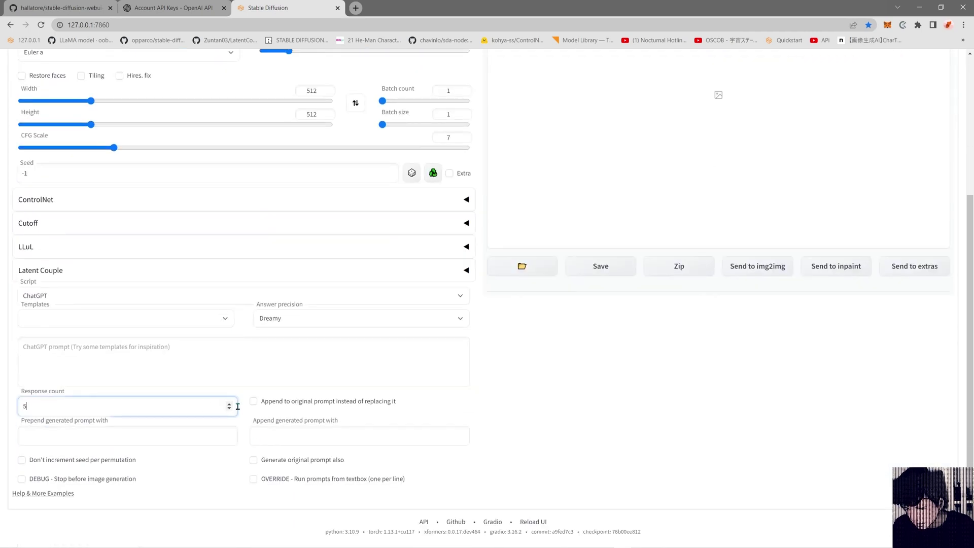
{"action": "left_click", "coordinate": [229, 404]}
Step: Load the "R - Make prompt for a person" template and replace its movie scene wording with a spiderman action description
{"action": "left_click", "coordinate": [224, 319]}
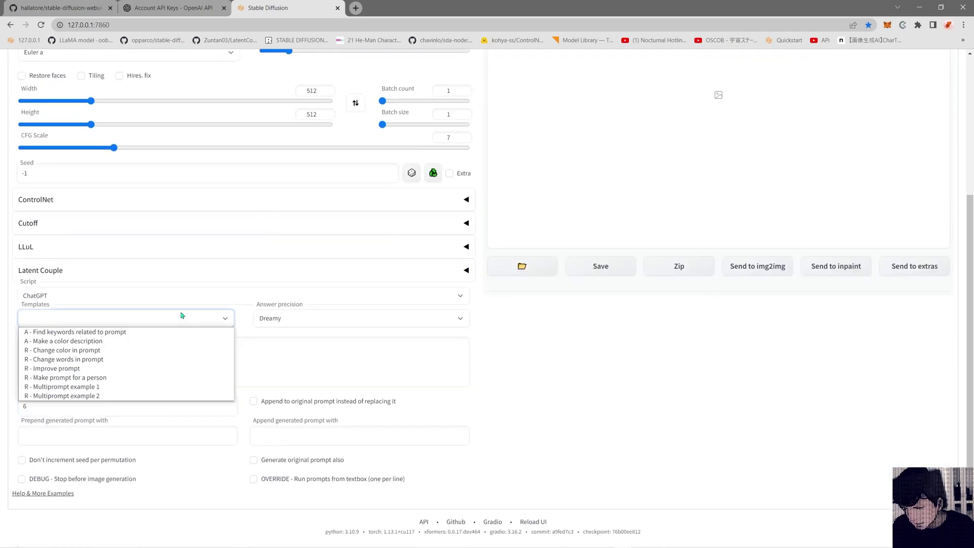
{"action": "left_click", "coordinate": [126, 379]}
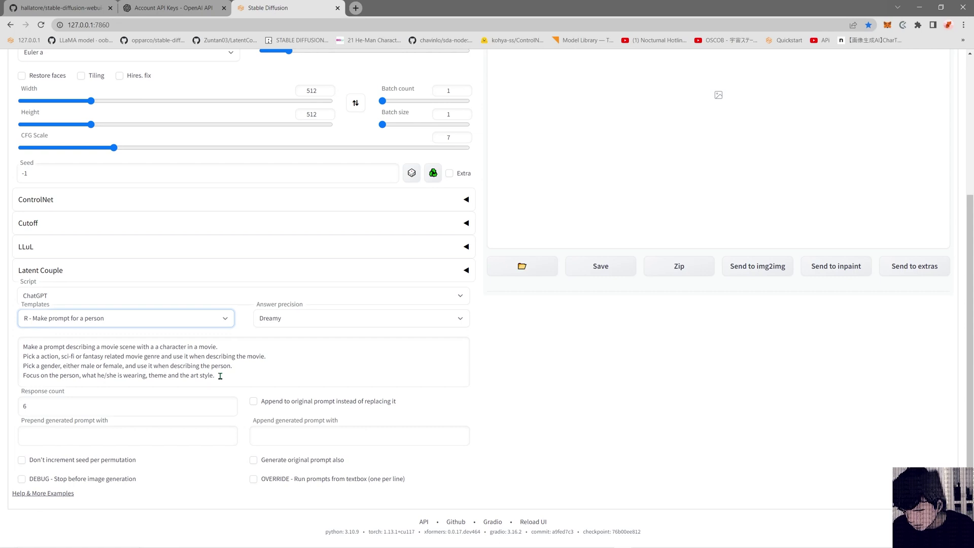
{"action": "left_click_drag", "start_coordinate": [221, 376], "coordinate": [104, 349]}
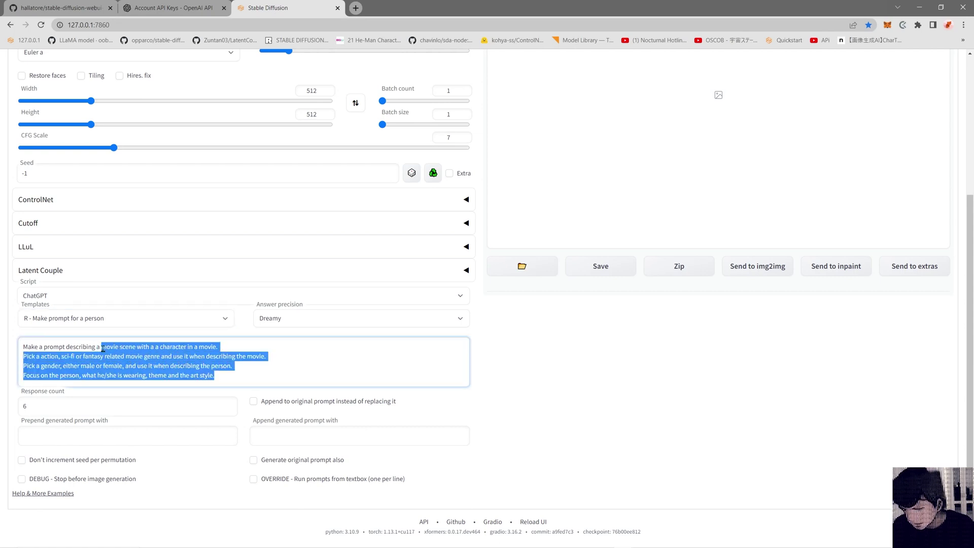
{"action": "type", "text": "spiderman acti"}
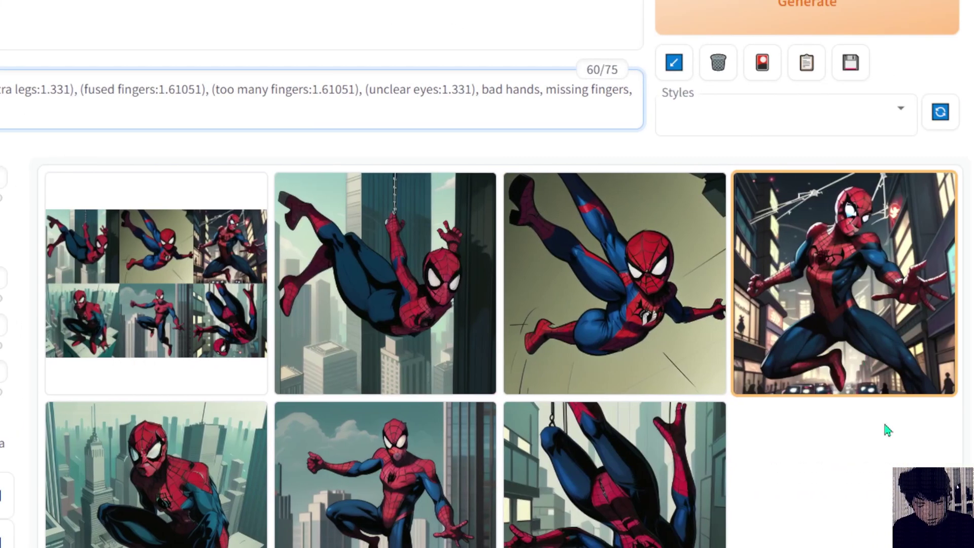
Step: Examine individual generated Spiderman images and the ChatGPT-written prompt shown beneath each one
{"action": "scroll", "coordinate": [885, 430], "scroll_direction": "down", "scroll_amount": 3}
{"action": "left_click", "coordinate": [832, 159]}
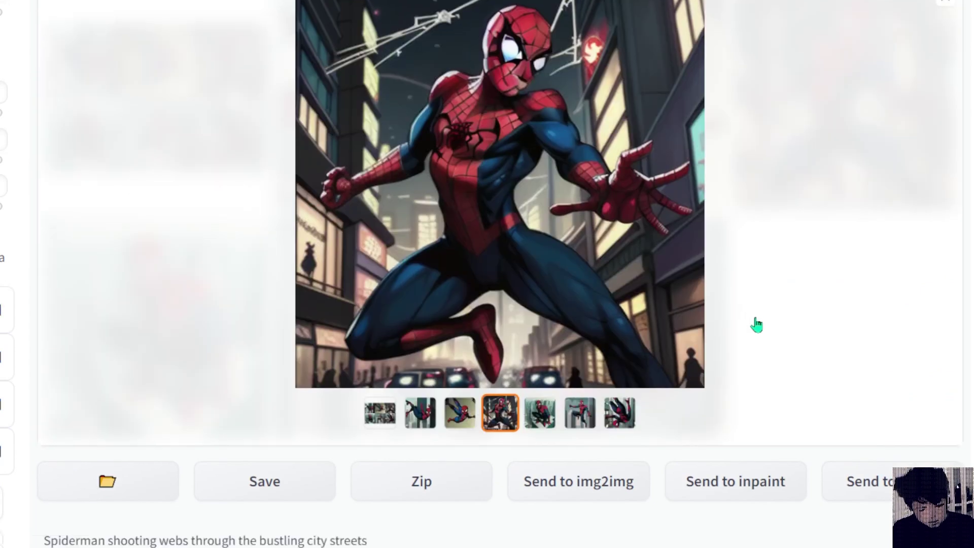
{"action": "scroll", "coordinate": [756, 324], "scroll_direction": "down", "scroll_amount": 5}
{"action": "scroll", "coordinate": [609, 281], "scroll_direction": "up", "scroll_amount": 4}
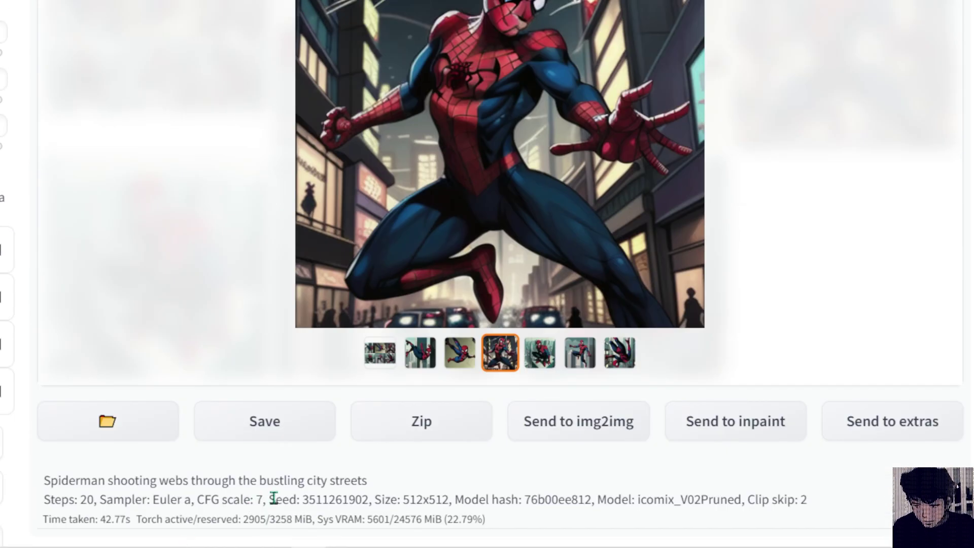
{"action": "left_click", "coordinate": [580, 354]}
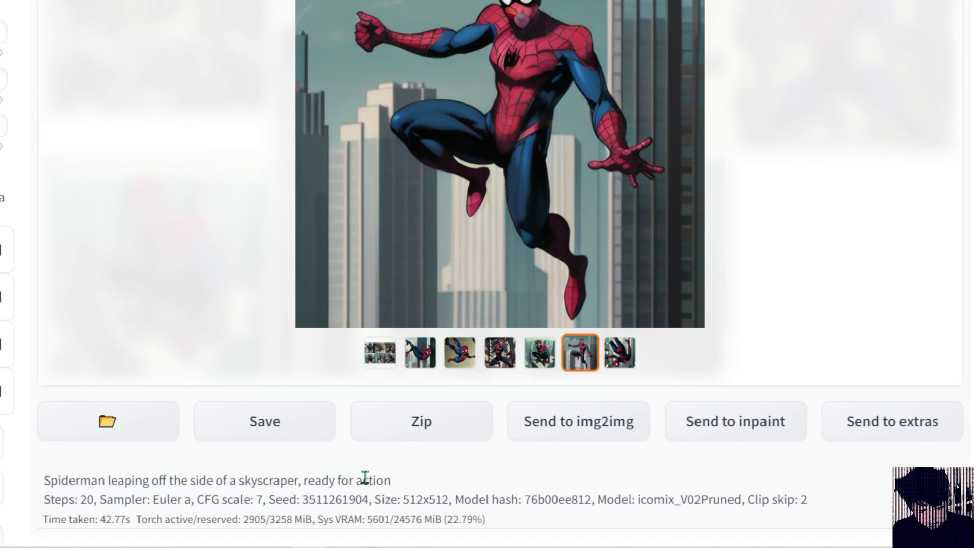
{"action": "left_click", "coordinate": [542, 361]}
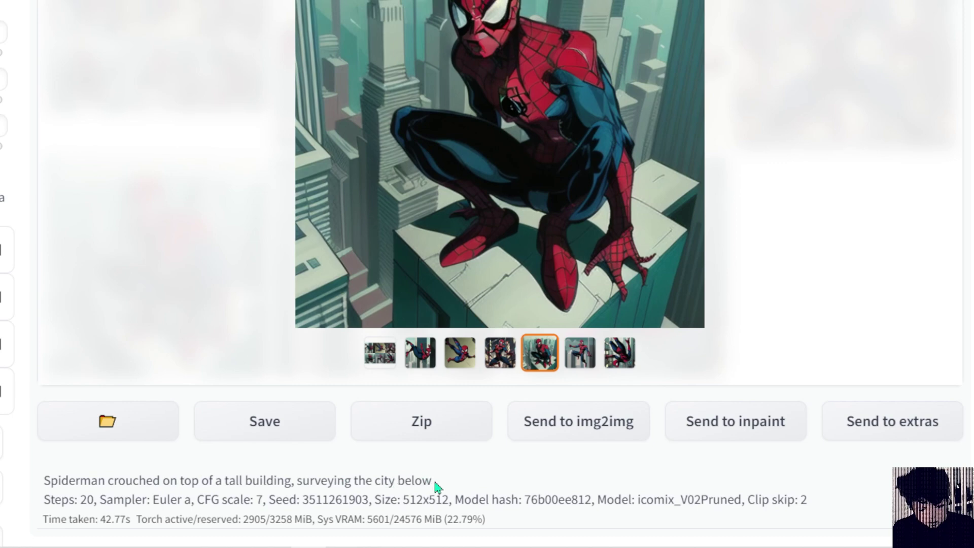
{"action": "left_click_drag", "start_coordinate": [437, 486], "coordinate": [267, 480]}
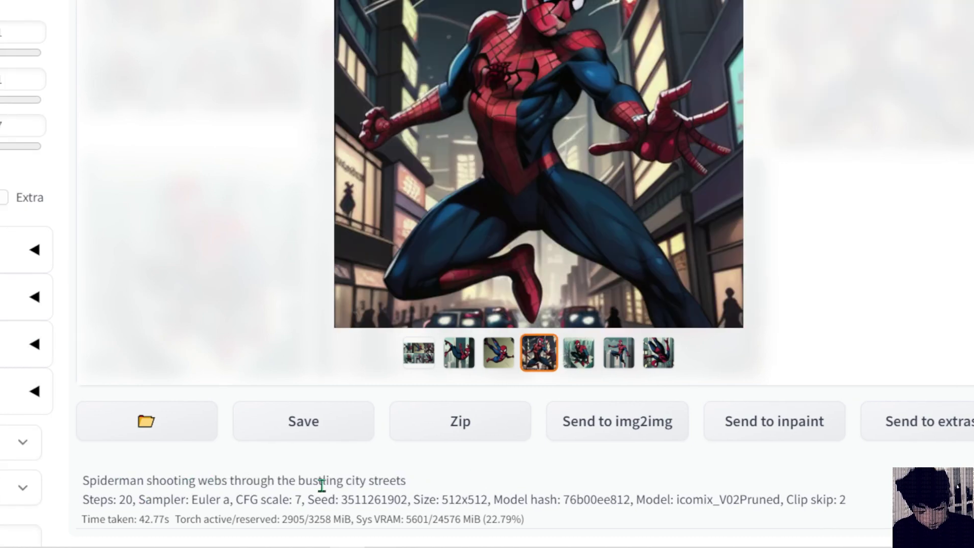
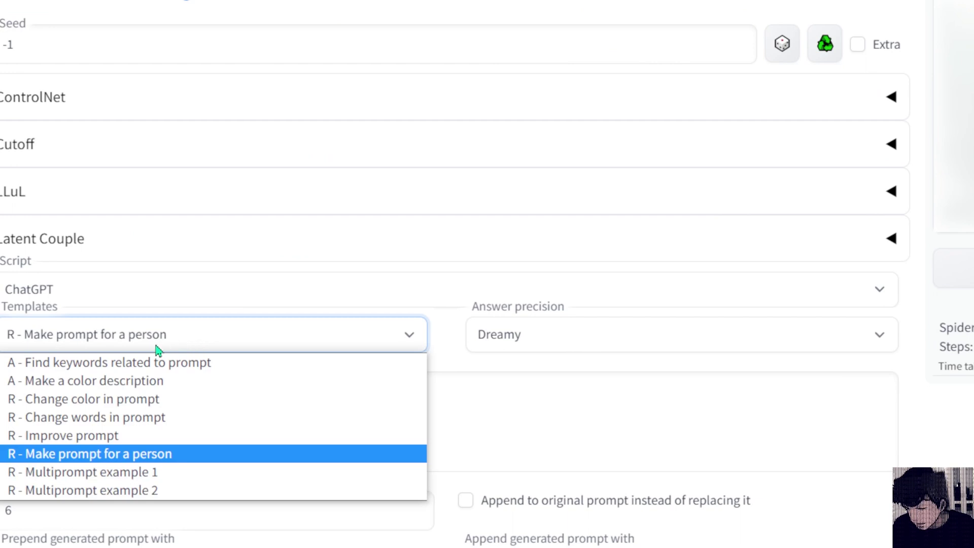
Step: Load the "R - Improve prompt" template and extend its instruction with "make it more interesting mention aesthetics"
{"action": "left_click", "coordinate": [122, 438]}
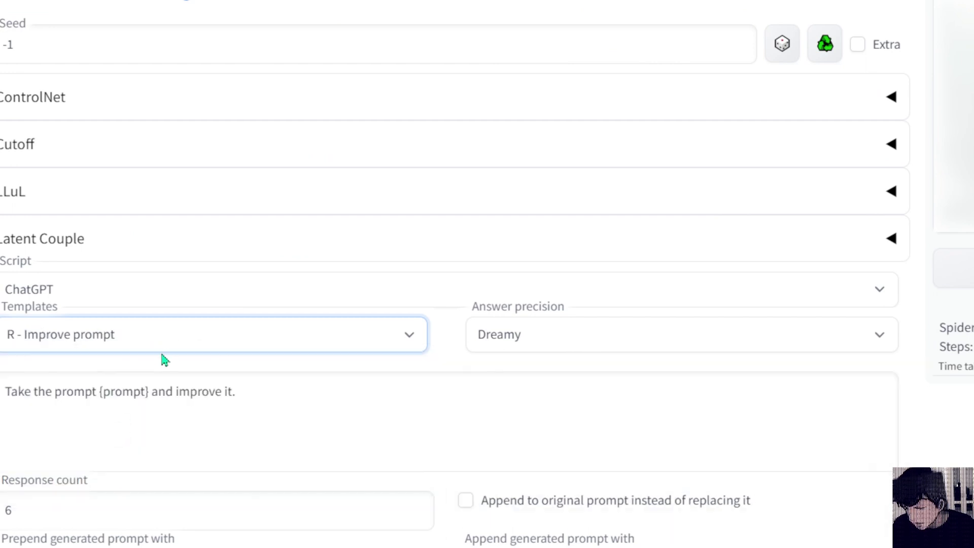
{"action": "left_click", "coordinate": [239, 388]}
{"action": "left_click", "coordinate": [239, 388]}
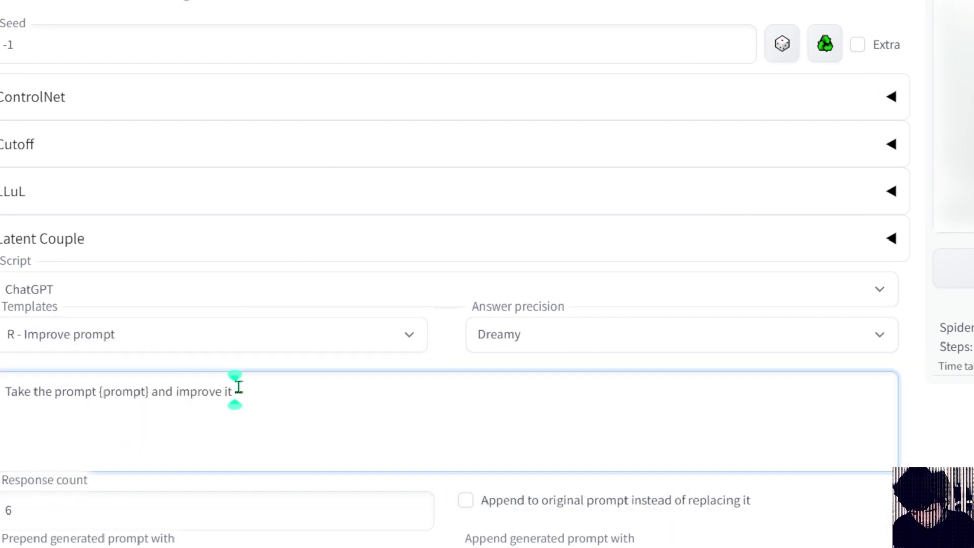
{"action": "type", "text": "make it "}
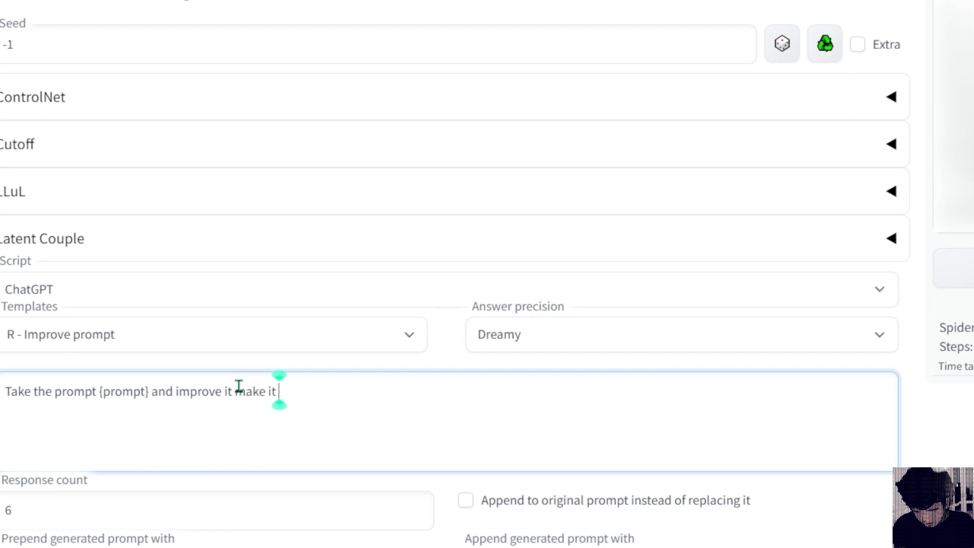
{"action": "type", "text": "more i"}
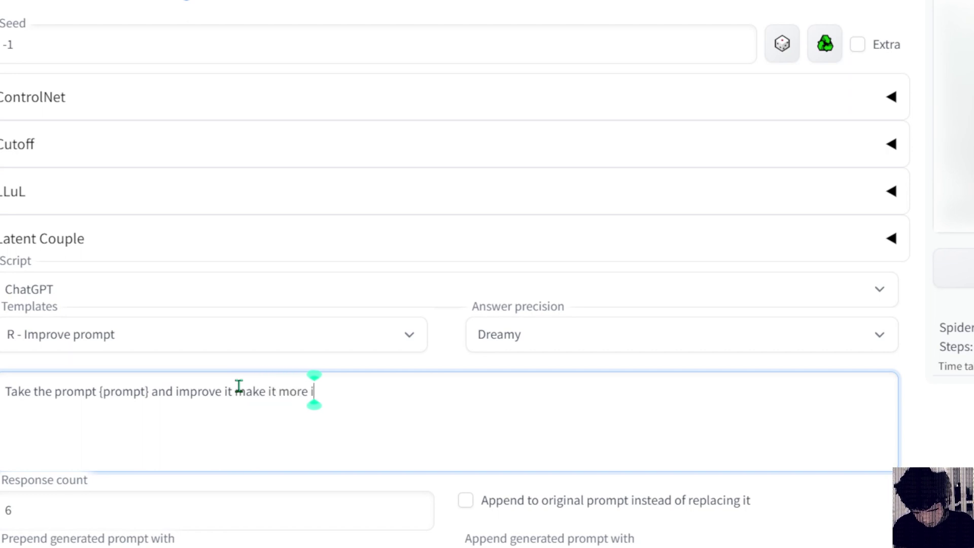
{"action": "type", "text": "nteresti"}
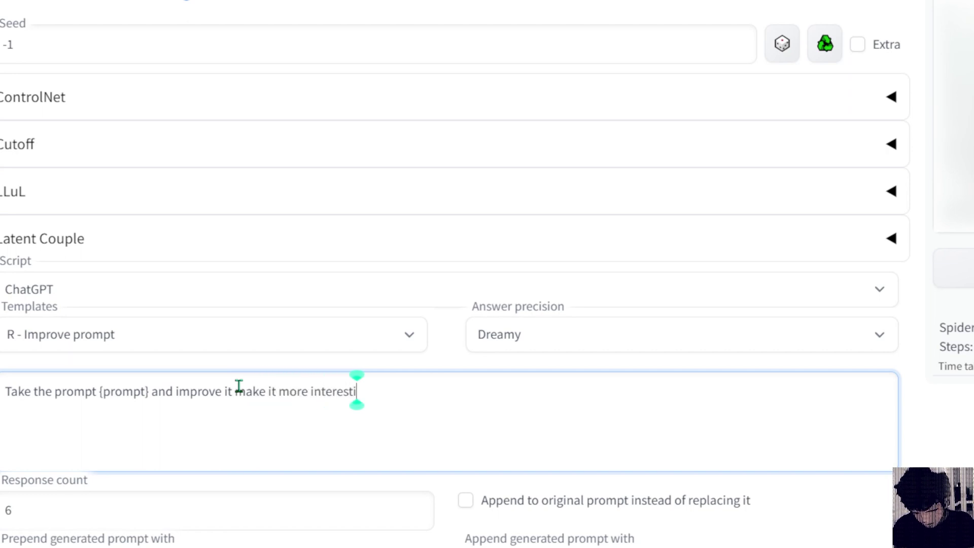
{"action": "type", "text": "ng with"}
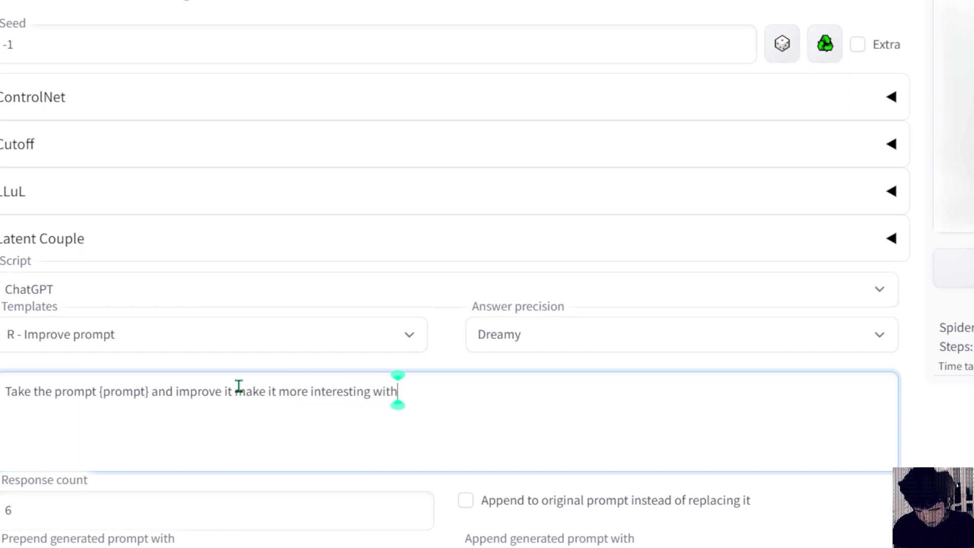
{"action": "key", "text": "BackSpace"}
{"action": "key", "text": "BackSpace"}
{"action": "key", "text": "BackSpace"}
{"action": "key", "text": "BackSpace"}
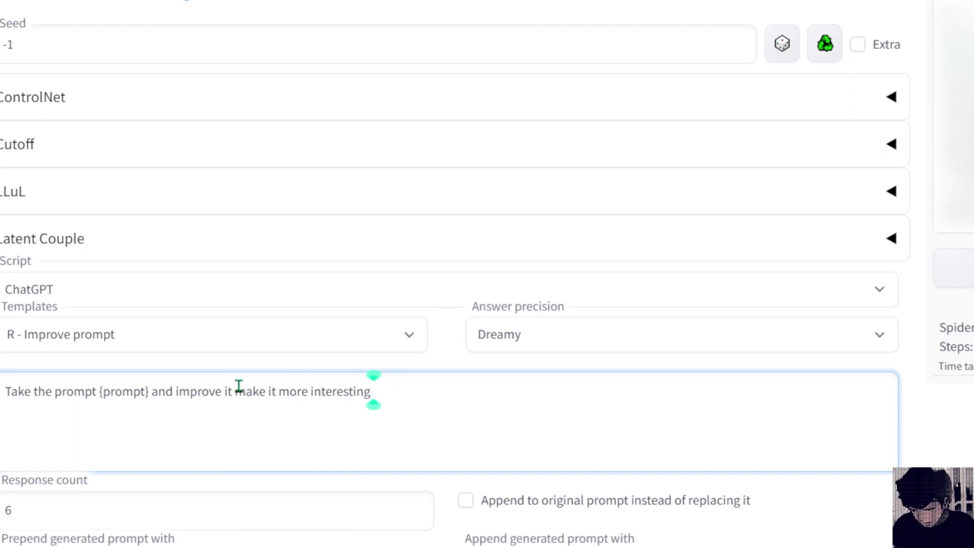
{"action": "type", "text": "mentio"}
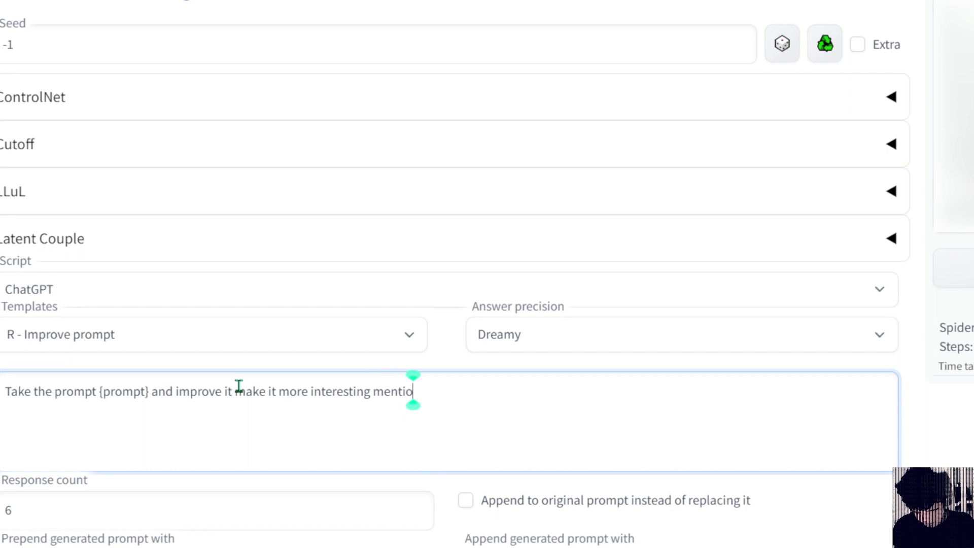
{"action": "type", "text": "n aesthe"}
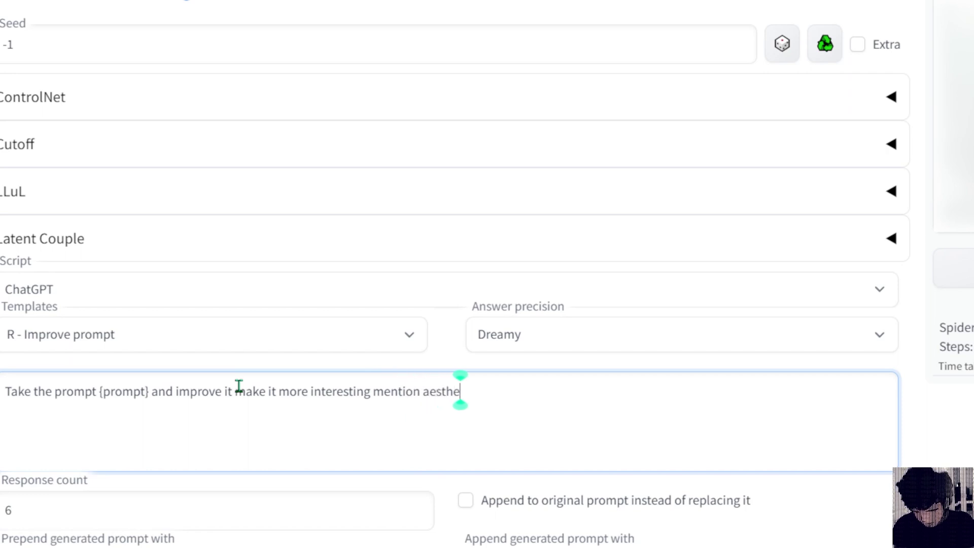
{"action": "type", "text": "tics"}
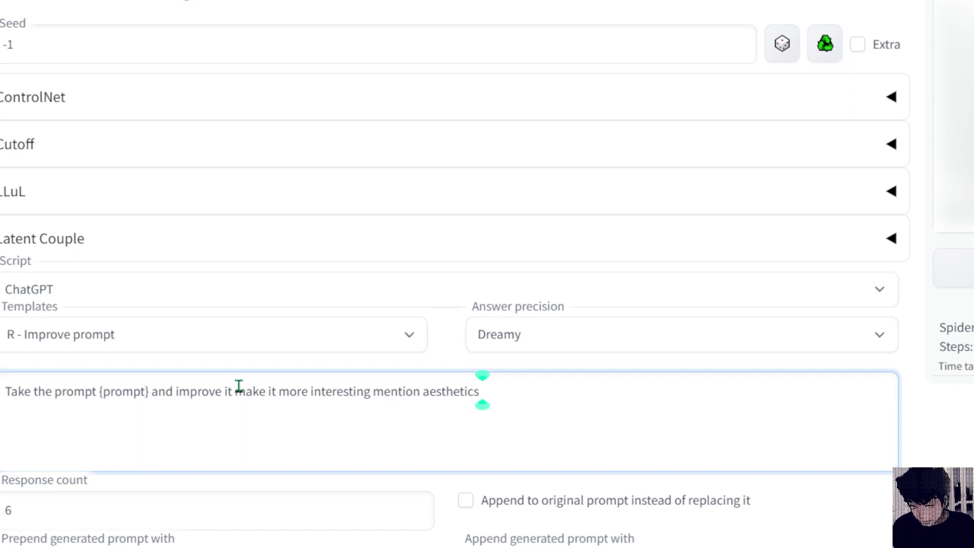
Step: Add ":: art by famous comicbook artist" to the end of the ChatGPT template instruction
{"action": "type", "text": "::"}
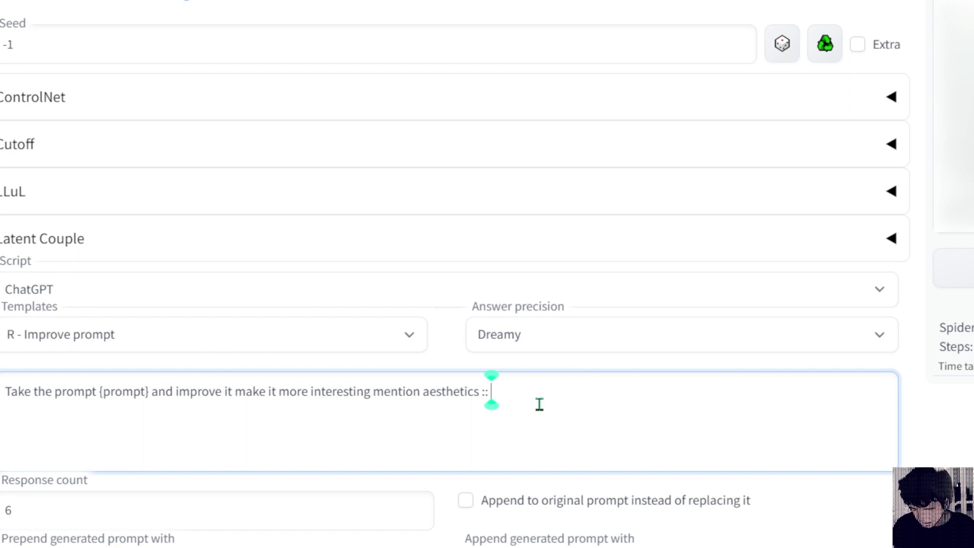
{"action": "type", "text": " art"}
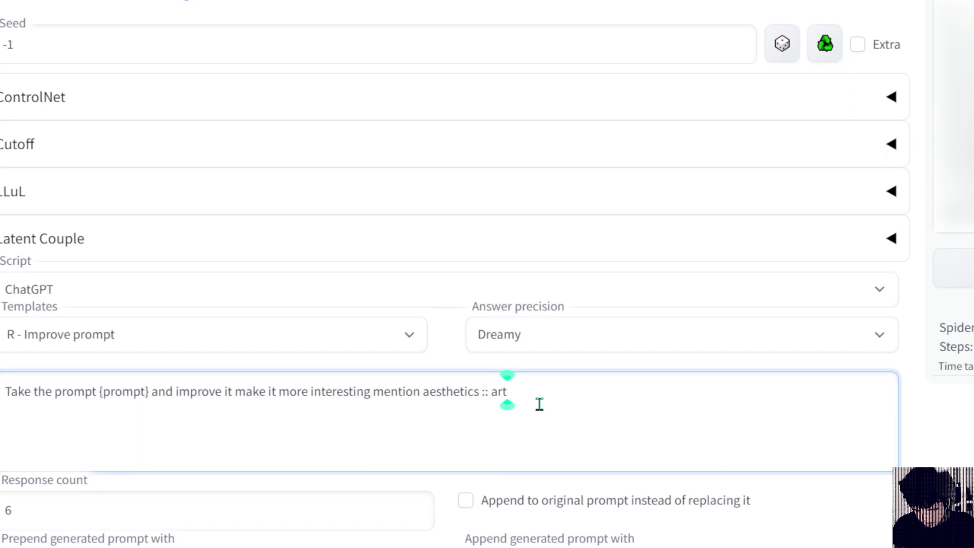
{"action": "type", "text": " by"}
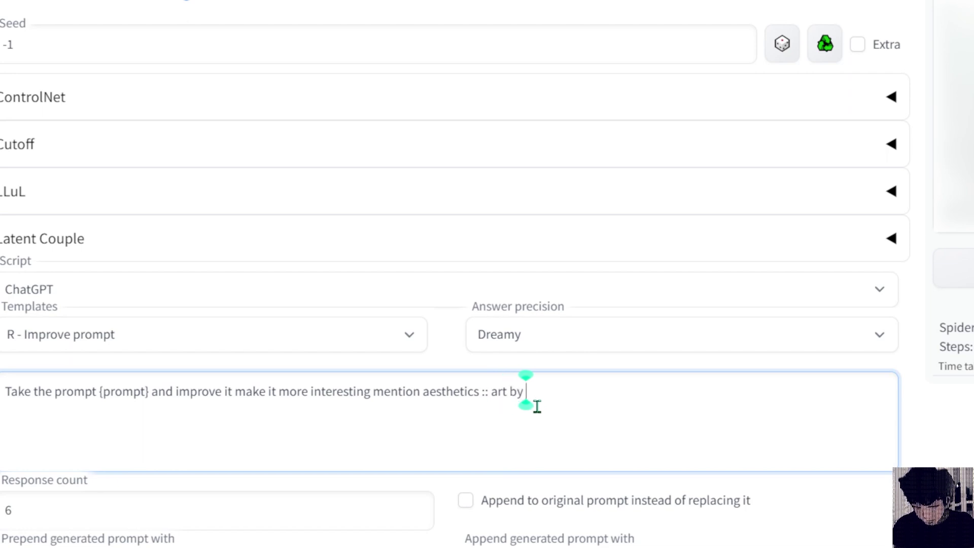
{"action": "type", "text": " fam"}
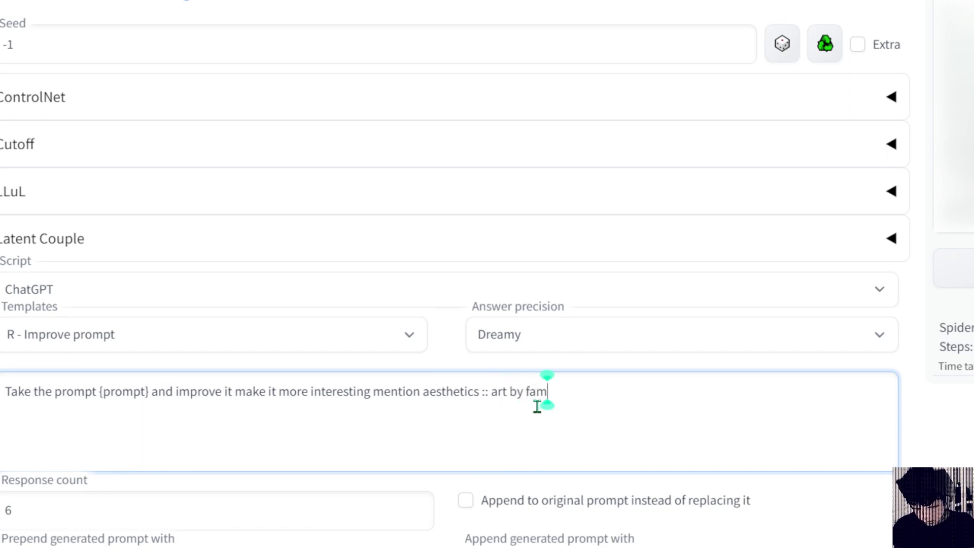
{"action": "type", "text": "ous co"}
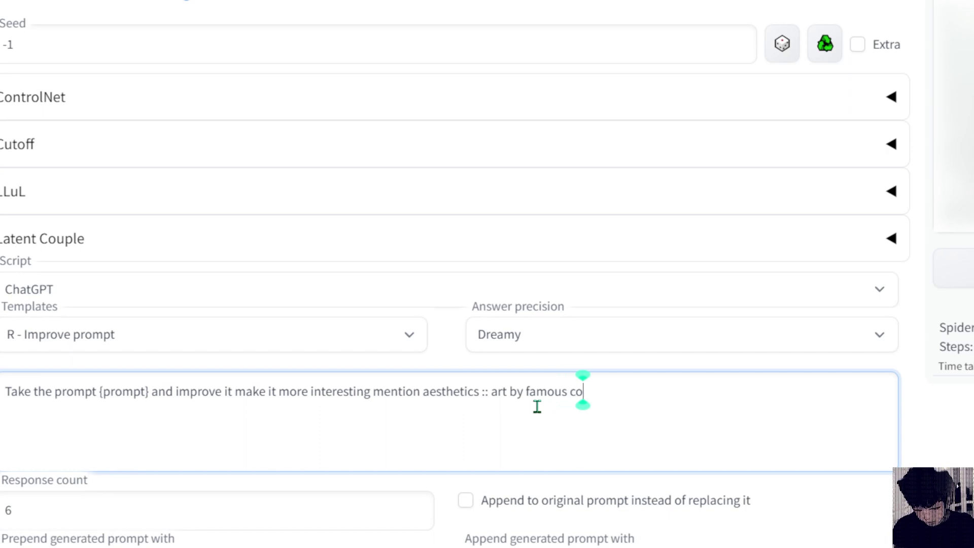
{"action": "type", "text": "micboo"}
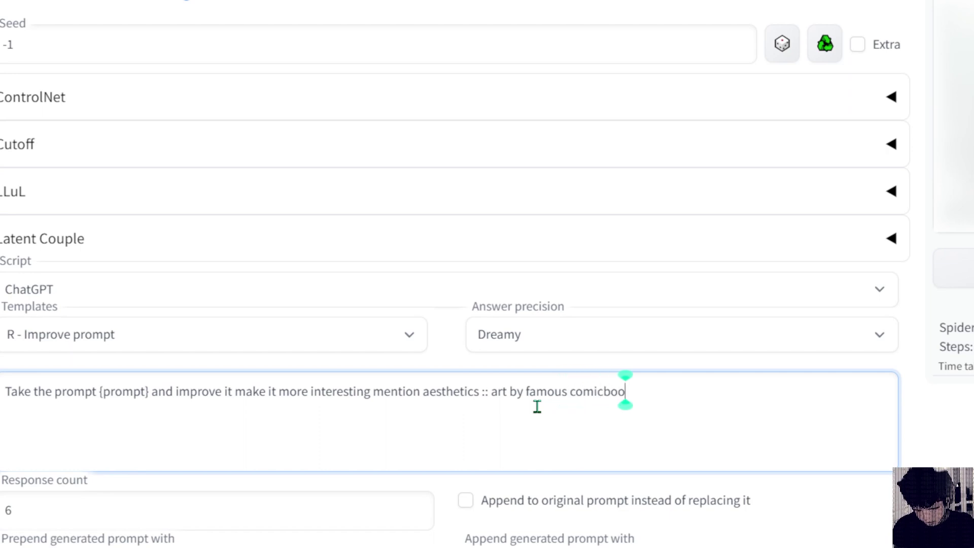
{"action": "type", "text": "k artist"}
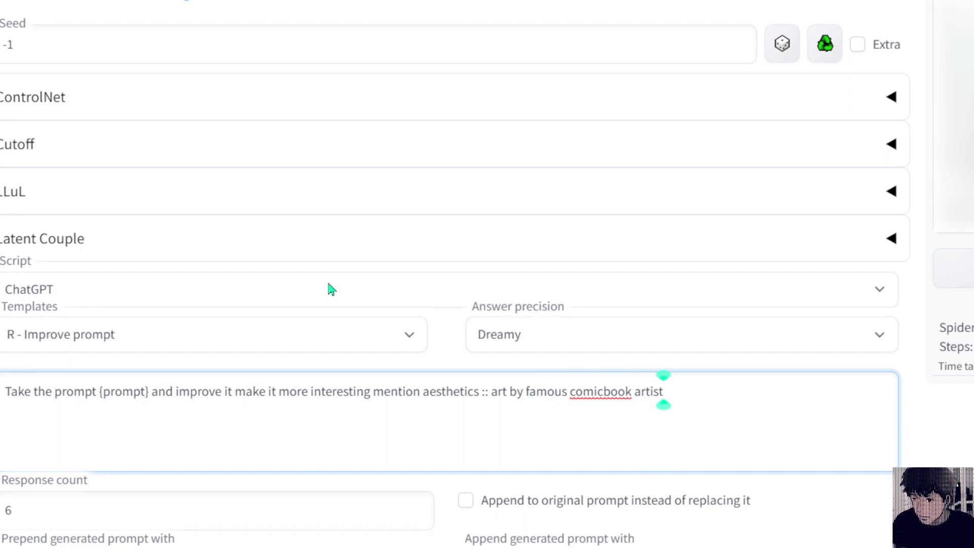
Step: Set the ChatGPT script's answer precision to Normal
{"action": "scroll", "coordinate": [585, 480], "scroll_direction": "down", "scroll_amount": 2}
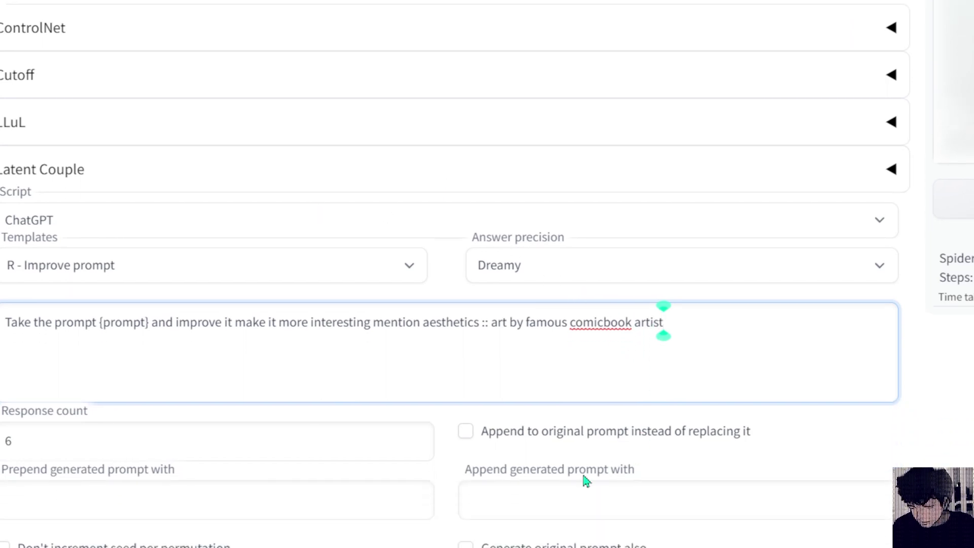
{"action": "left_click", "coordinate": [525, 248]}
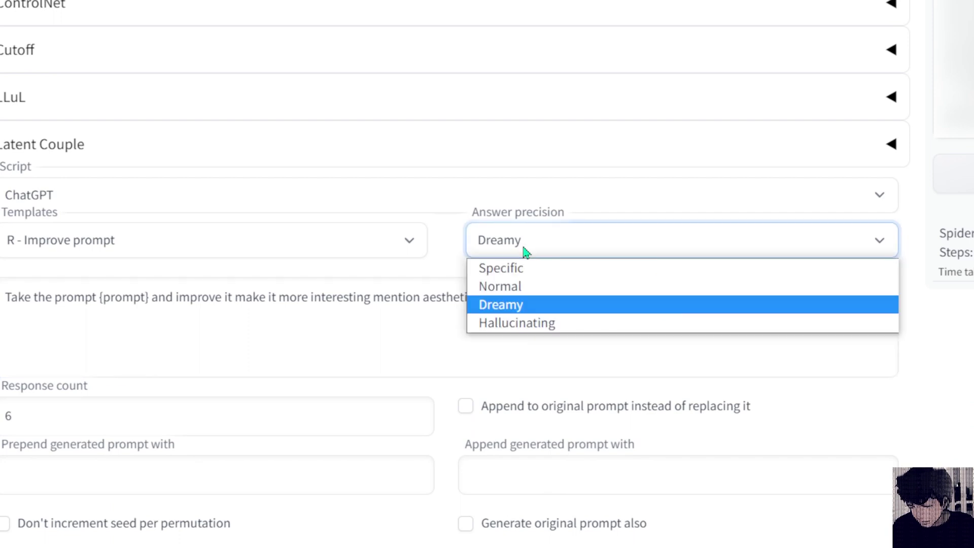
{"action": "left_click", "coordinate": [509, 279]}
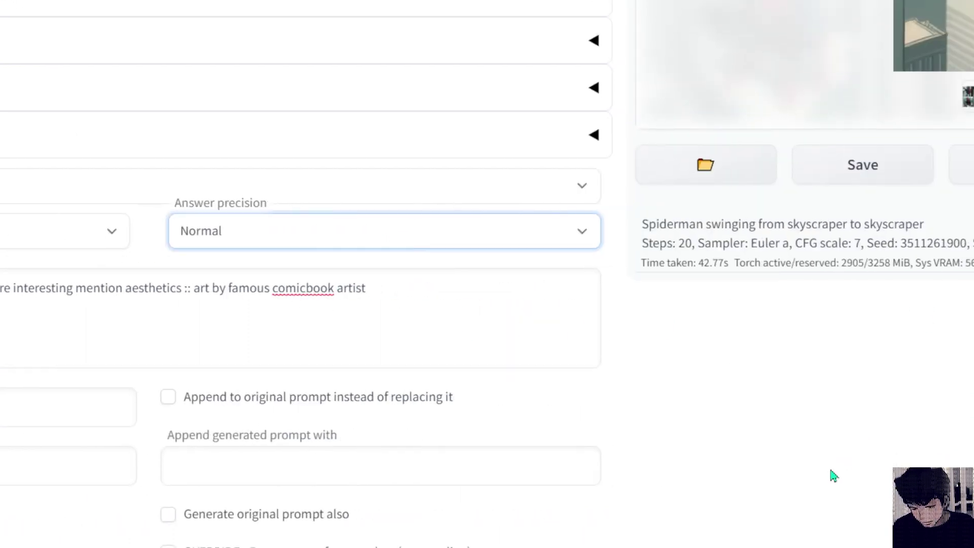
Step: Insert "Best quality, Masterpiece," at the start of the main Spiderman prompt and generate the images
{"action": "scroll", "coordinate": [644, 428], "scroll_direction": "up", "scroll_amount": 6}
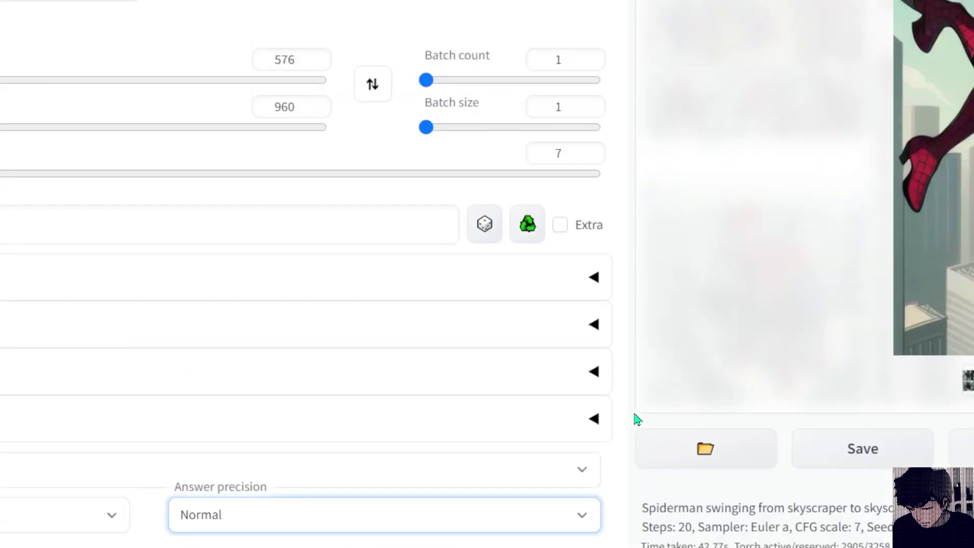
{"action": "scroll", "coordinate": [638, 419], "scroll_direction": "up", "scroll_amount": 6}
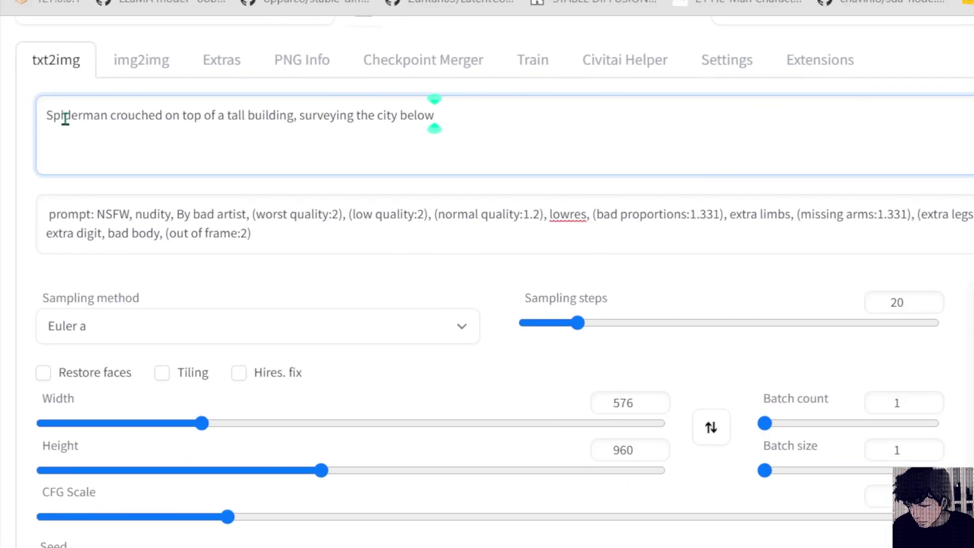
{"action": "left_click", "coordinate": [45, 115]}
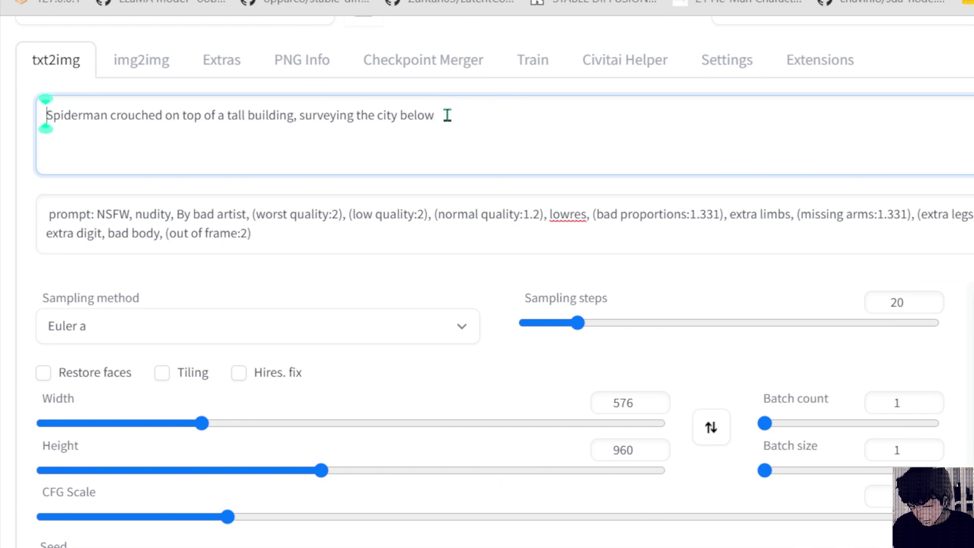
{"action": "type", "text": "Best qu"}
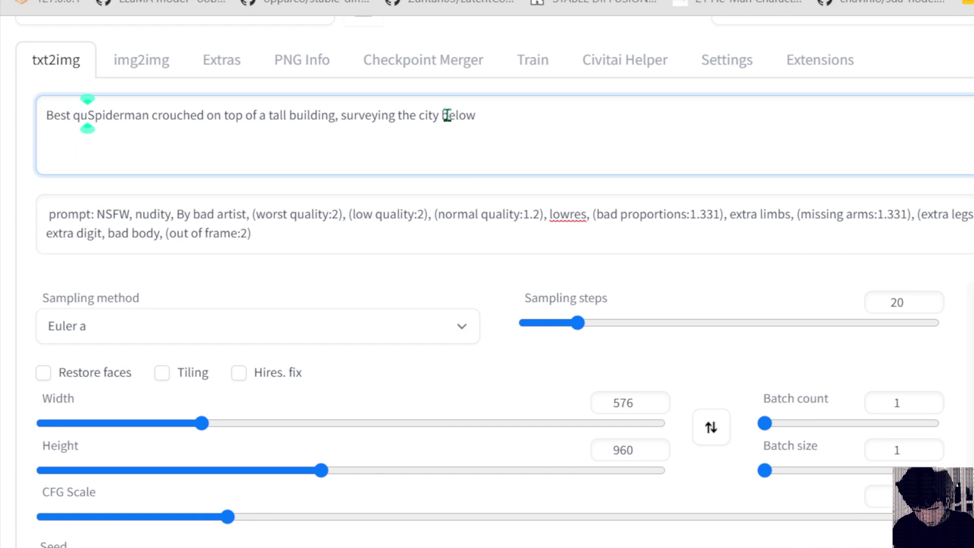
{"action": "type", "text": "ality"}
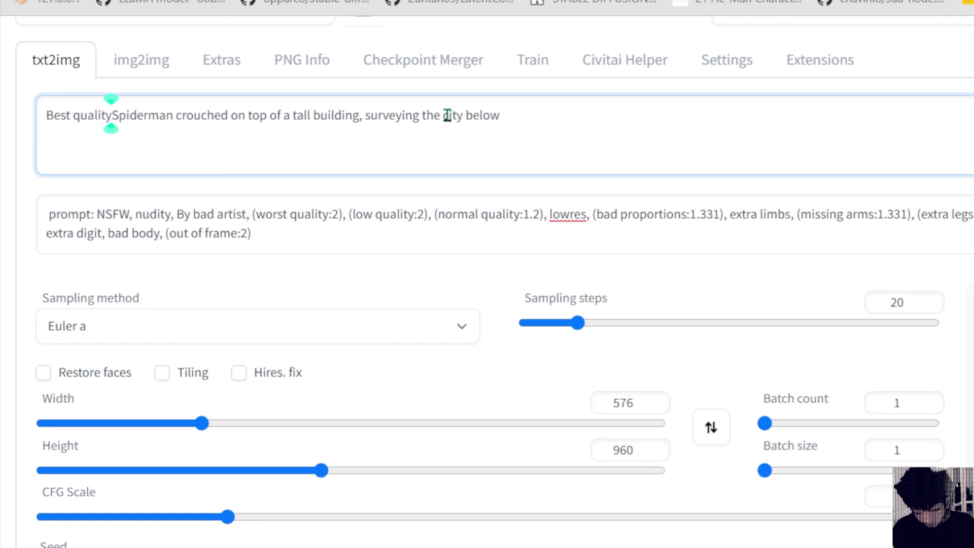
{"action": "type", "text": ", Mas"}
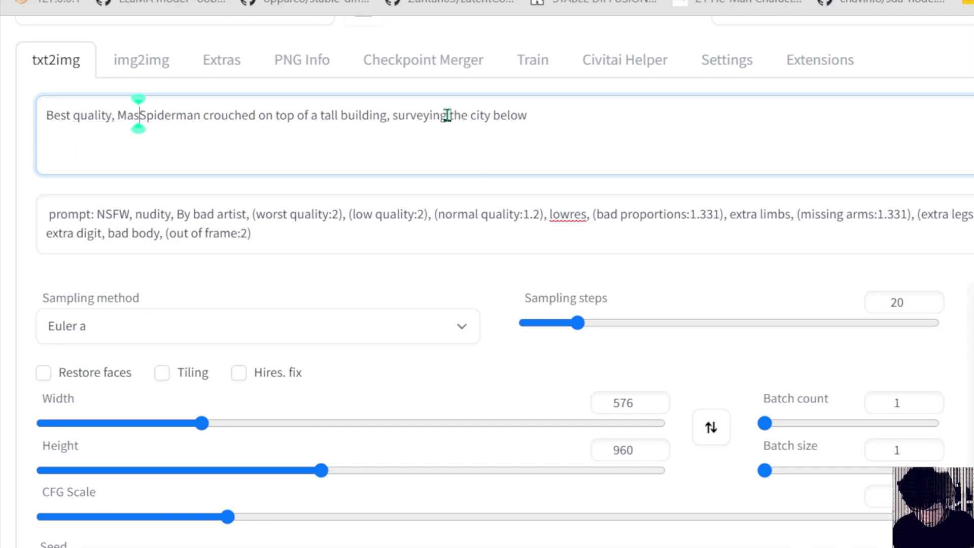
{"action": "type", "text": "terpie"}
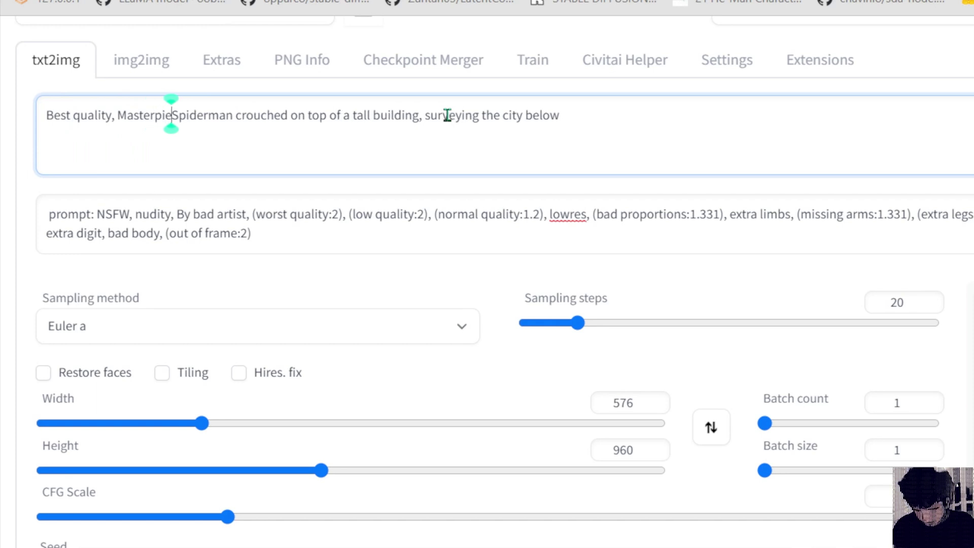
{"action": "type", "text": "ce,"}
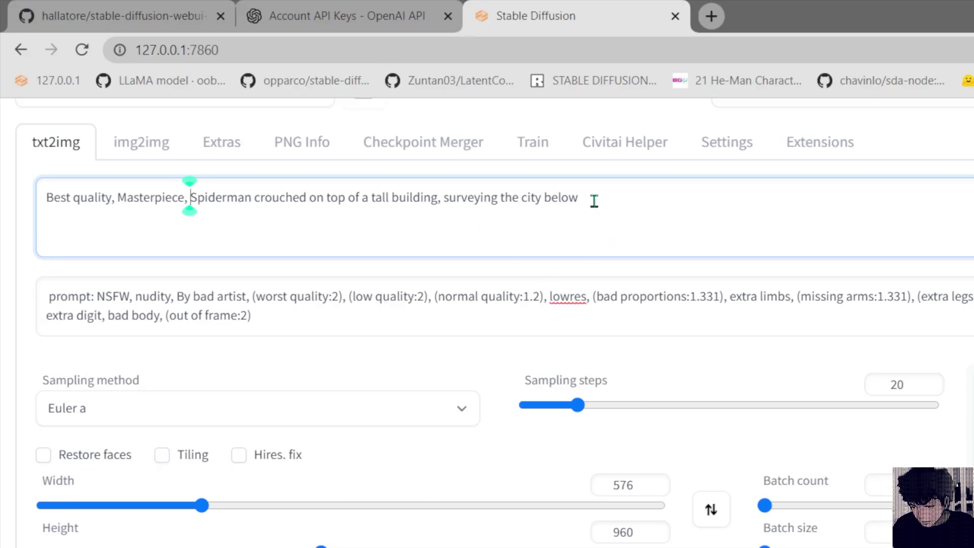
{"action": "left_click", "coordinate": [588, 116]}
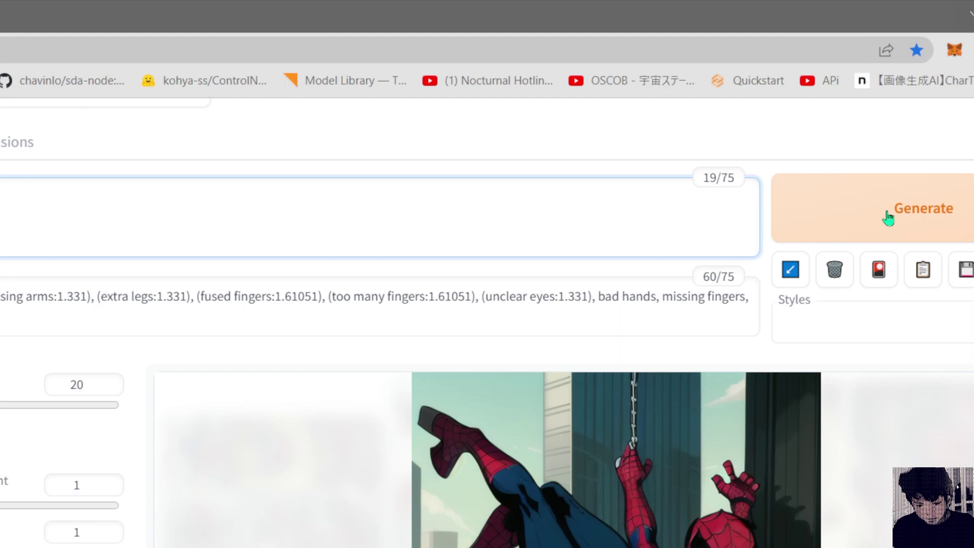
{"action": "left_click", "coordinate": [886, 219]}
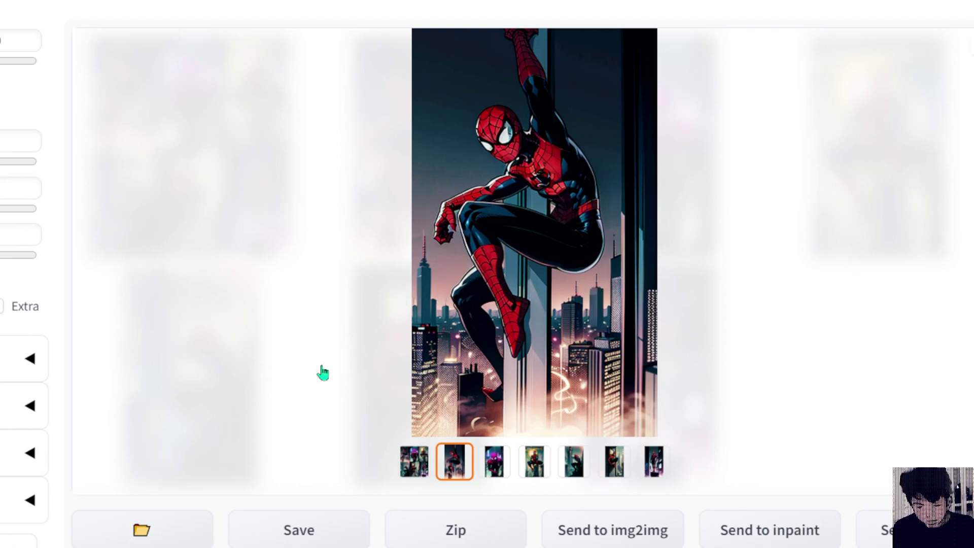
Step: Set the SD VAE to None and the Clip skip to 1
{"action": "scroll", "coordinate": [92, 222], "scroll_direction": "up", "scroll_amount": 2}
{"action": "left_click", "coordinate": [179, 75]}
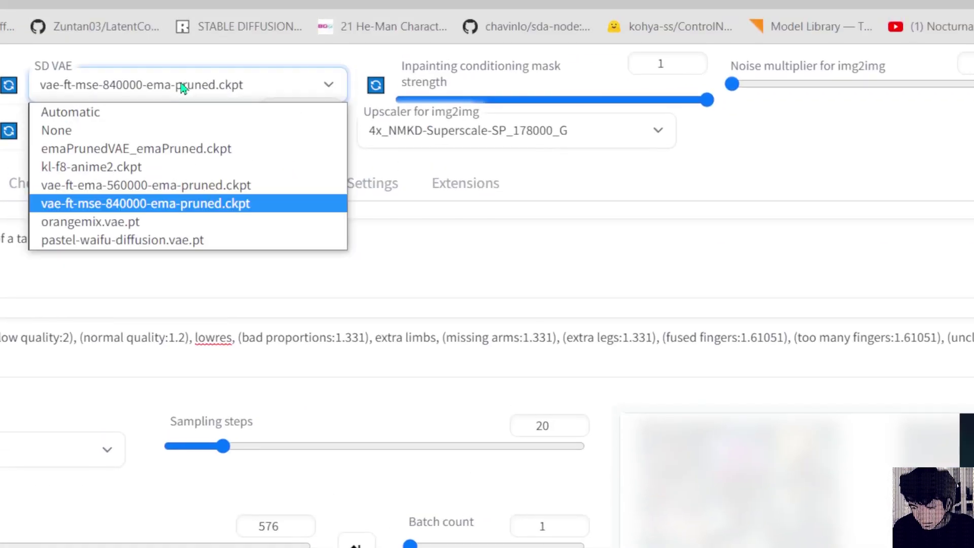
{"action": "left_click", "coordinate": [135, 112]}
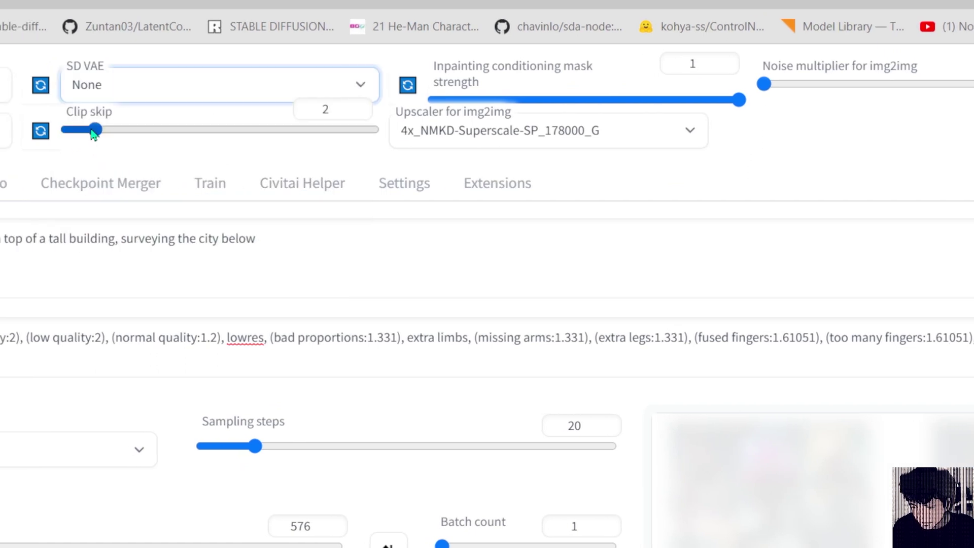
{"action": "left_click_drag", "start_coordinate": [94, 130], "coordinate": [68, 130]}
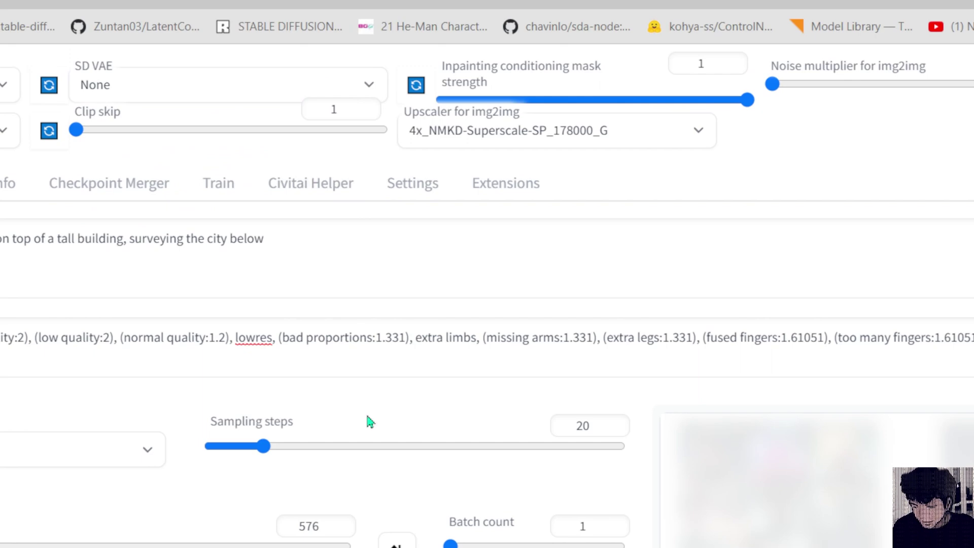
Step: Examine the first two individual Spiderman images of the new batch and the ChatGPT-improved prompt beneath each
{"action": "scroll", "coordinate": [85, 462], "scroll_direction": "down", "scroll_amount": 3}
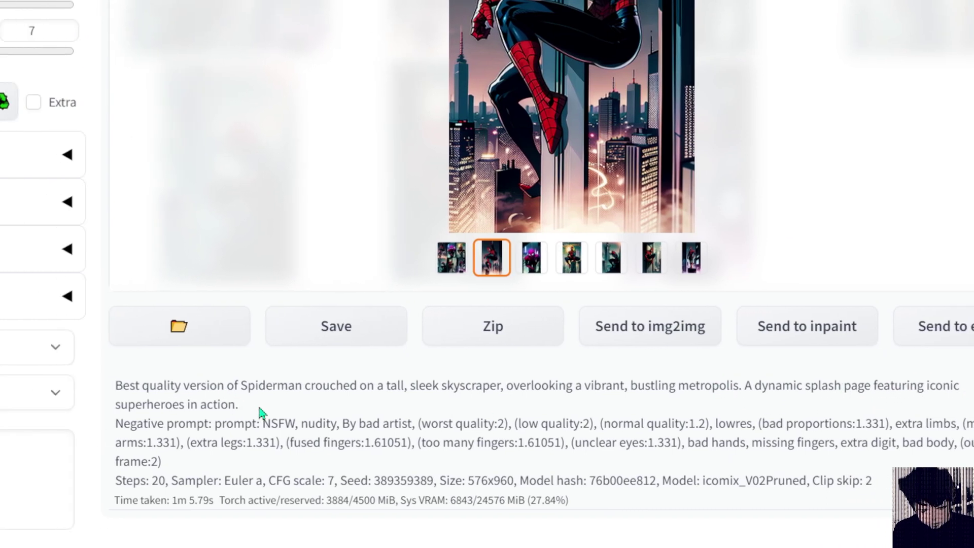
{"action": "left_click", "coordinate": [531, 258]}
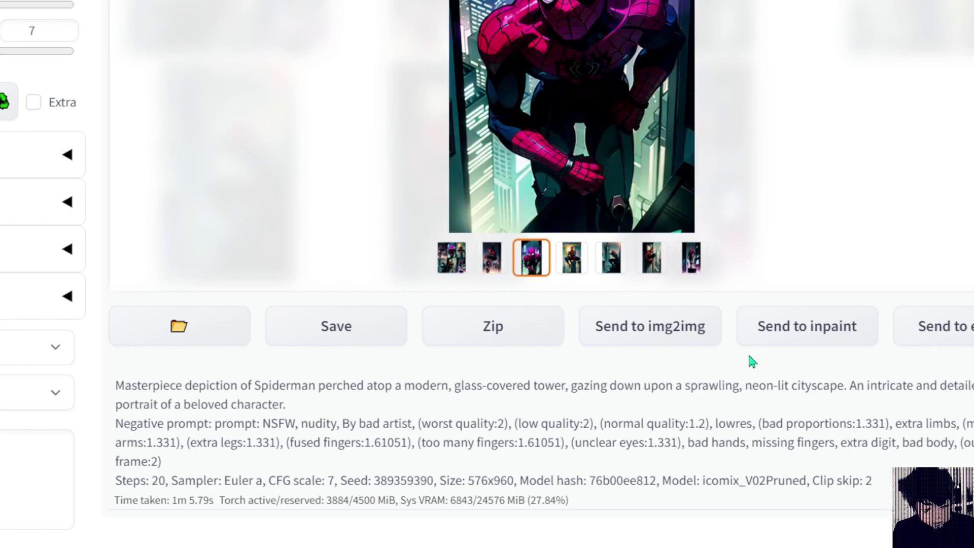
Step: View the third individual Spiderman image and trim the ChatGPT instruction between "aesthetics" and "art by famous comicbook artist"
{"action": "left_click", "coordinate": [572, 257]}
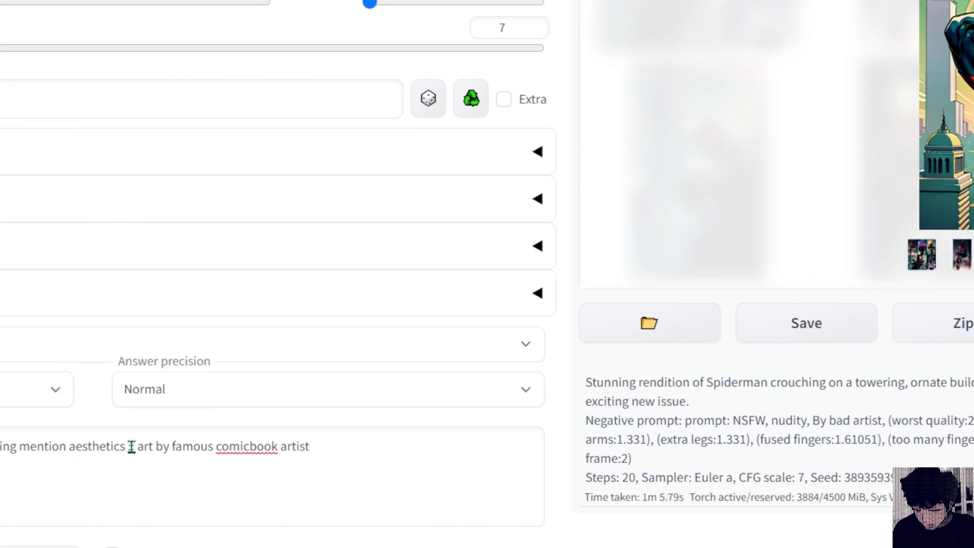
{"action": "left_click", "coordinate": [125, 445]}
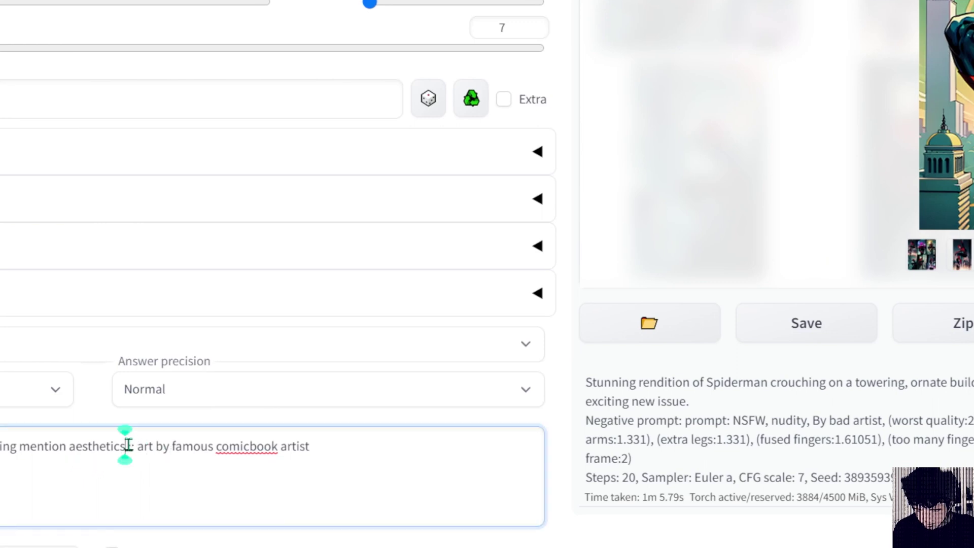
{"action": "left_click", "coordinate": [136, 446]}
{"action": "key", "text": "BackSpace"}
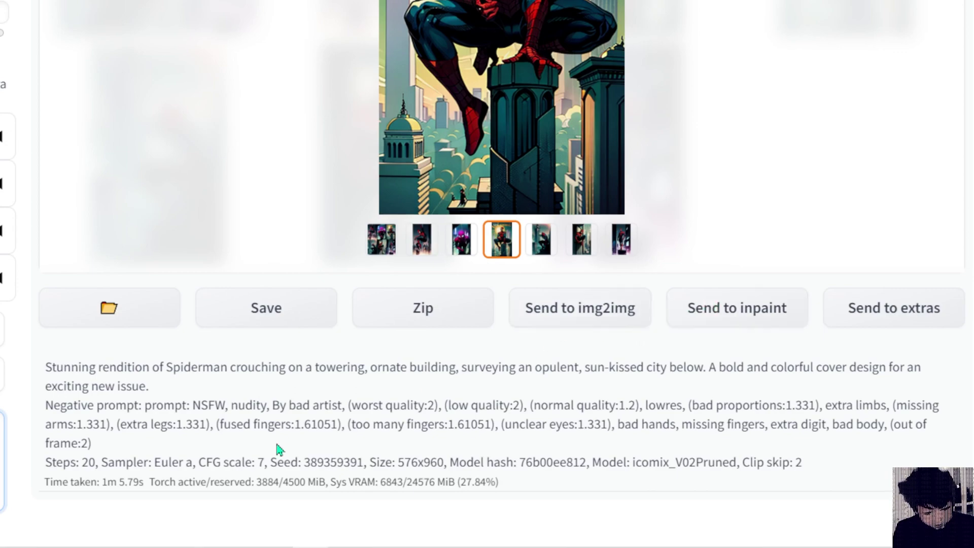
Step: Copy the last image's prompt with its generation parameters over the main prompt and apply them to the txt2img settings
{"action": "left_click_drag", "start_coordinate": [92, 443], "coordinate": [43, 360]}
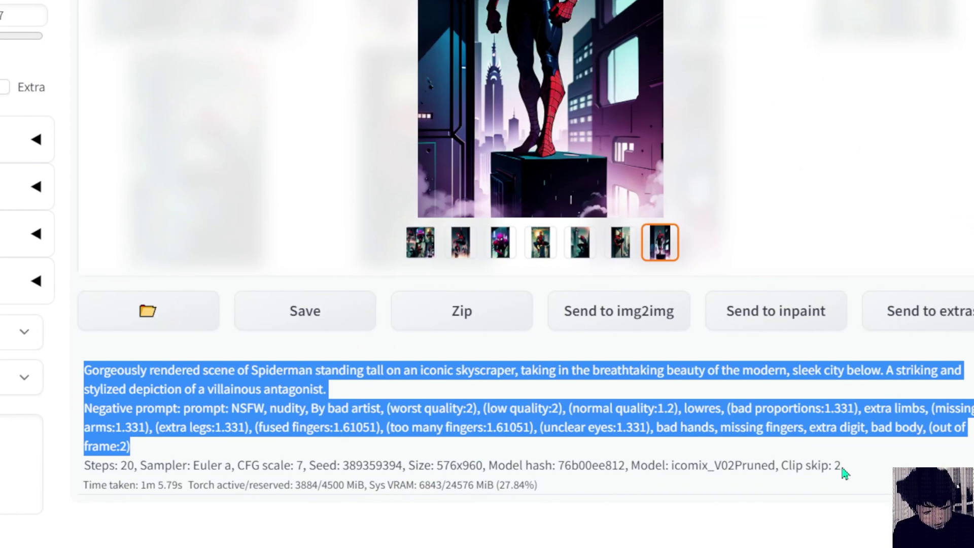
{"action": "left_click_drag", "start_coordinate": [840, 467], "coordinate": [68, 372]}
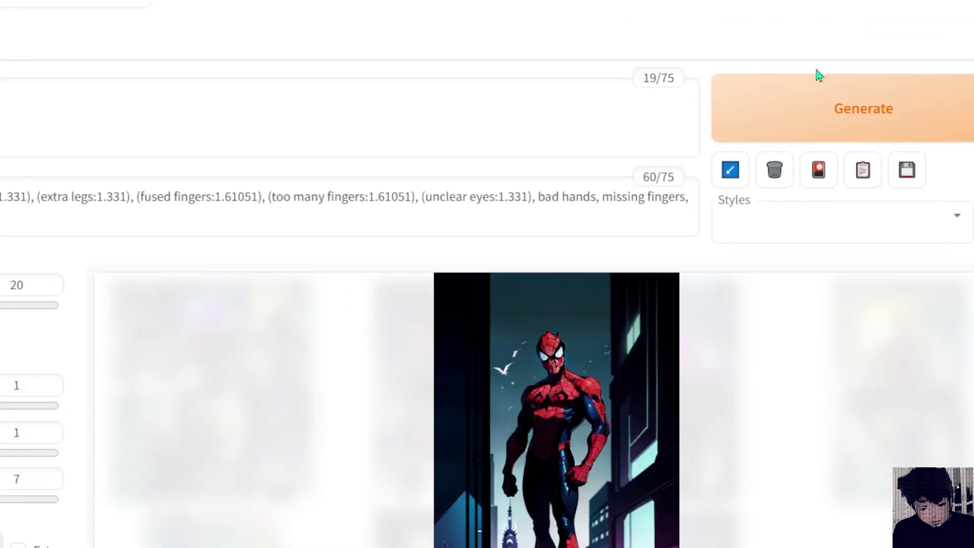
{"action": "left_click", "coordinate": [86, 118]}
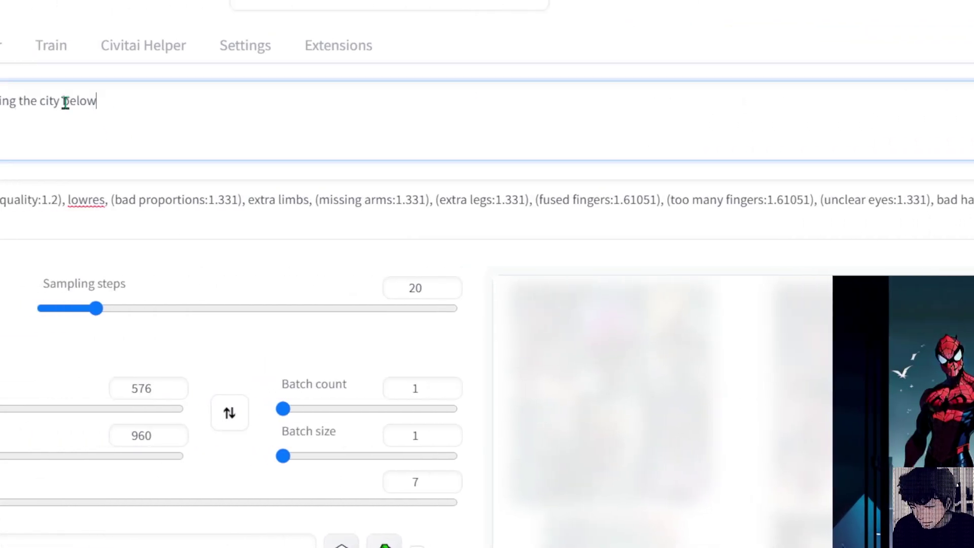
{"action": "key", "text": "ctrl+a"}
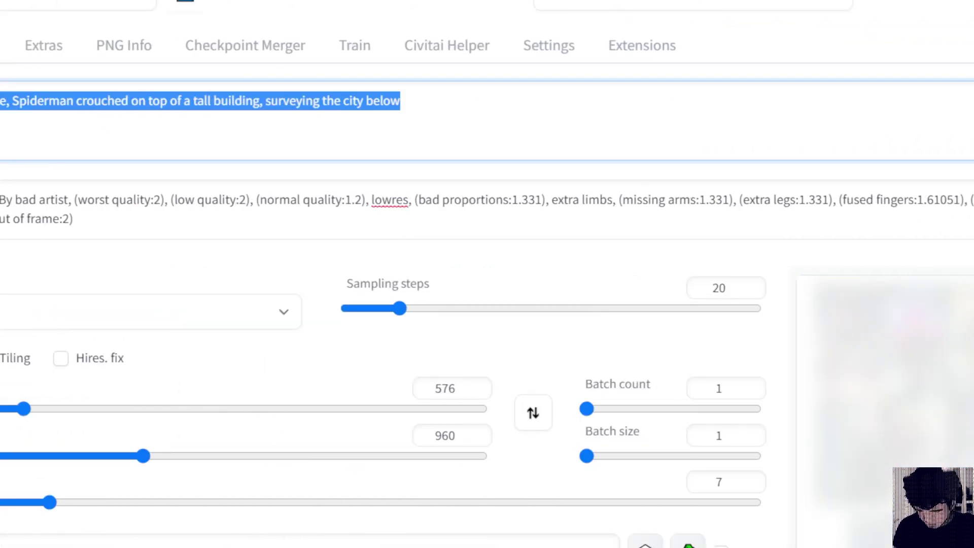
{"action": "key", "text": "ctrl+v"}
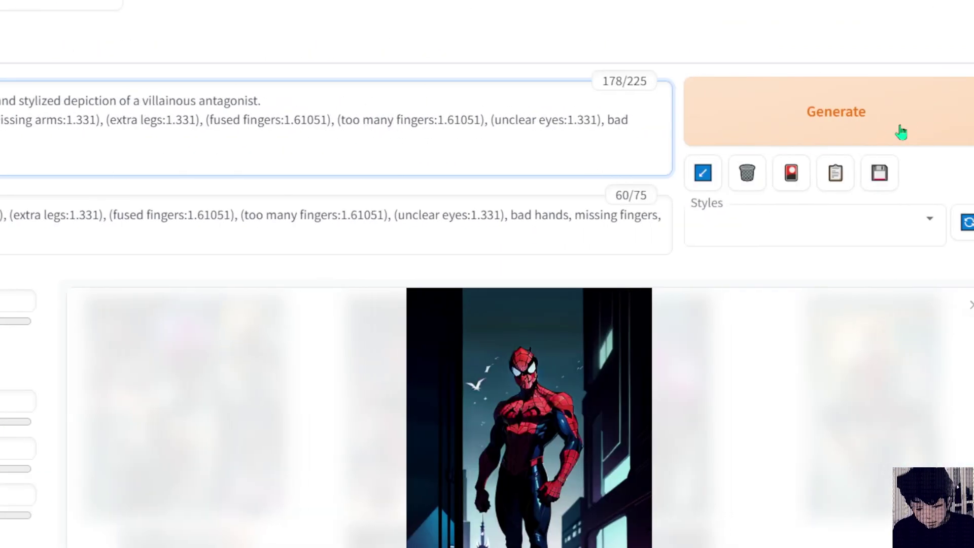
{"action": "left_click", "coordinate": [703, 173]}
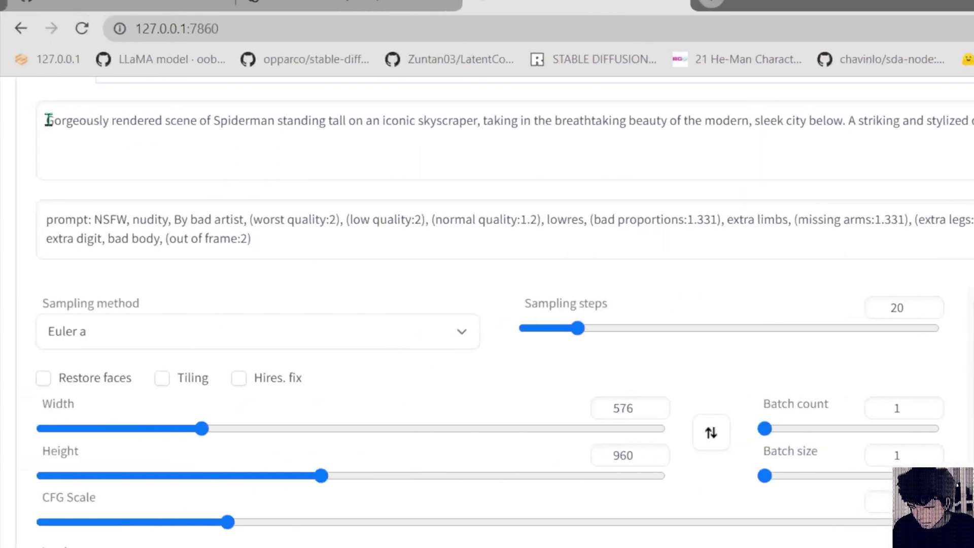
Step: Insert "Best quality," at the start of the main prompt, before "Gorgeously rendered scene"
{"action": "left_click", "coordinate": [71, 122]}
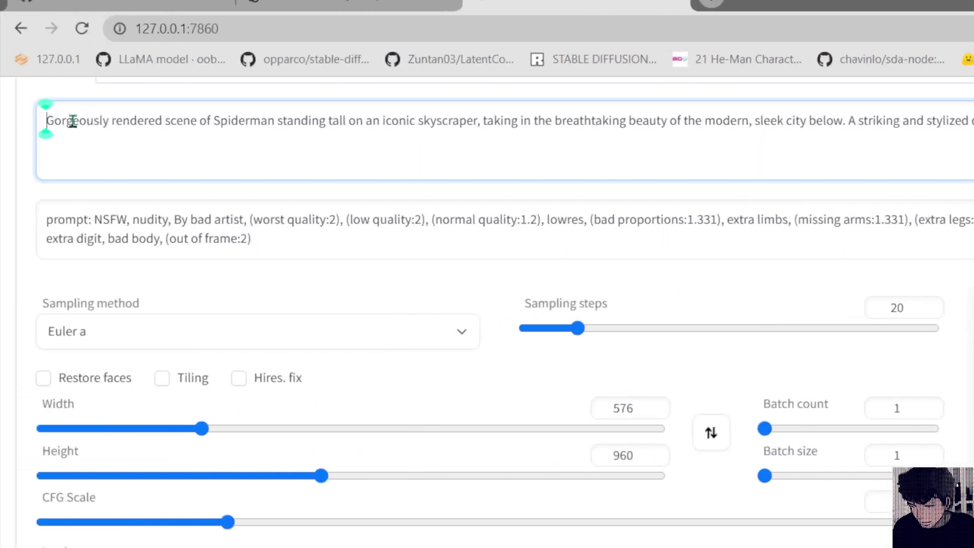
{"action": "type", "text": "Best q"}
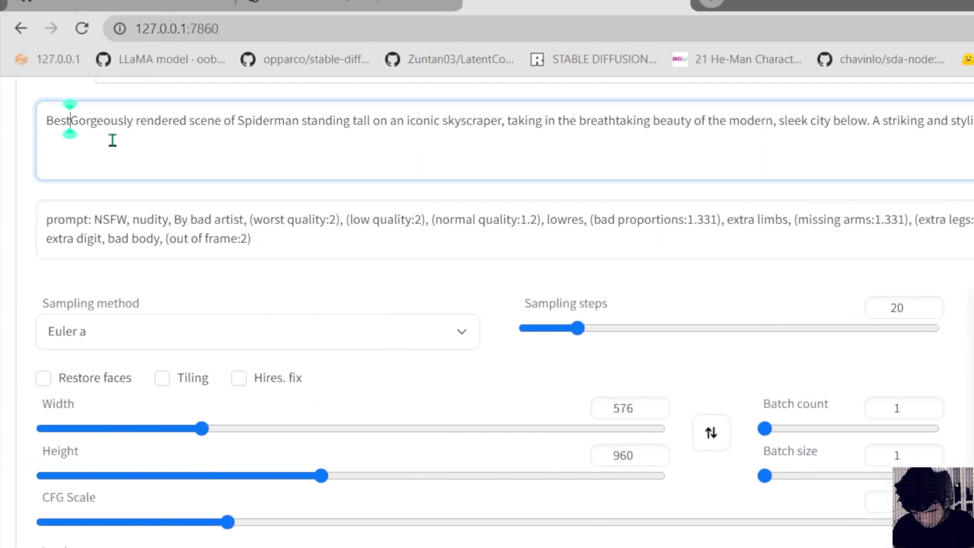
{"action": "type", "text": "uality"}
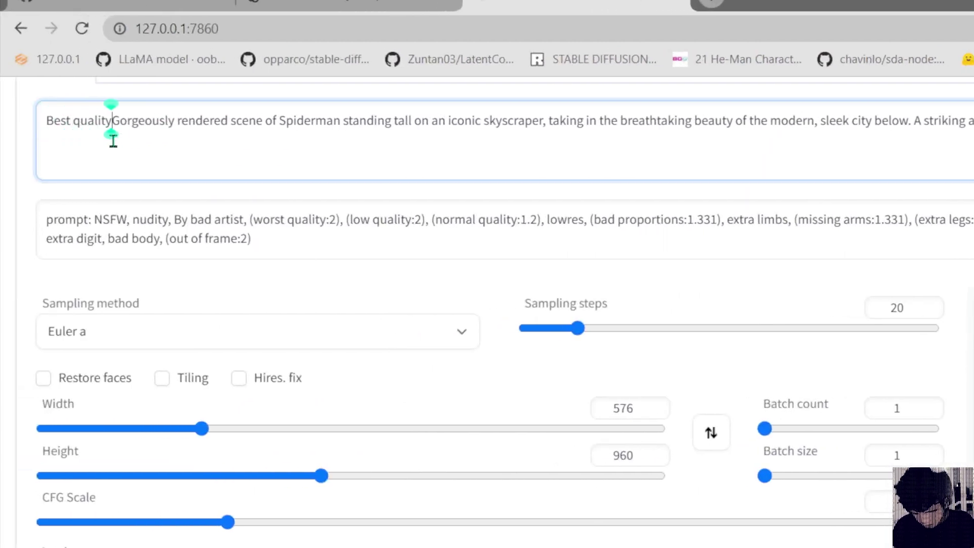
{"action": "type", "text": ","}
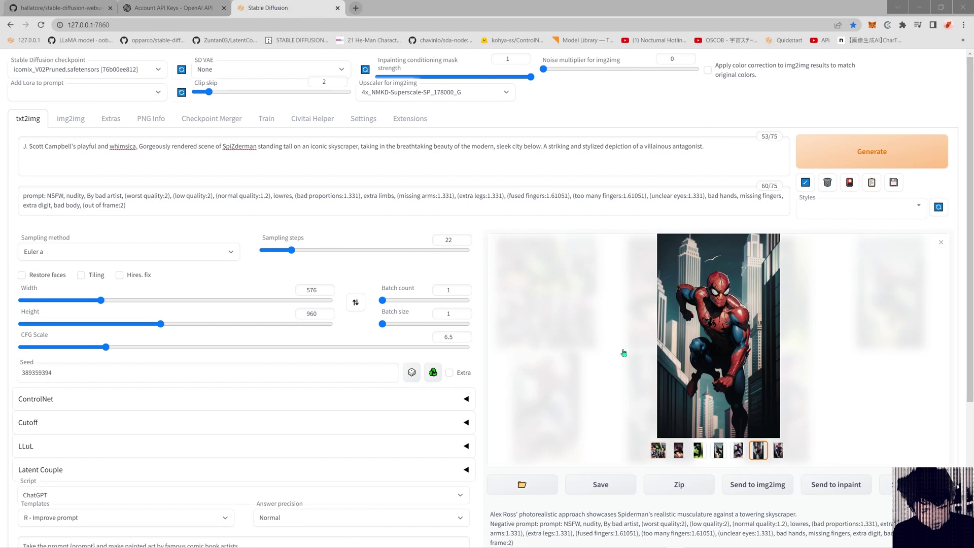
Step: Correct "SpiZderman" to "Spiderman" in the main prompt and look through the last three generated images with their prompts
{"action": "left_click", "coordinate": [233, 146]}
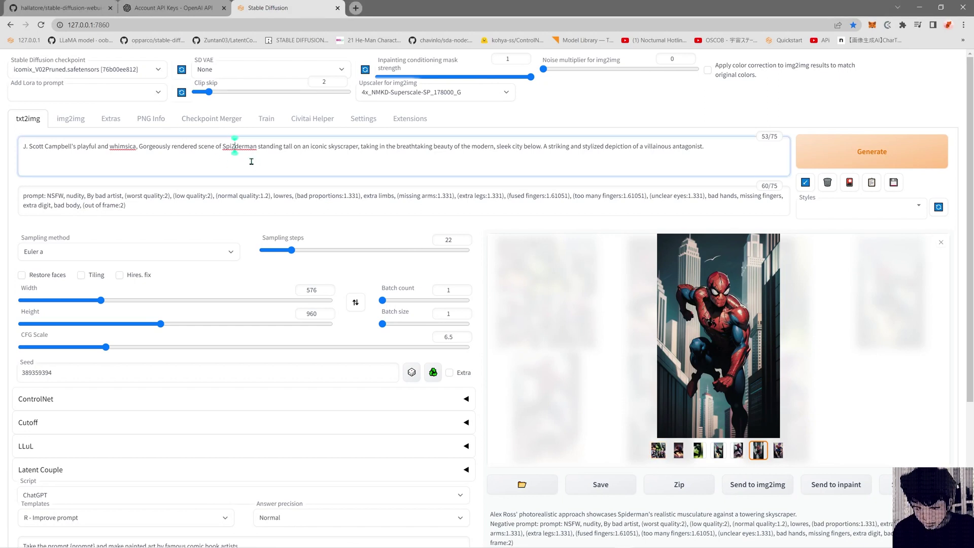
{"action": "key", "text": "BackSpace"}
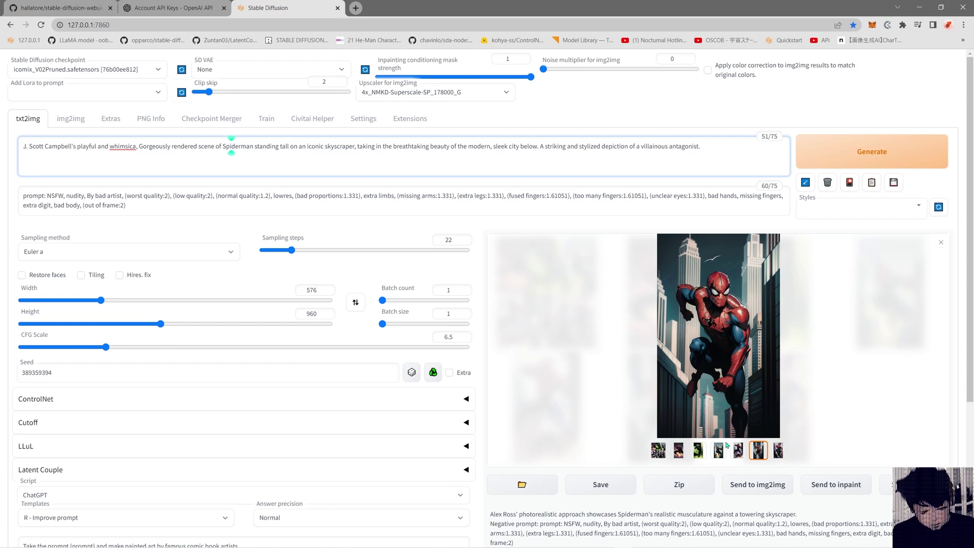
{"action": "key", "text": "Right"}
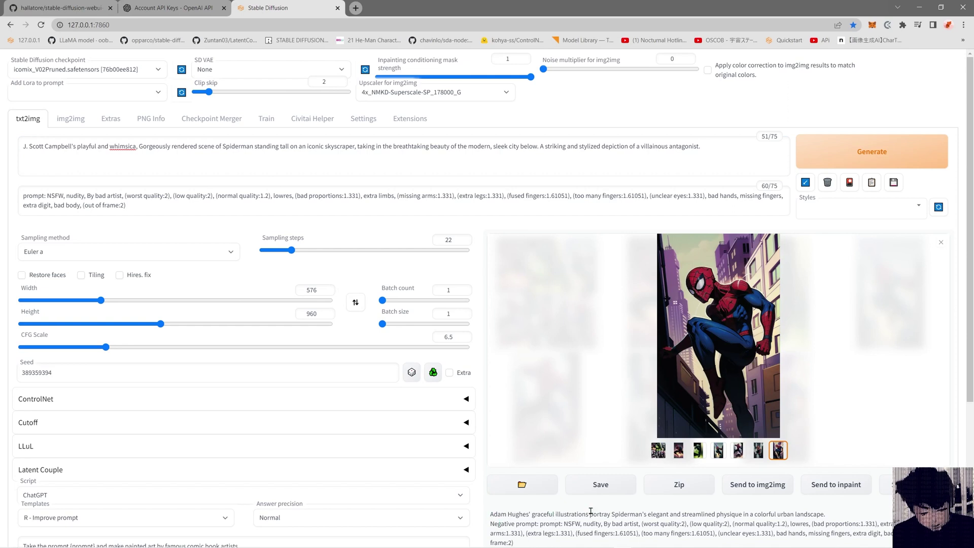
{"action": "left_click", "coordinate": [742, 453]}
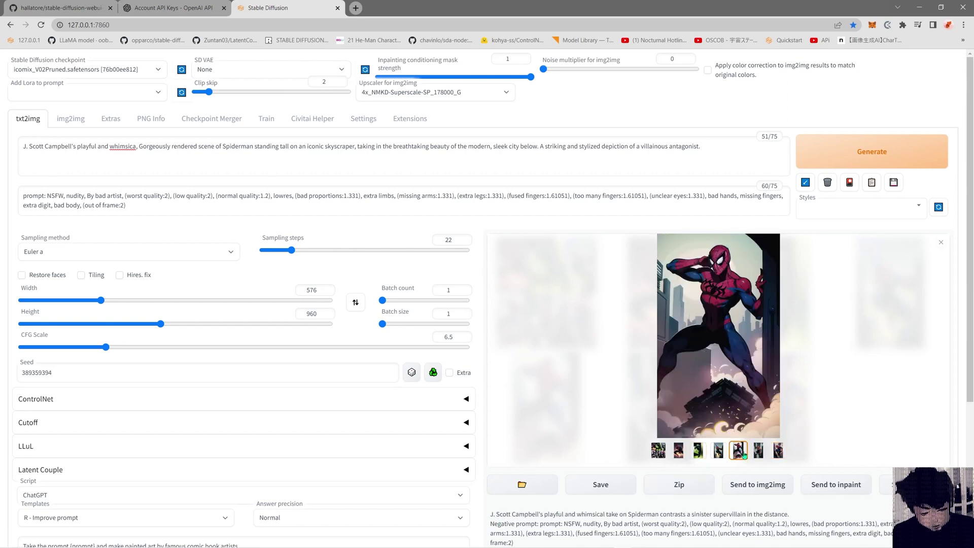
{"action": "left_click", "coordinate": [760, 455]}
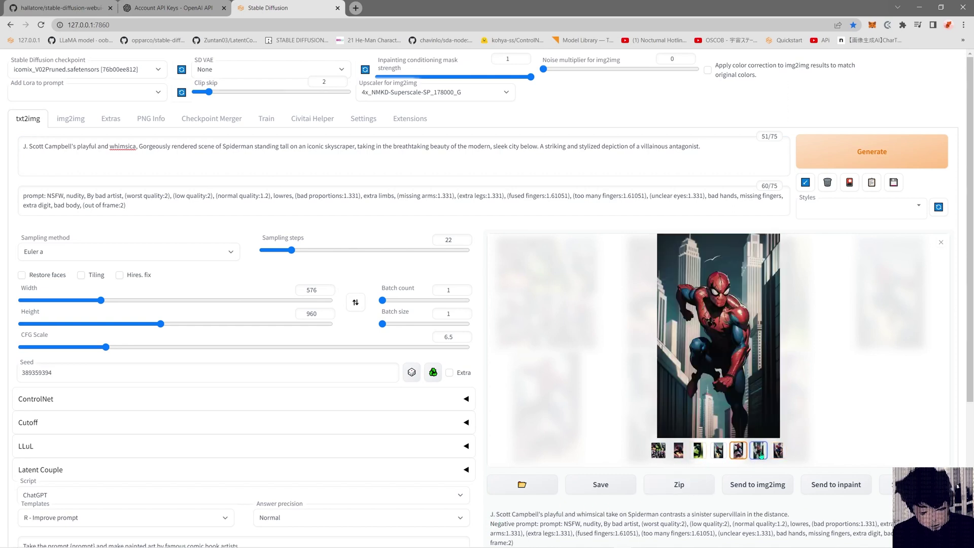
Step: Replace "playful and whimsica" in the main prompt with "and Jim Lee's heavily detailed and dynamic", copying the artist phrase from the second individual image's prompt
{"action": "left_click", "coordinate": [698, 453]}
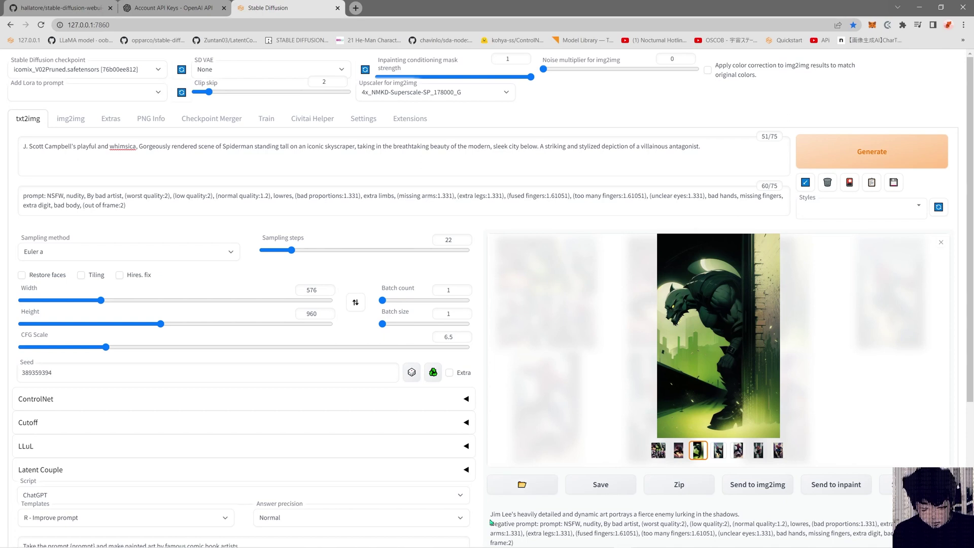
{"action": "left_click_drag", "start_coordinate": [490, 515], "coordinate": [600, 515]}
{"action": "key", "text": "ctrl+c"}
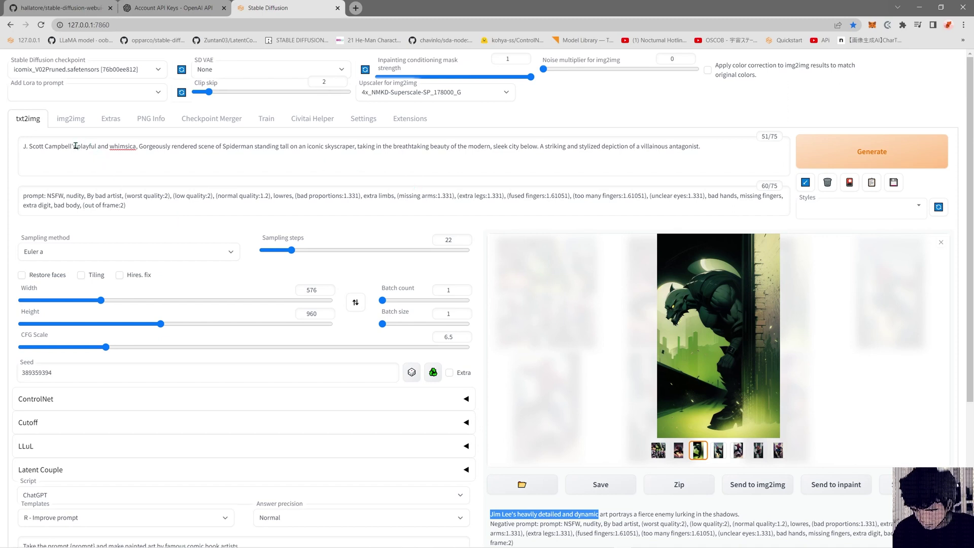
{"action": "left_click_drag", "start_coordinate": [78, 146], "coordinate": [135, 150]}
{"action": "key", "text": "ctrl+v"}
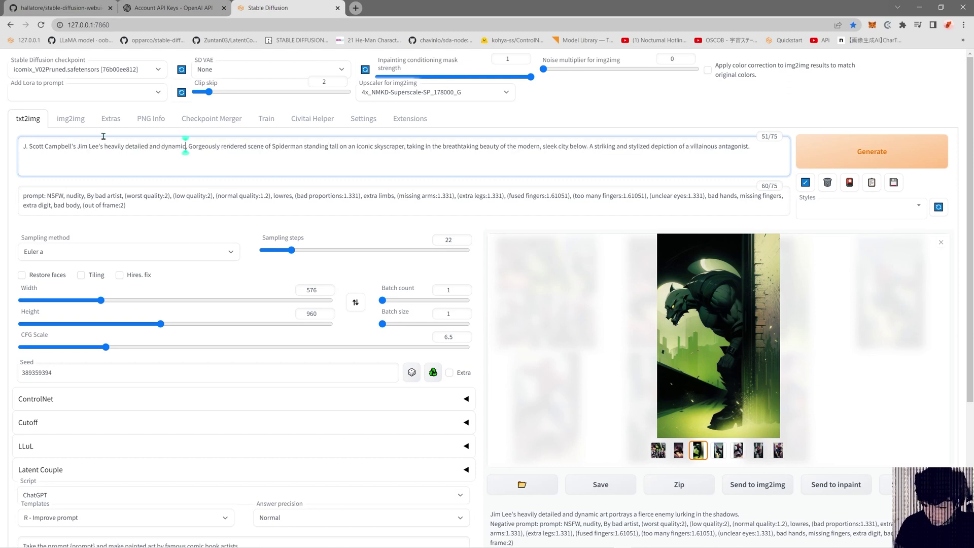
{"action": "left_click", "coordinate": [78, 147]}
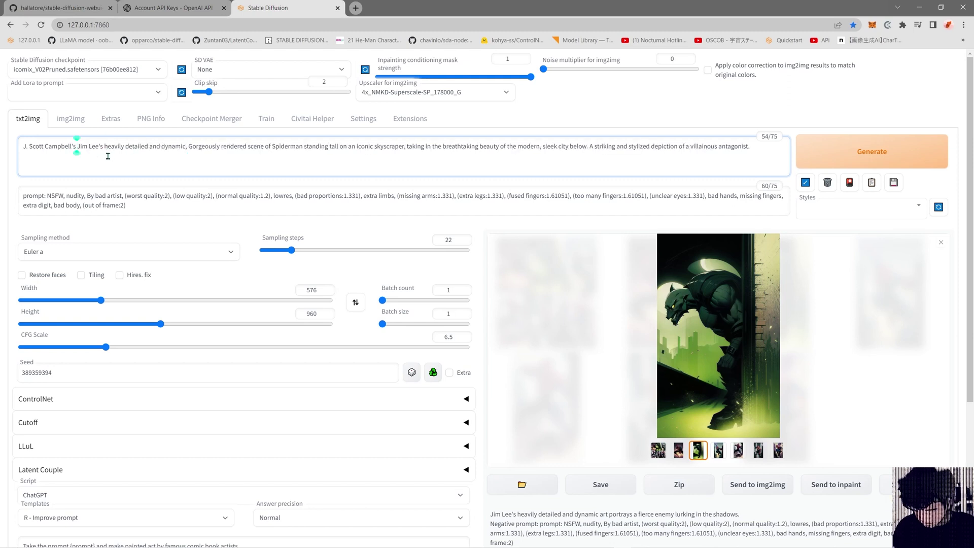
{"action": "type", "text": "and"}
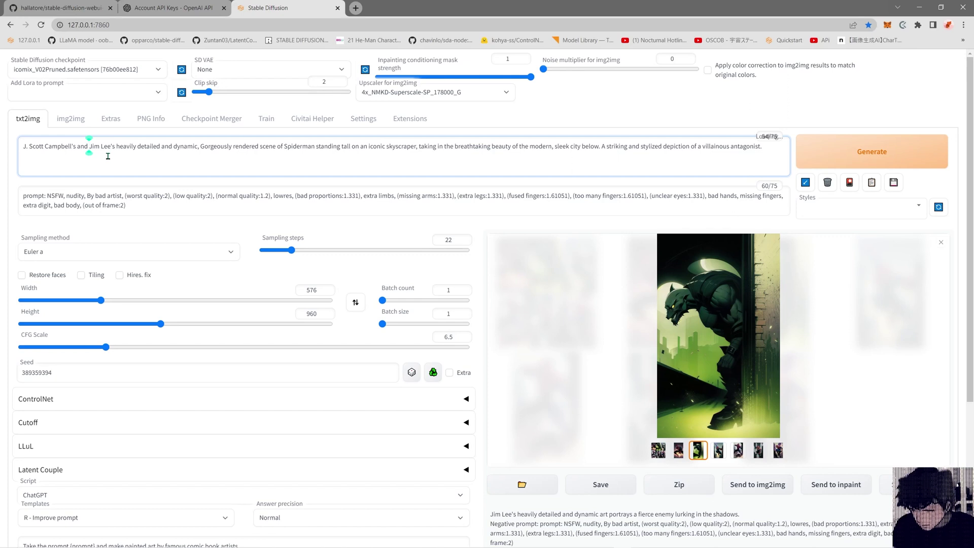
Step: Move the artist phrase from the prompt's start to its end as "by J. Scott Campbell's and Jim Lee's heavily detailed and dynamic,"
{"action": "left_click", "coordinate": [201, 147]}
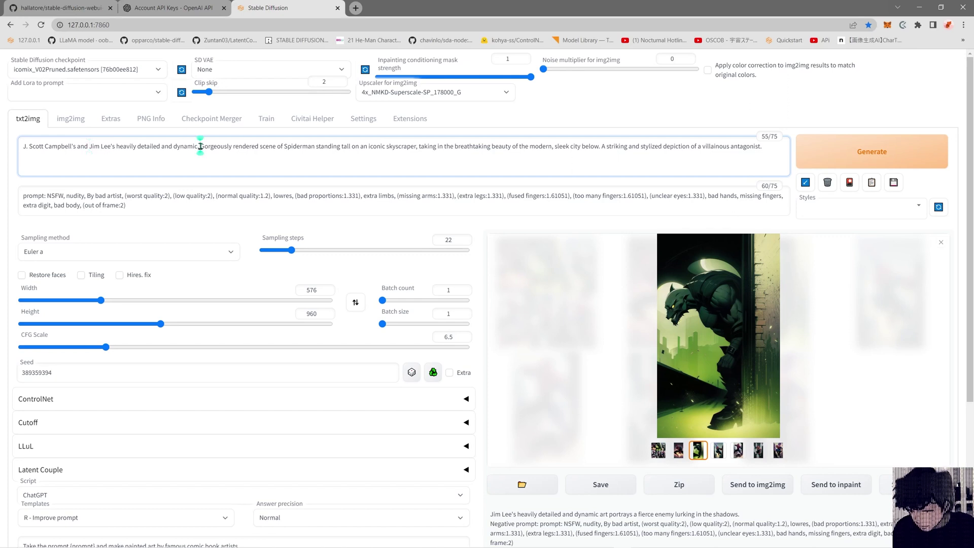
{"action": "left_click_drag", "start_coordinate": [200, 147], "coordinate": [14, 157]}
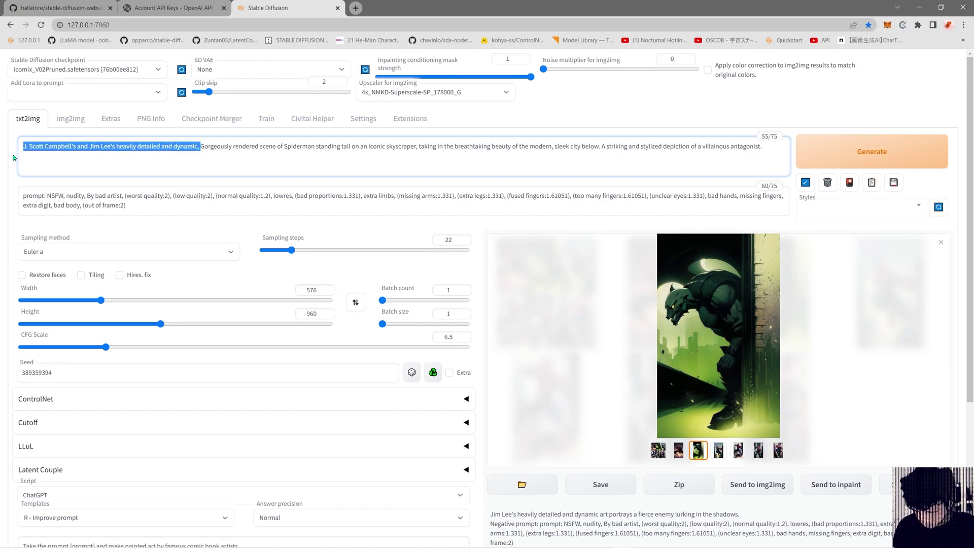
{"action": "key", "text": "BackSpace"}
{"action": "left_click", "coordinate": [584, 147]}
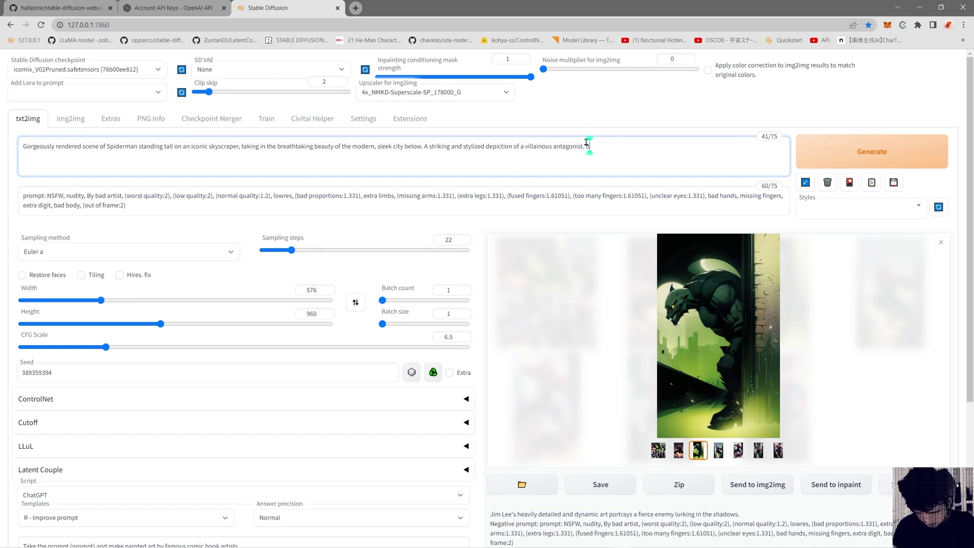
{"action": "type", "text": "by J. Scott Campbell's and Jim Lee's heavily detailed and dynamic,"}
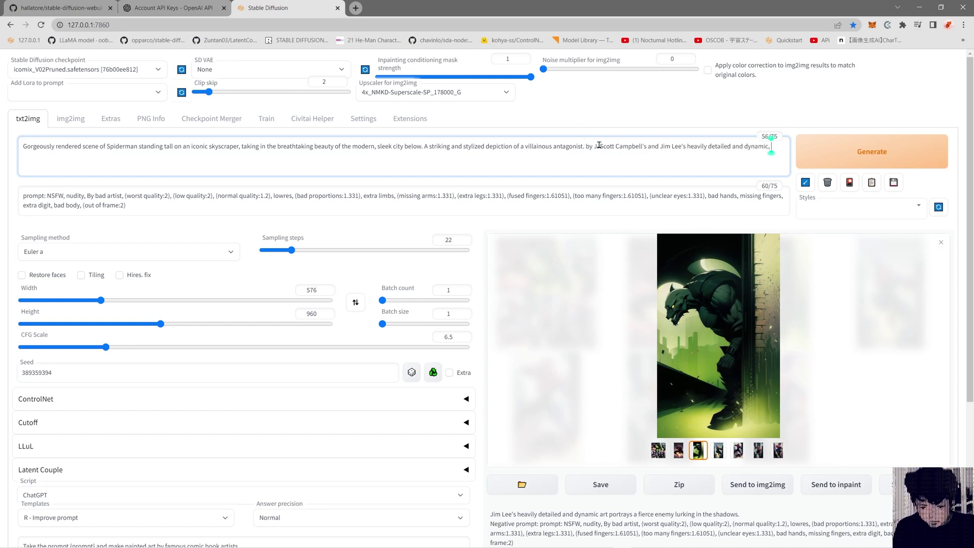
Step: Save the current prompts as a style named "spiderman4"
{"action": "left_click", "coordinate": [231, 167]}
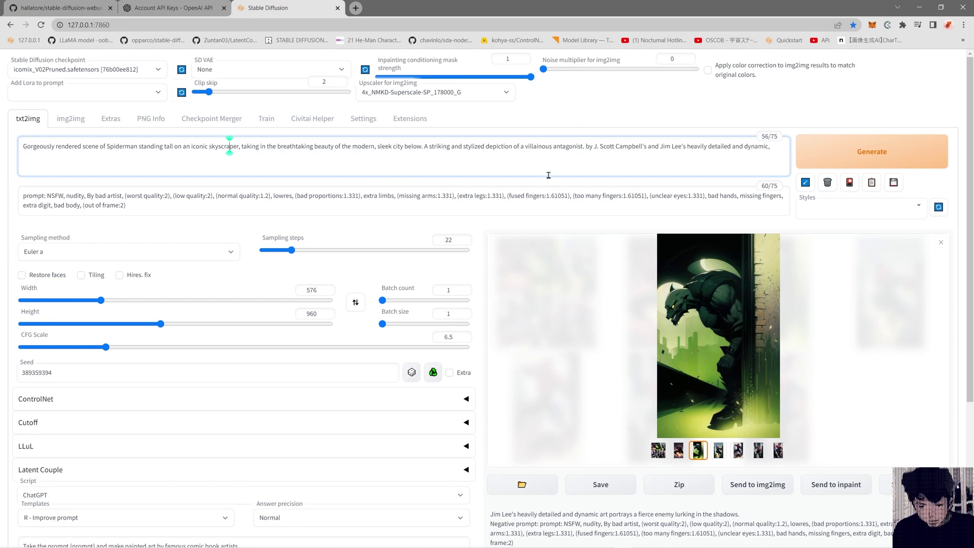
{"action": "left_click", "coordinate": [895, 184]}
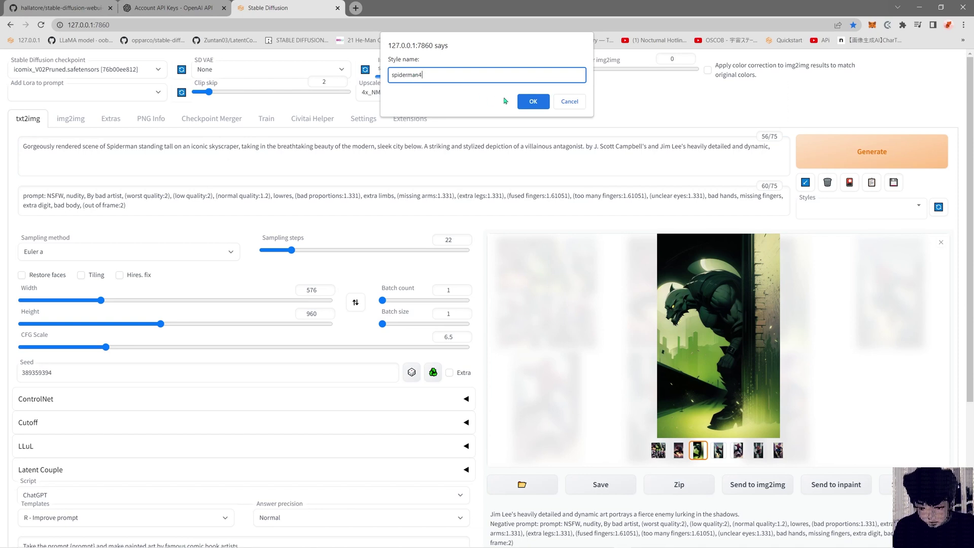
{"action": "type", "text": "spiderman4"}
{"action": "left_click", "coordinate": [532, 101]}
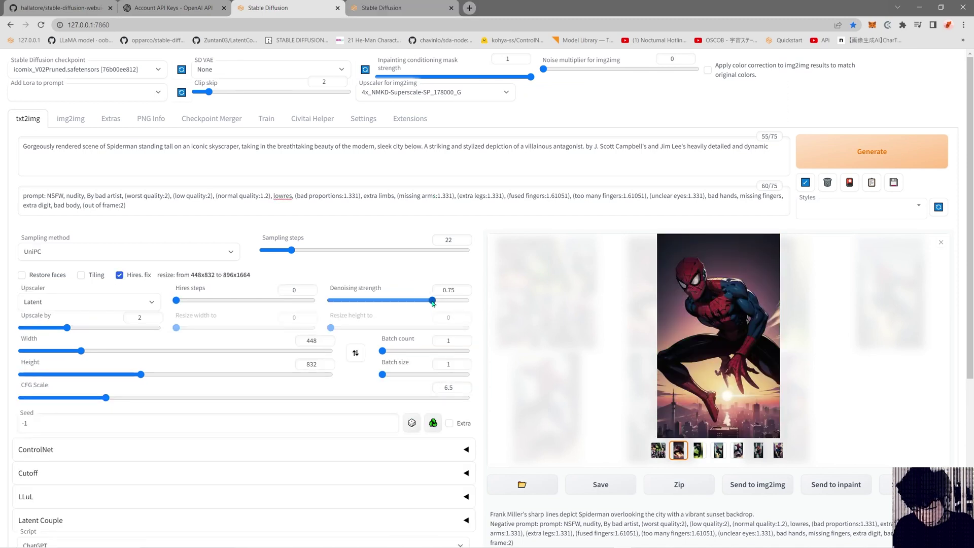
Step: Set the Hires. fix denoising strength to 0.7 and start generating with Generate forever, checking the ChatGPT script settings during the run
{"action": "left_click_drag", "start_coordinate": [433, 300], "coordinate": [426, 300]}
{"action": "right_click", "coordinate": [868, 153]}
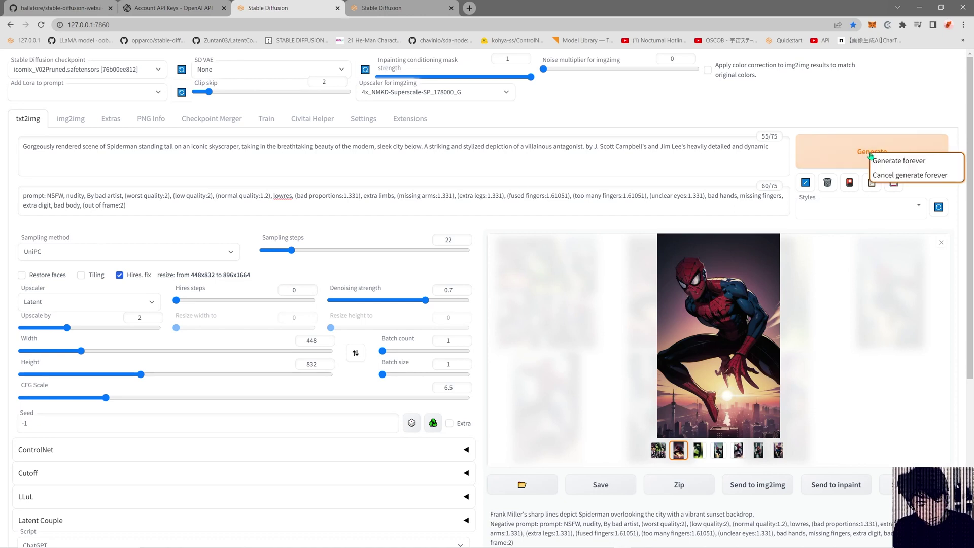
{"action": "left_click", "coordinate": [895, 158]}
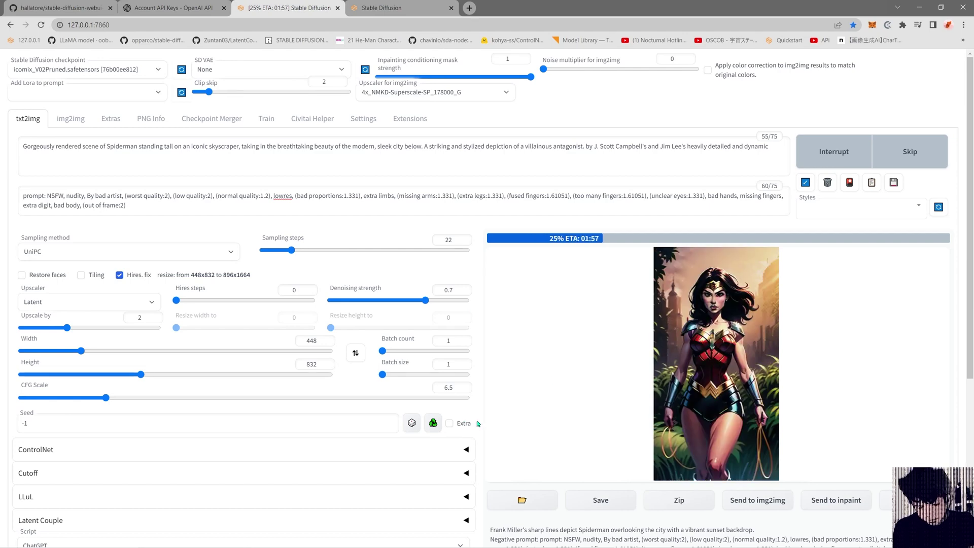
{"action": "scroll", "coordinate": [474, 424], "scroll_direction": "down", "scroll_amount": 3}
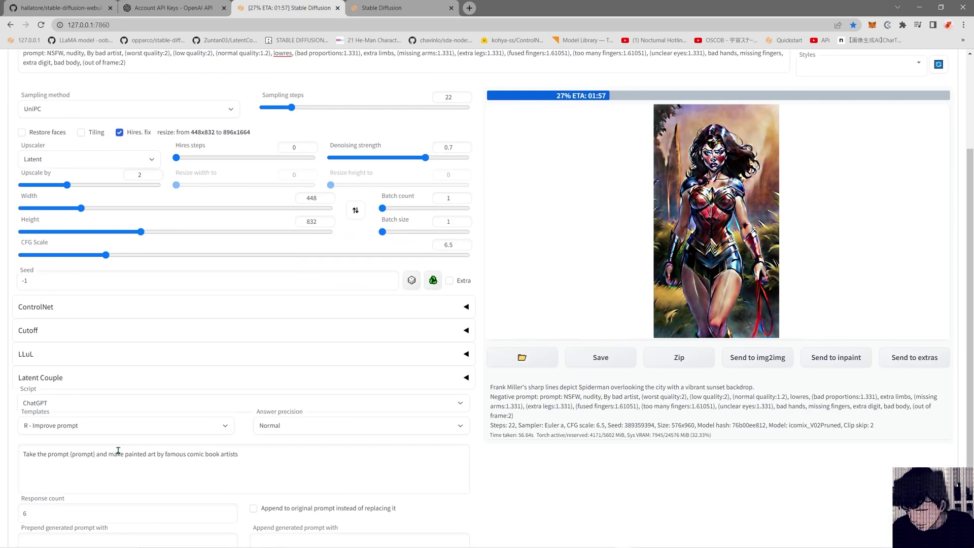
{"action": "scroll", "coordinate": [490, 477], "scroll_direction": "up", "scroll_amount": 3}
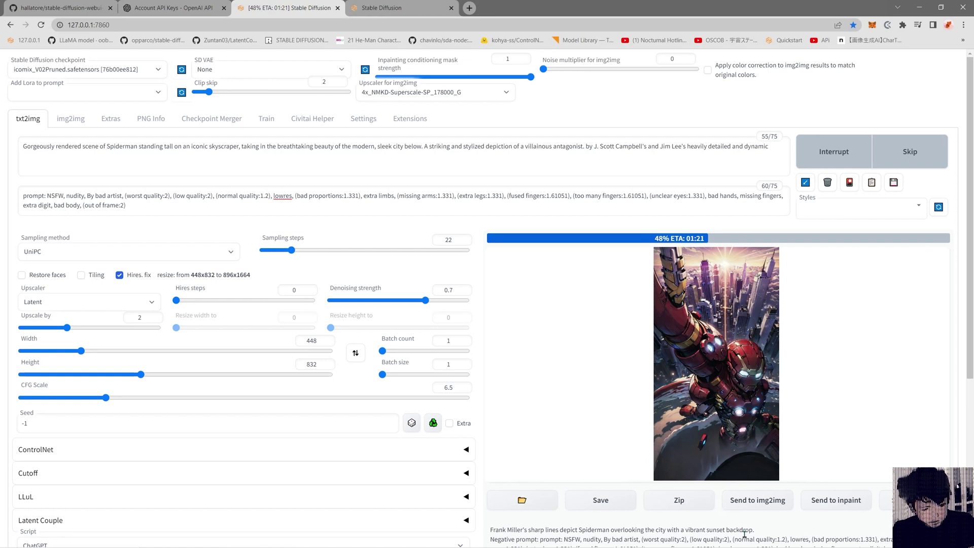
{"action": "mouse_move", "coordinate": [933, 547]}
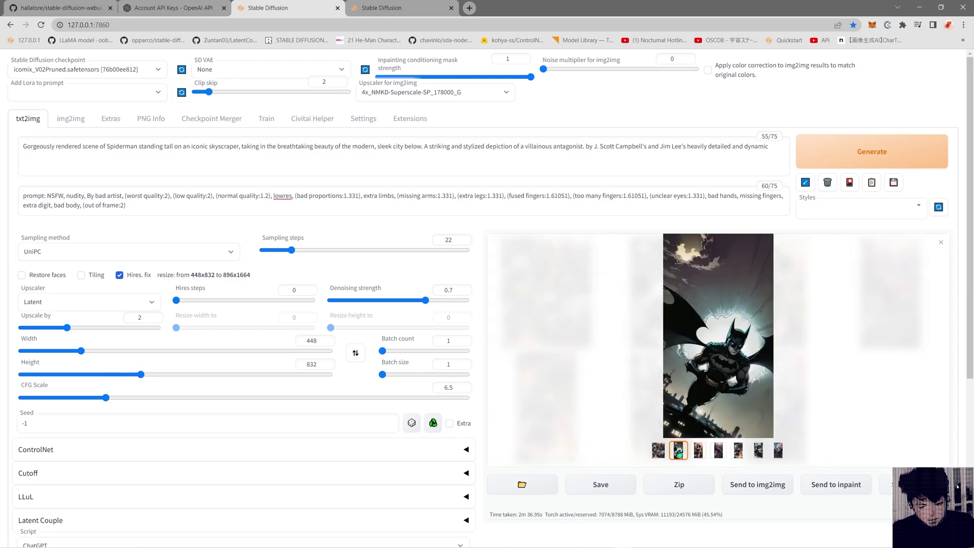
Step: Browse the generated superhero images one by one, comparing each picture with the prompt behind it
{"action": "left_click", "coordinate": [698, 450]}
{"action": "left_click", "coordinate": [718, 450]}
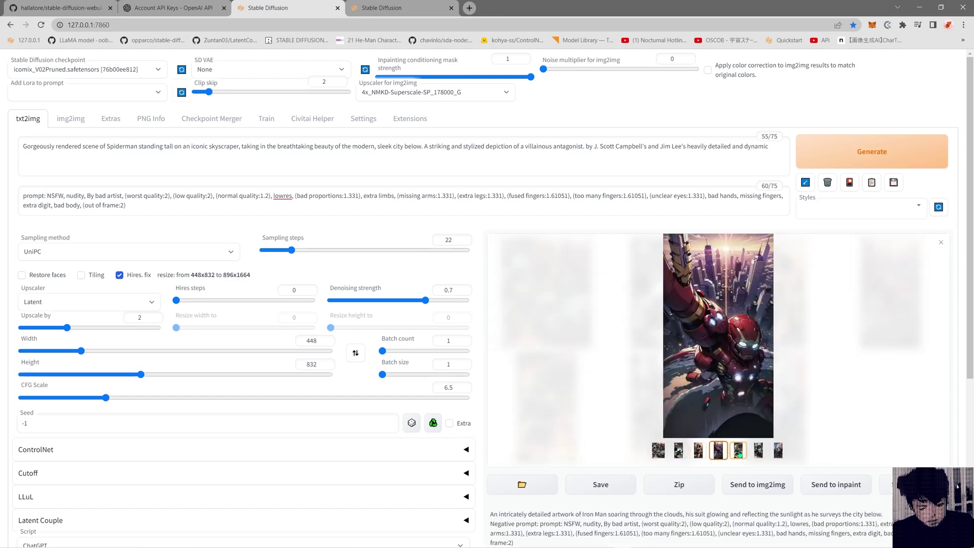
{"action": "left_click", "coordinate": [738, 450]}
{"action": "left_click", "coordinate": [761, 450]}
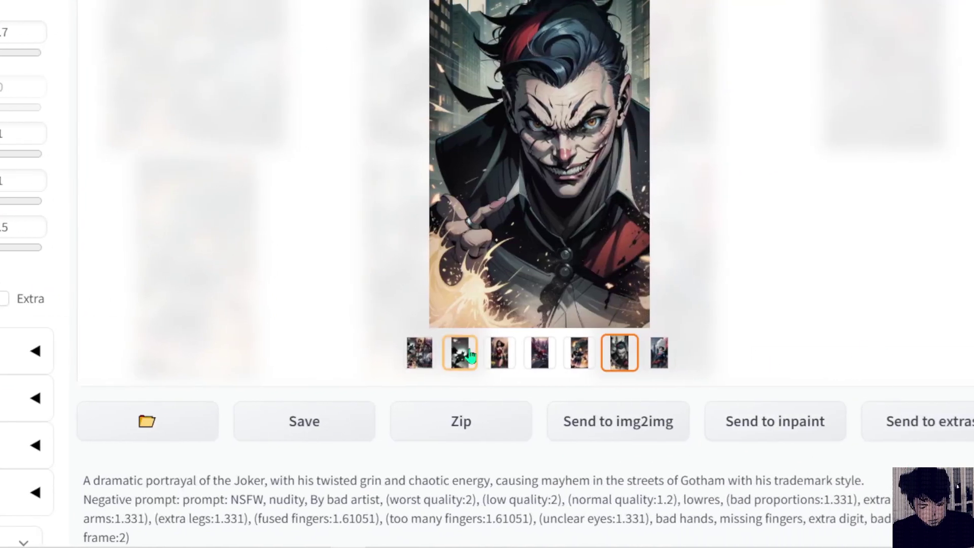
{"action": "left_click", "coordinate": [462, 352]}
{"action": "left_click", "coordinate": [497, 356]}
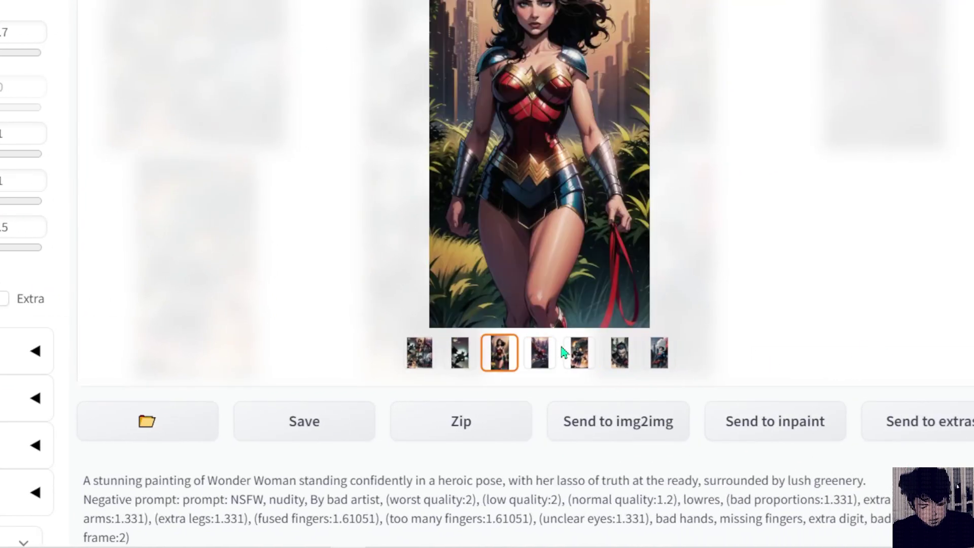
{"action": "left_click", "coordinate": [562, 355]}
{"action": "left_click", "coordinate": [578, 355]}
{"action": "left_click", "coordinate": [619, 357]}
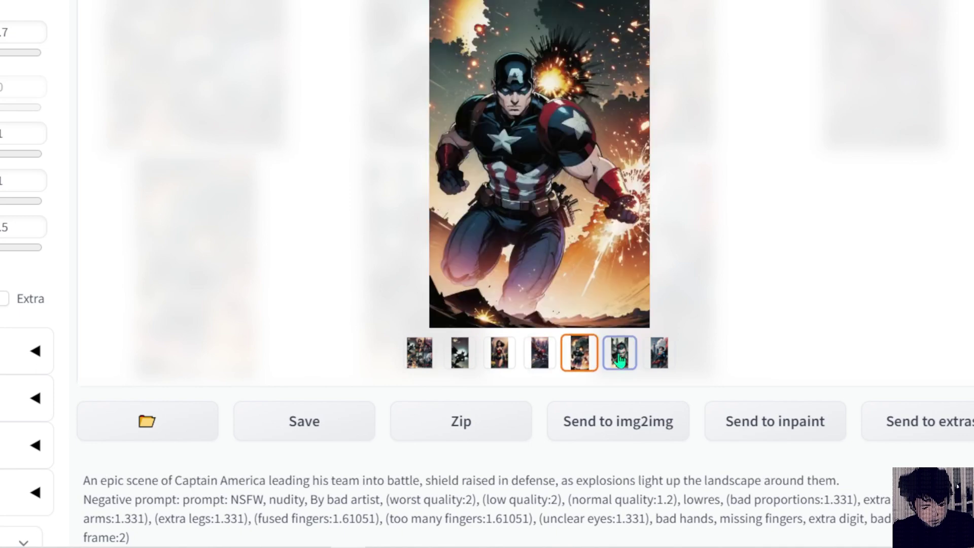
{"action": "left_click", "coordinate": [659, 354]}
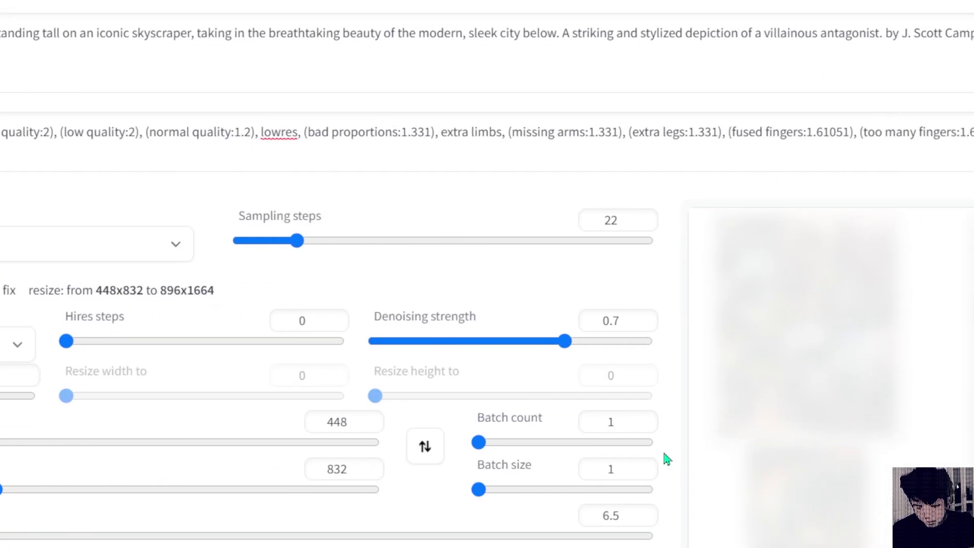
Step: Deactivate the ChatGPT script by setting Script to None
{"action": "scroll", "coordinate": [668, 459], "scroll_direction": "down", "scroll_amount": 5}
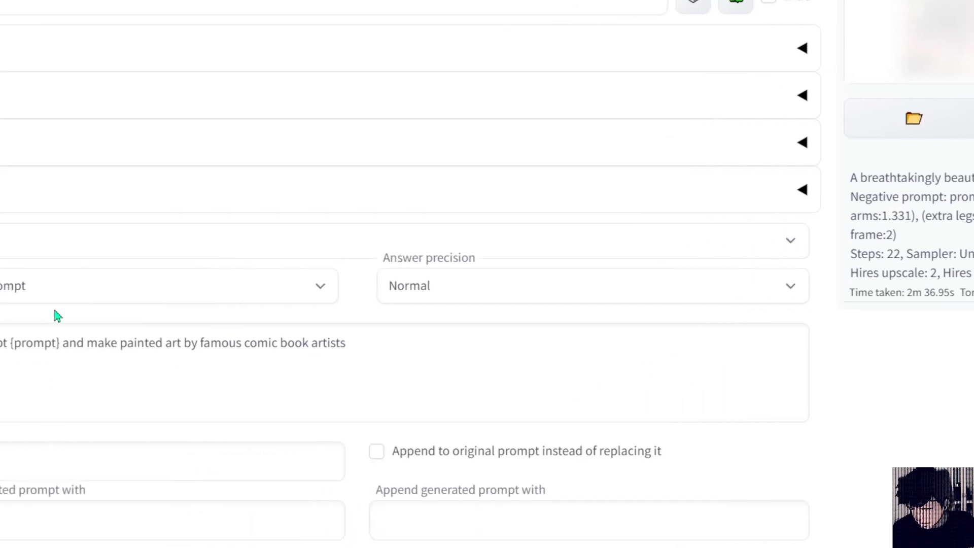
{"action": "left_click", "coordinate": [36, 241]}
{"action": "left_click", "coordinate": [10, 269]}
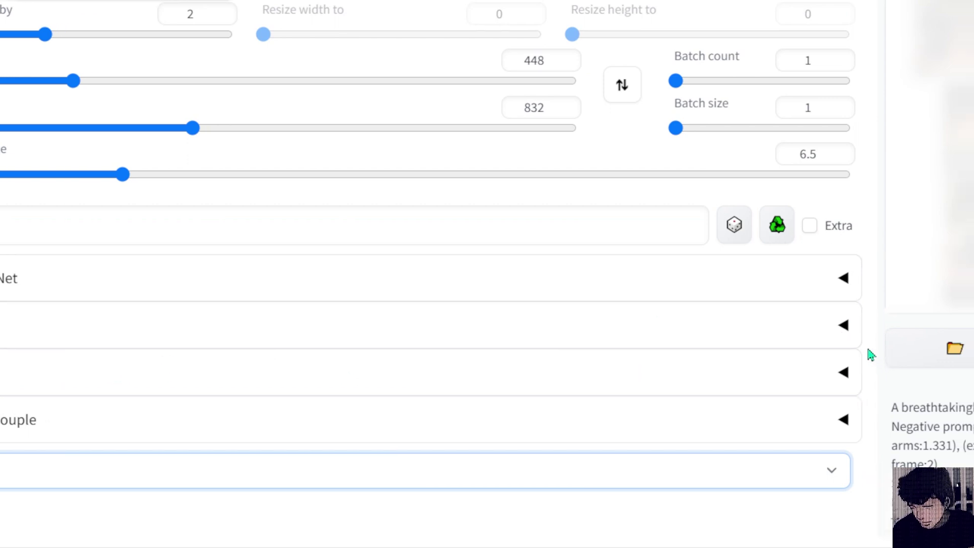
Step: Choose the StylePile script and set both its Direction and its Colors to Random
{"action": "left_click", "coordinate": [305, 477]}
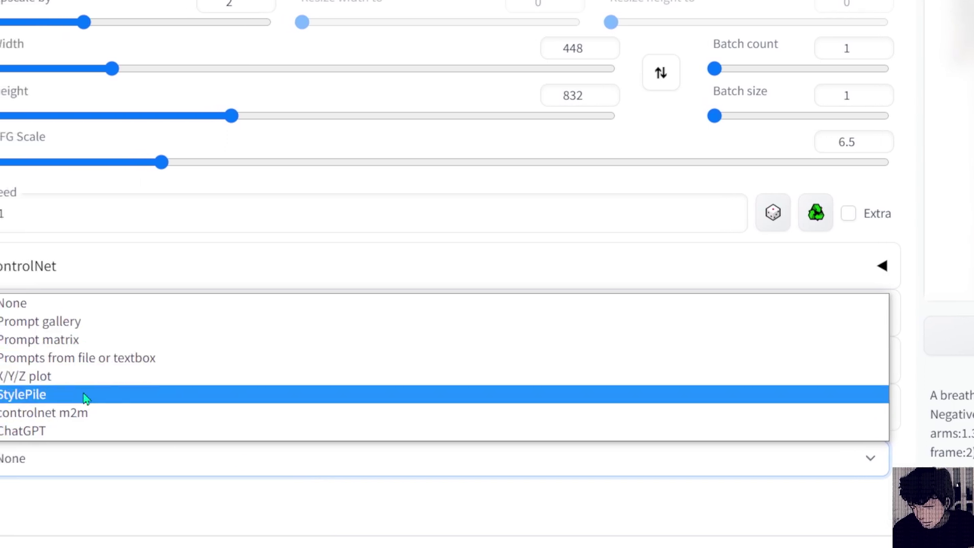
{"action": "left_click", "coordinate": [85, 397]}
{"action": "scroll", "coordinate": [213, 414], "scroll_direction": "down", "scroll_amount": 5}
{"action": "scroll", "coordinate": [240, 331], "scroll_direction": "down", "scroll_amount": 4}
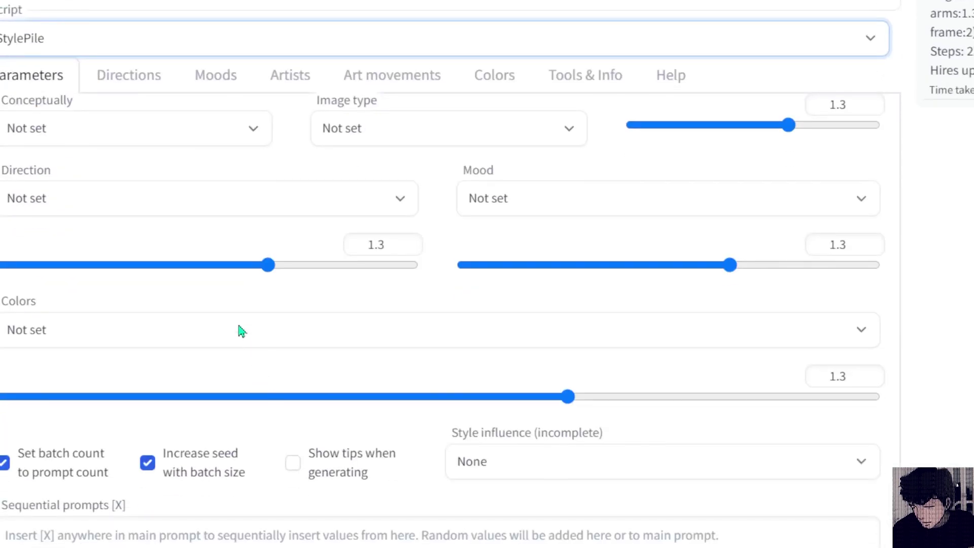
{"action": "left_click", "coordinate": [184, 208]}
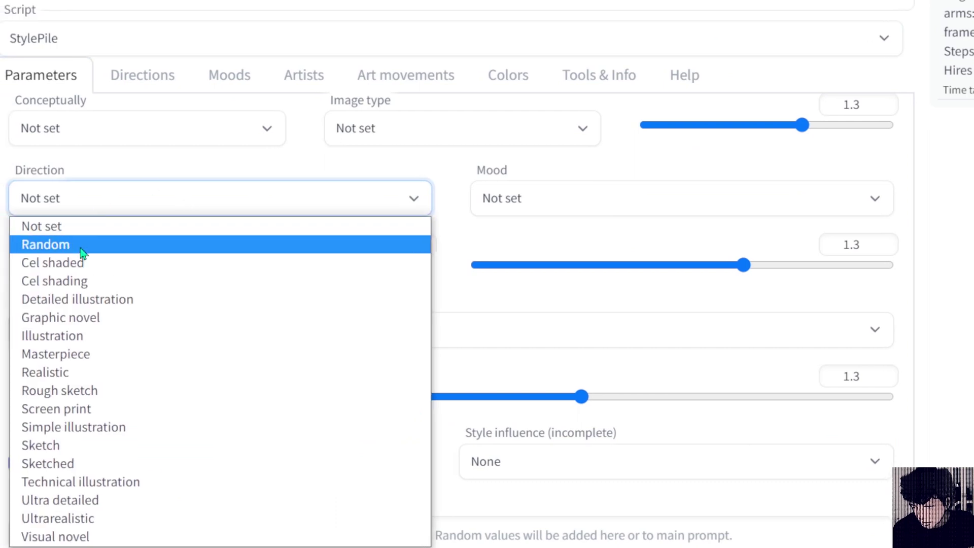
{"action": "left_click", "coordinate": [85, 245]}
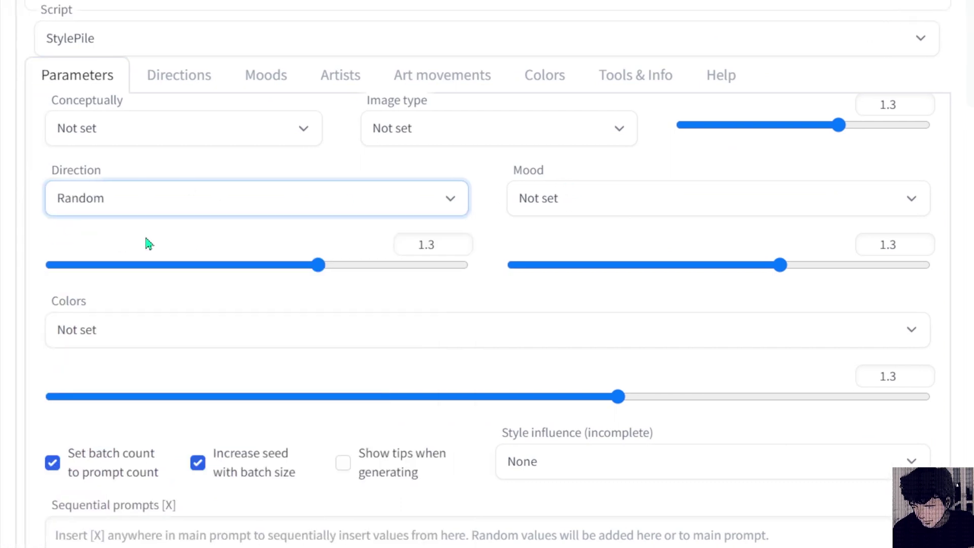
{"action": "scroll", "coordinate": [162, 235], "scroll_direction": "down", "scroll_amount": 3}
{"action": "left_click", "coordinate": [147, 139]}
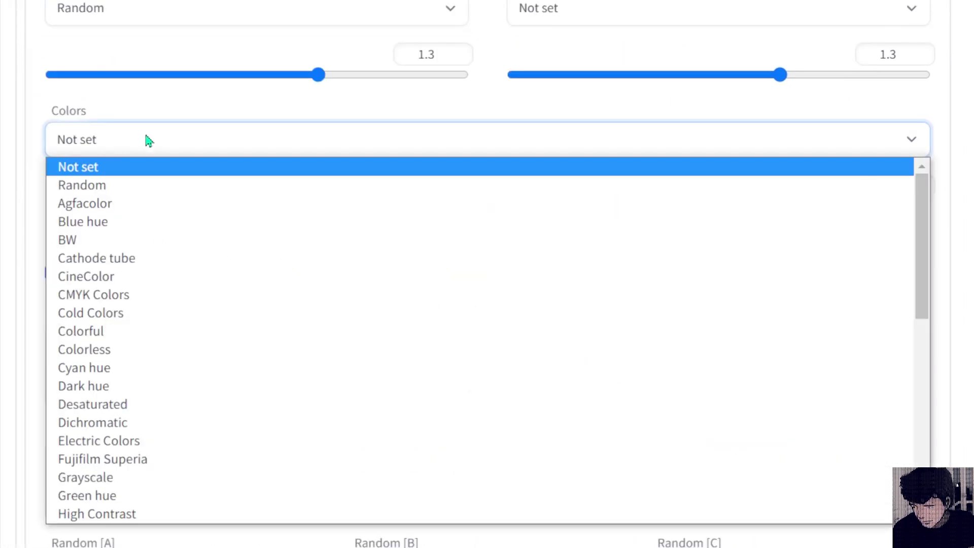
{"action": "left_click", "coordinate": [136, 191]}
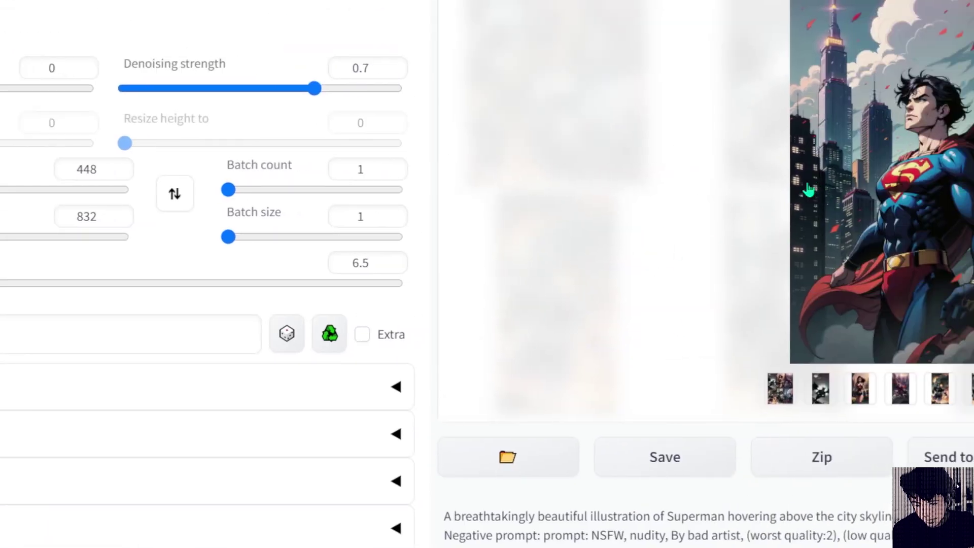
Step: Set Script to None and the batch size to 4, and start Generate forever
{"action": "scroll", "coordinate": [421, 352], "scroll_direction": "down", "scroll_amount": 5}
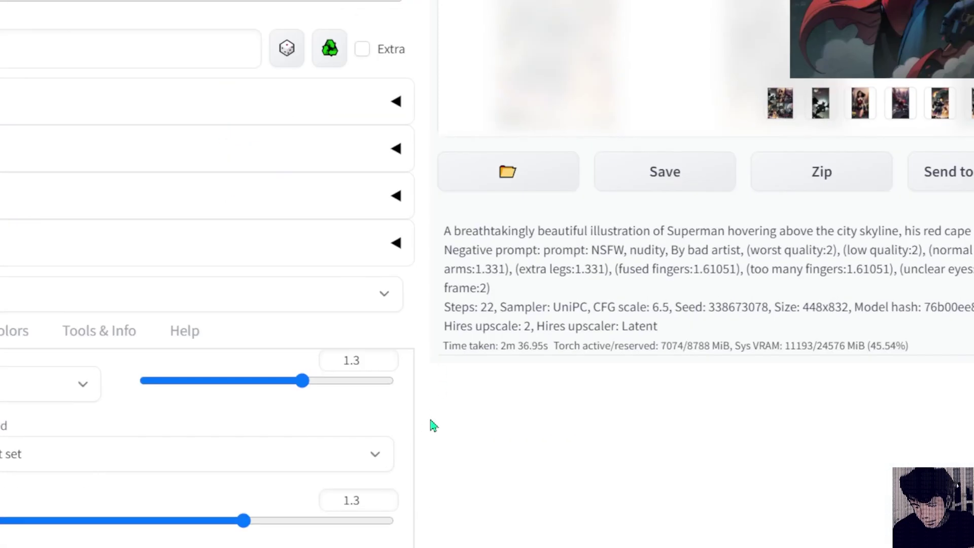
{"action": "scroll", "coordinate": [433, 424], "scroll_direction": "down", "scroll_amount": 4}
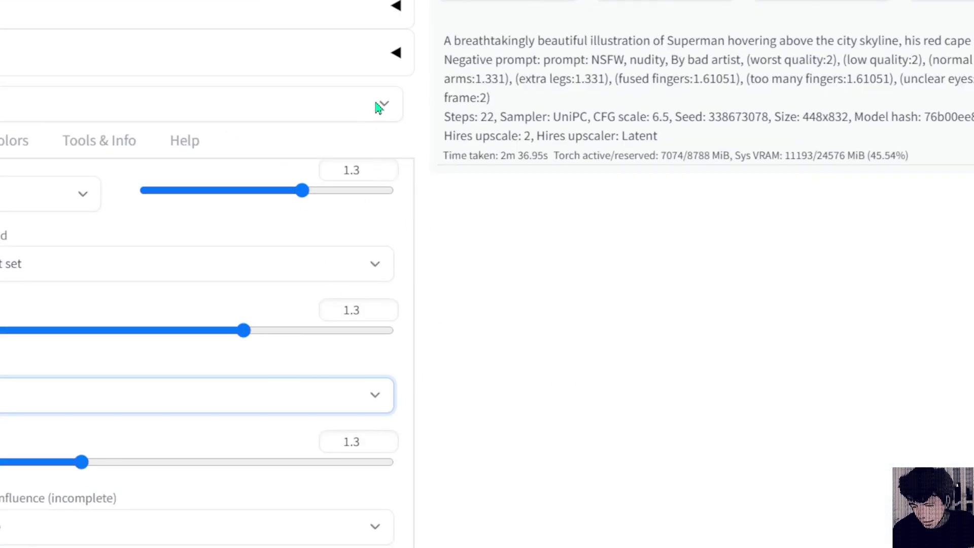
{"action": "scroll", "coordinate": [403, 285], "scroll_direction": "up", "scroll_amount": 2}
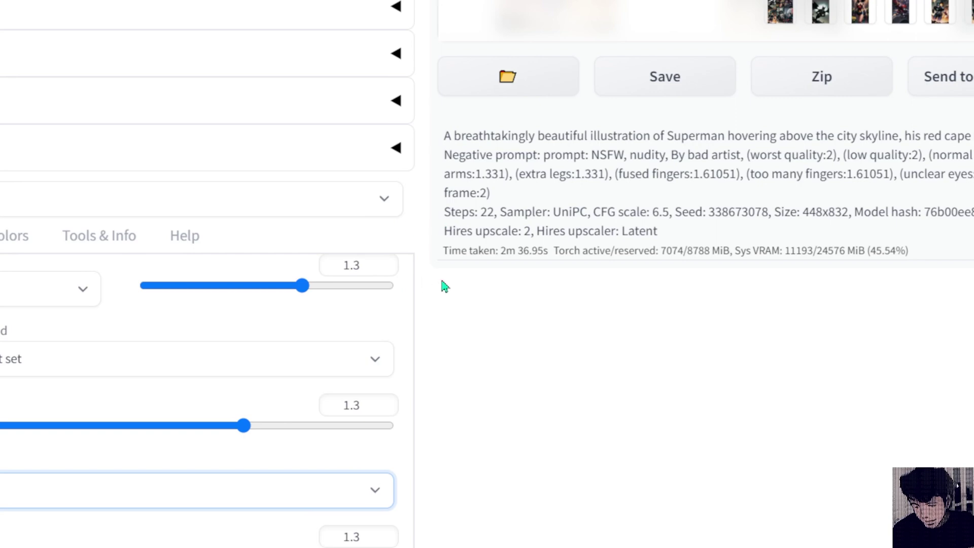
{"action": "scroll", "coordinate": [443, 284], "scroll_direction": "up", "scroll_amount": 4}
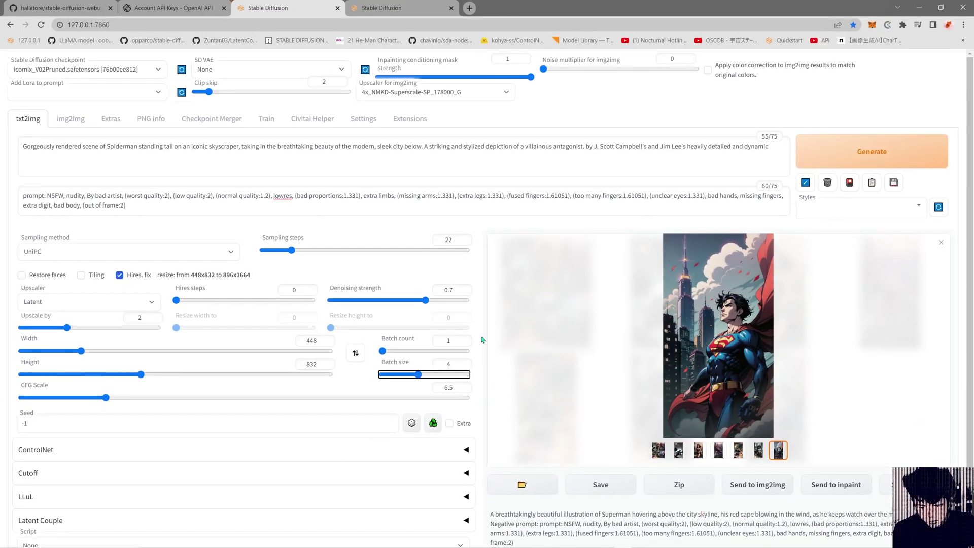
{"action": "right_click", "coordinate": [839, 154]}
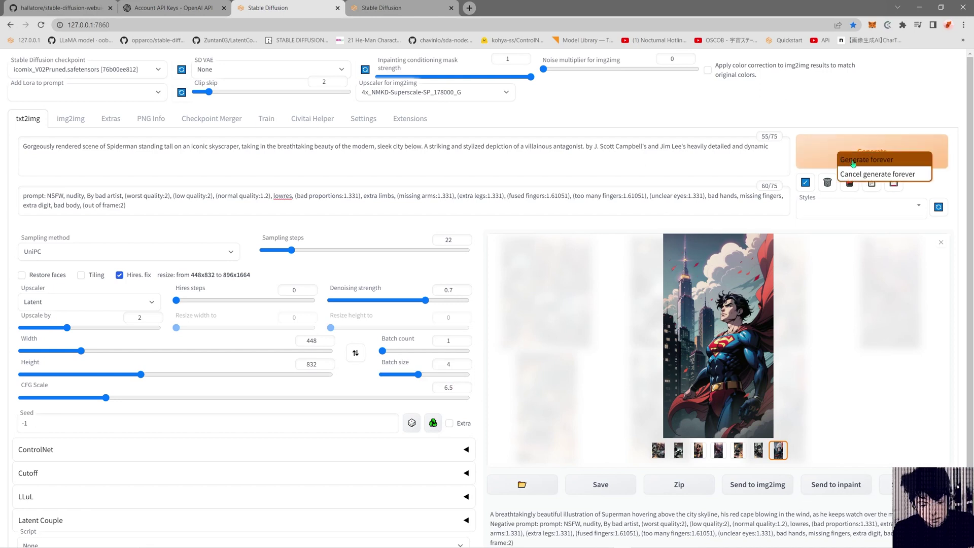
{"action": "left_click", "coordinate": [853, 161]}
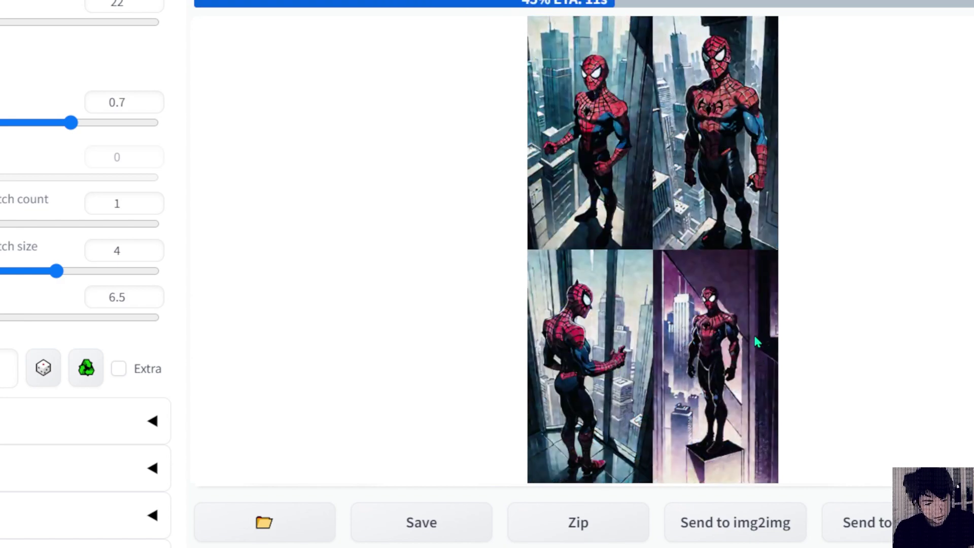
Step: Check the generation progress in the console window and the Spiderman batch preview in the web interface
{"action": "key", "text": "alt+Tab"}
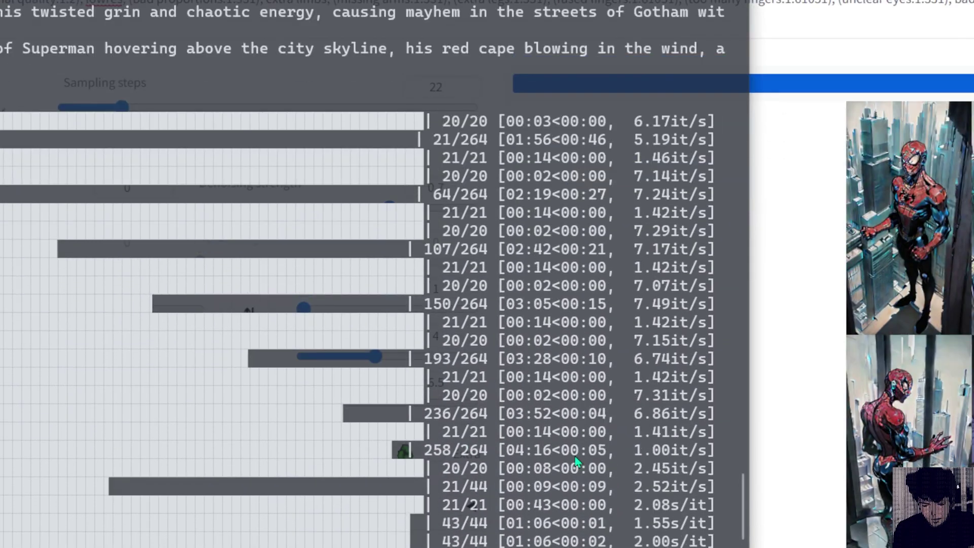
{"action": "left_click", "coordinate": [896, 84]}
{"action": "scroll", "coordinate": [561, 333], "scroll_direction": "down", "scroll_amount": 3}
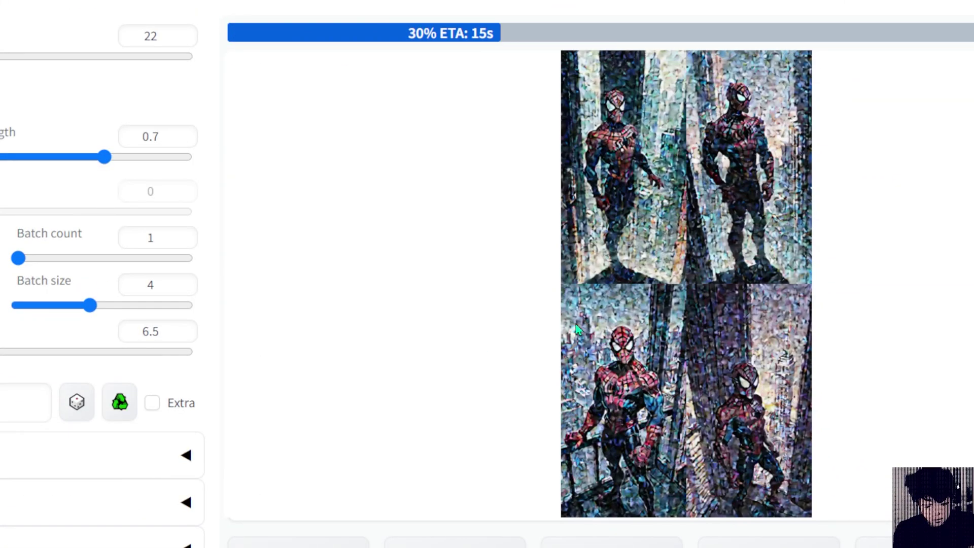
{"action": "scroll", "coordinate": [722, 323], "scroll_direction": "down", "scroll_amount": 2}
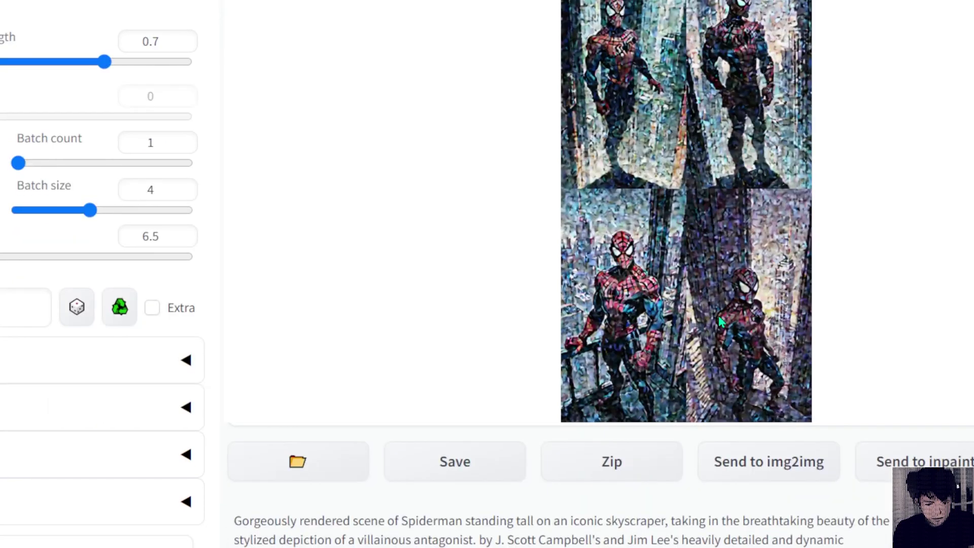
{"action": "scroll", "coordinate": [721, 322], "scroll_direction": "up", "scroll_amount": 4}
{"action": "scroll", "coordinate": [719, 320], "scroll_direction": "down", "scroll_amount": 2}
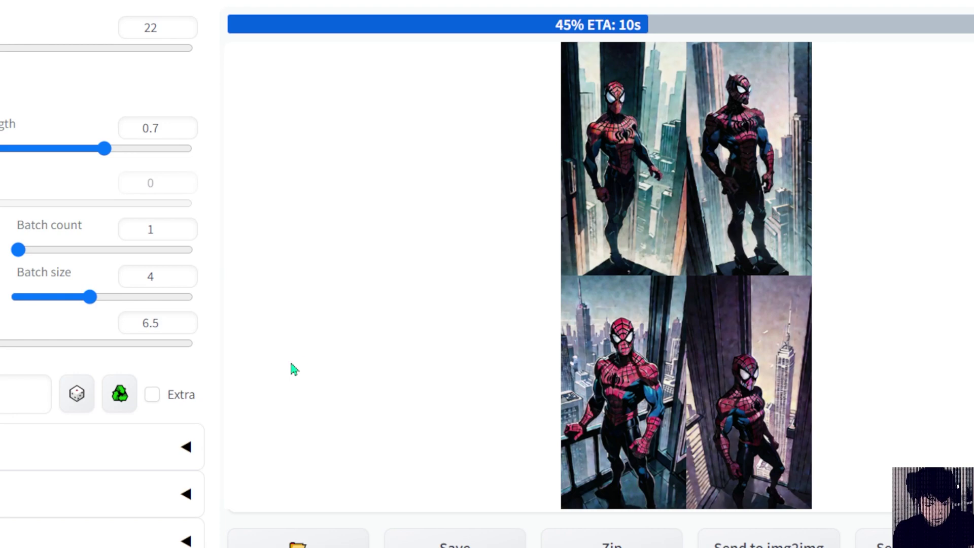
Step: Cancel Generate forever and load the ChatGPT script with the template "R - Change words in prompt"
{"action": "left_click", "coordinate": [884, 96]}
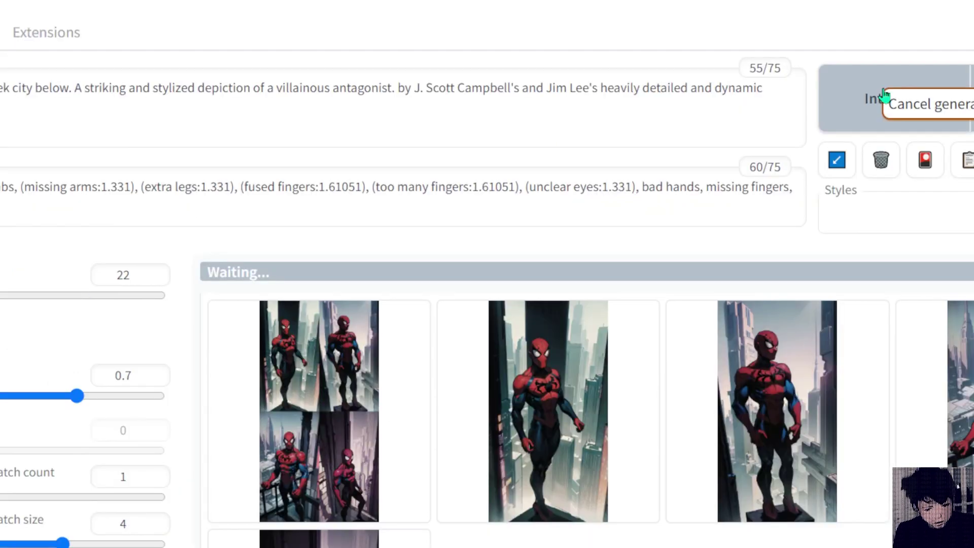
{"action": "scroll", "coordinate": [148, 472], "scroll_direction": "down", "scroll_amount": 3}
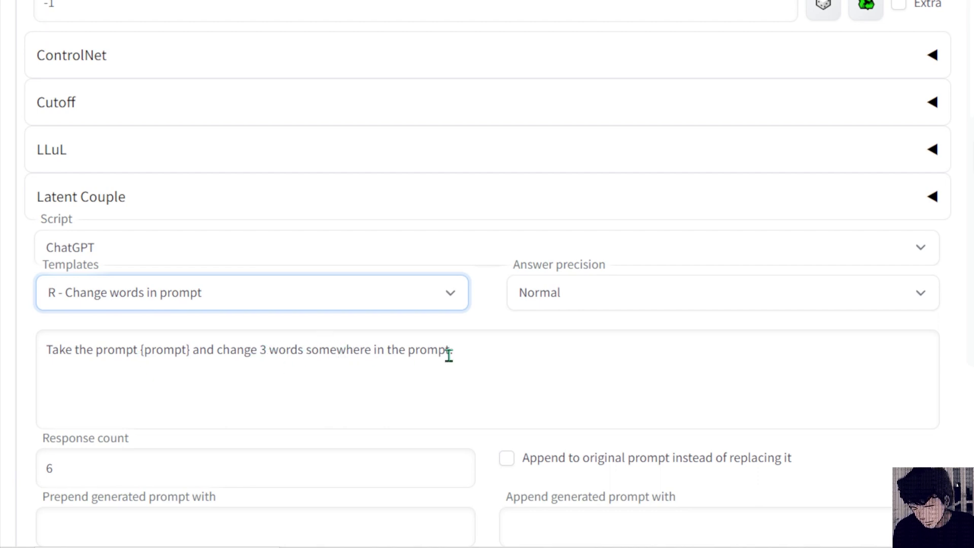
Step: Try adding "[Spiderman]" at the end of the ChatGPT template text, and remove it again
{"action": "left_click", "coordinate": [486, 352]}
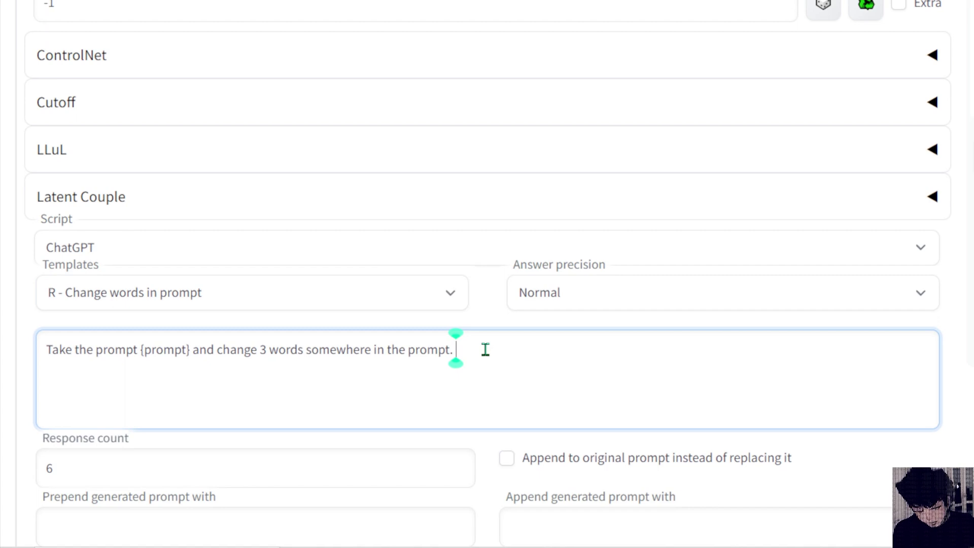
{"action": "type", "text": "{"}
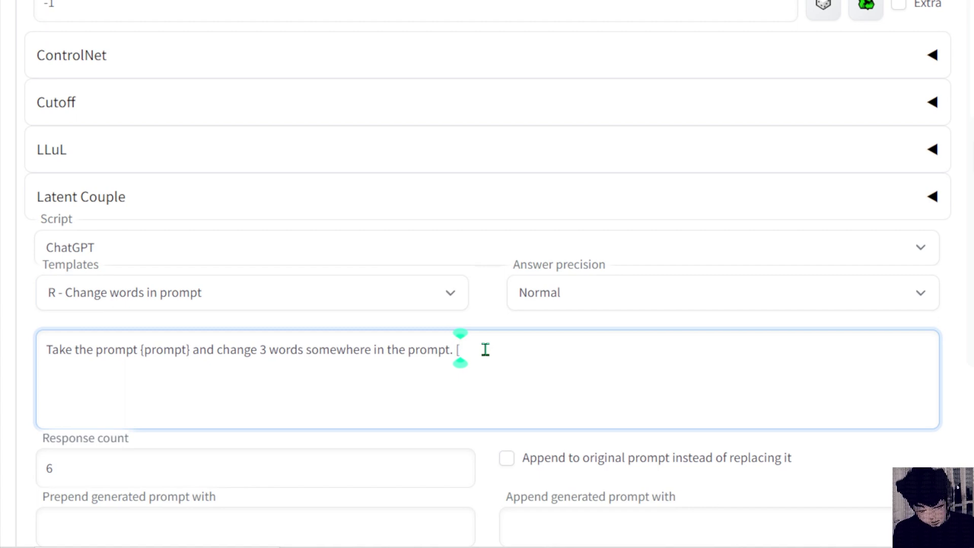
{"action": "type", "text": "]"}
{"action": "key", "text": "BackSpace"}
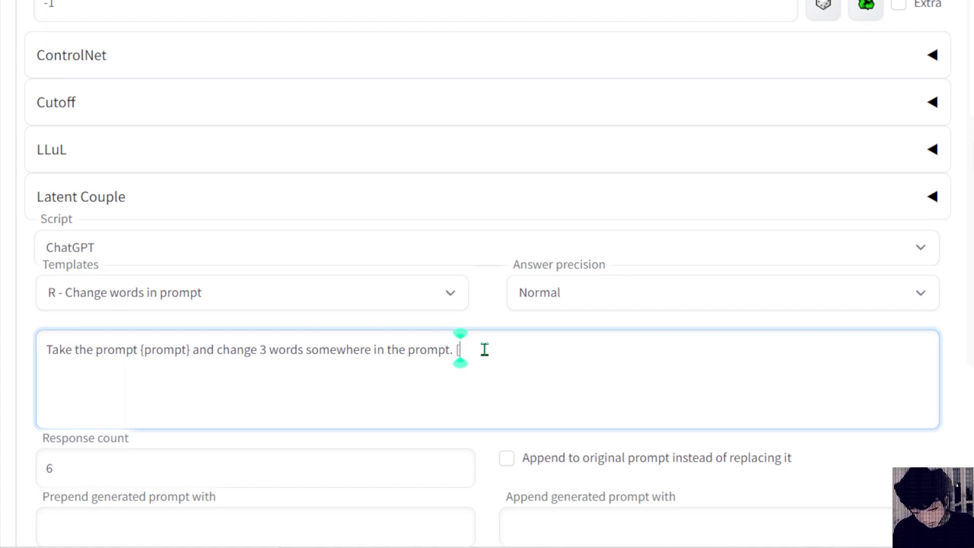
{"action": "type", "text": "]"}
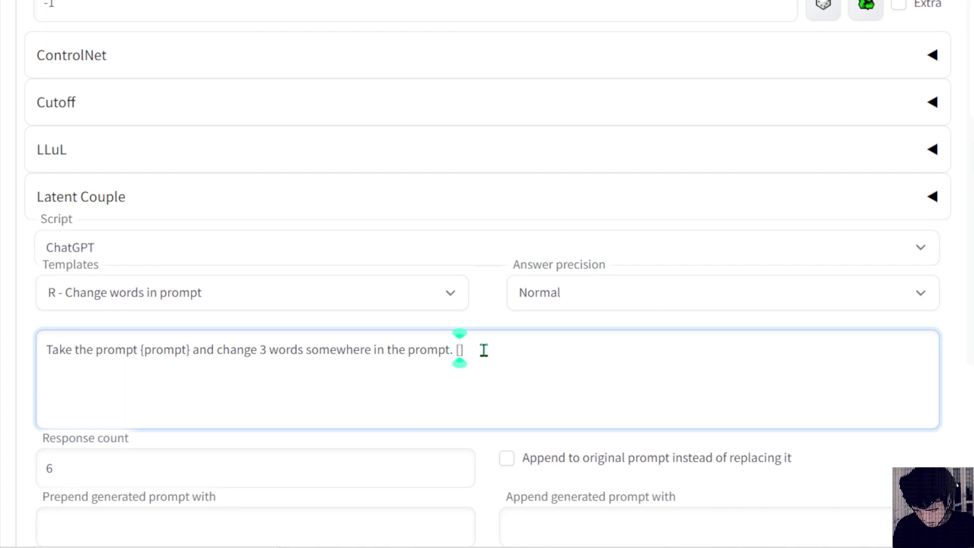
{"action": "type", "text": "Spiderma"}
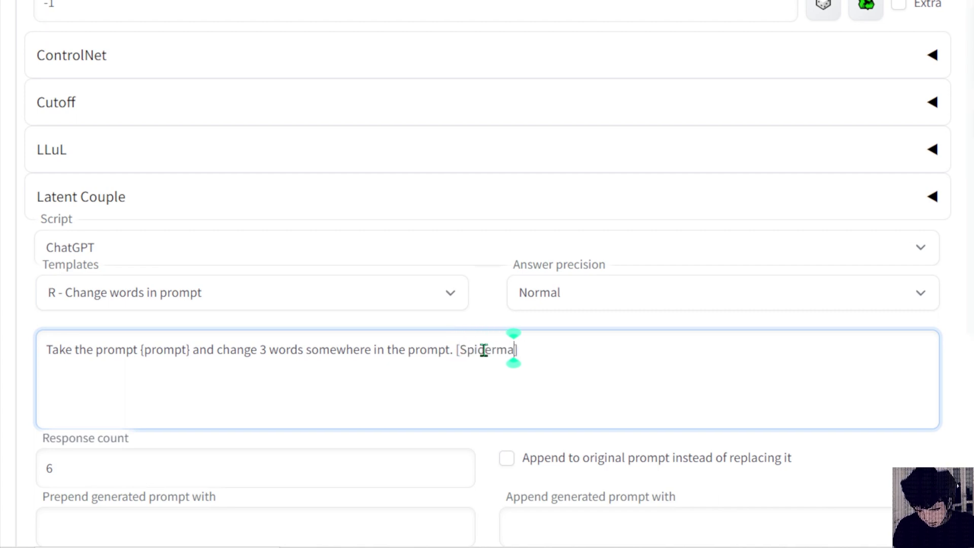
{"action": "type", "text": "n"}
{"action": "key", "text": "Right"}
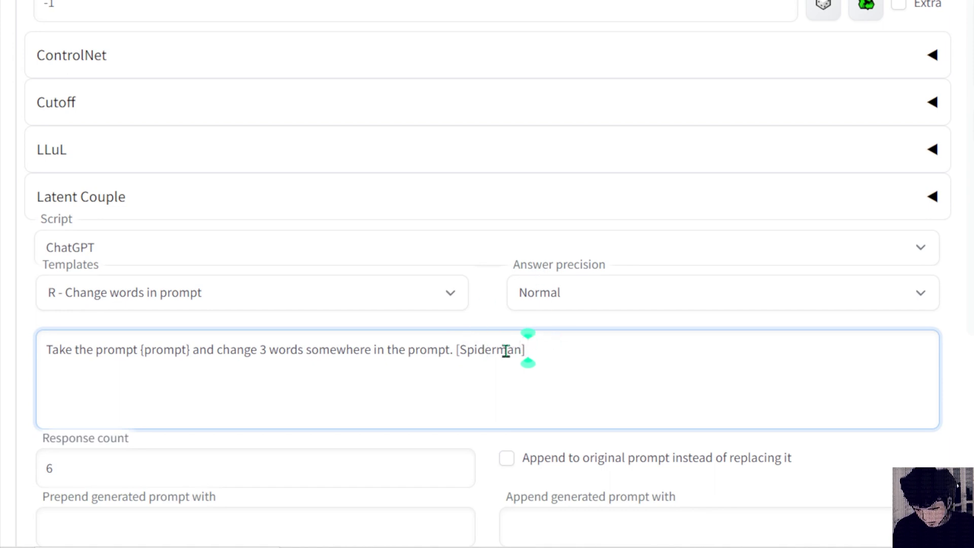
{"action": "left_click_drag", "start_coordinate": [455, 350], "coordinate": [550, 346]}
{"action": "key", "text": "BackSpace"}
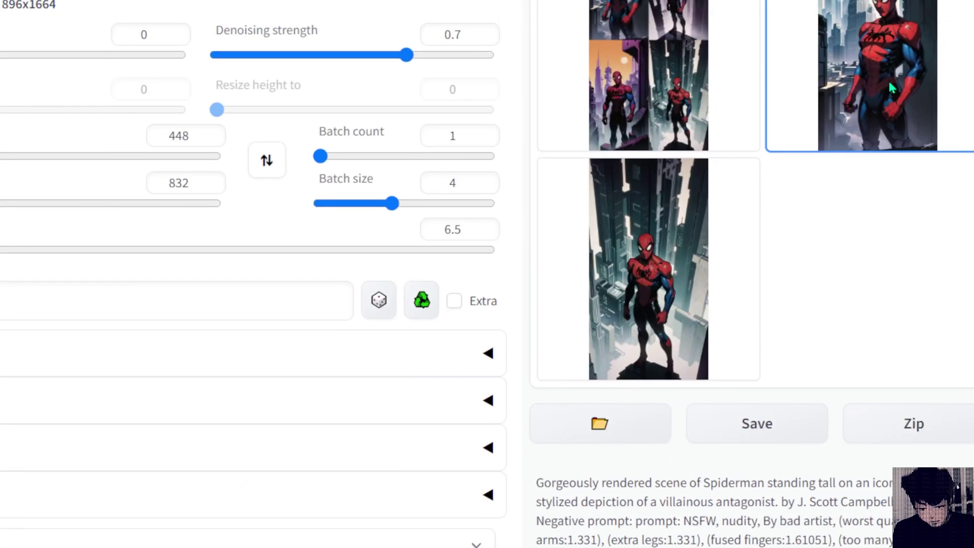
Step: View the four individual Spiderman images one by one and set the batch size to 1
{"action": "left_click", "coordinate": [891, 88]}
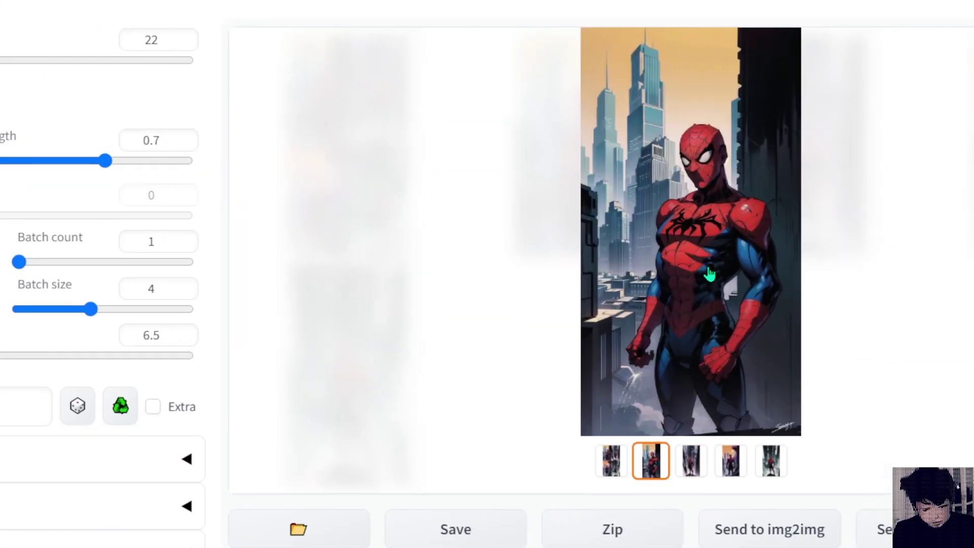
{"action": "left_click", "coordinate": [695, 457]}
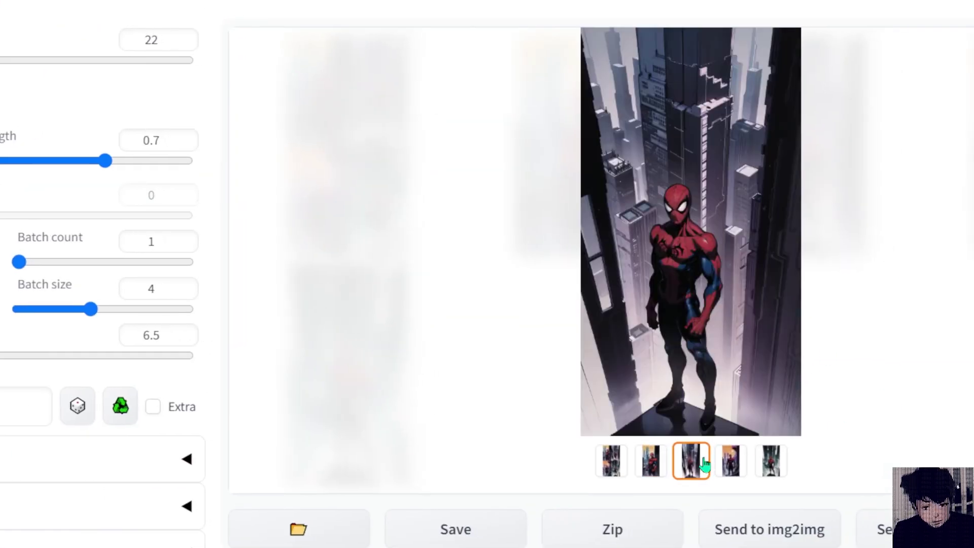
{"action": "left_click", "coordinate": [731, 459]}
{"action": "left_click", "coordinate": [773, 463]}
{"action": "mouse_move", "coordinate": [91, 308]}
{"action": "left_mouse_down"}
{"action": "mouse_move", "coordinate": [26, 307]}
{"action": "mouse_move", "coordinate": [37, 318]}
{"action": "mouse_move", "coordinate": [73, 307]}
{"action": "left_mouse_up"}
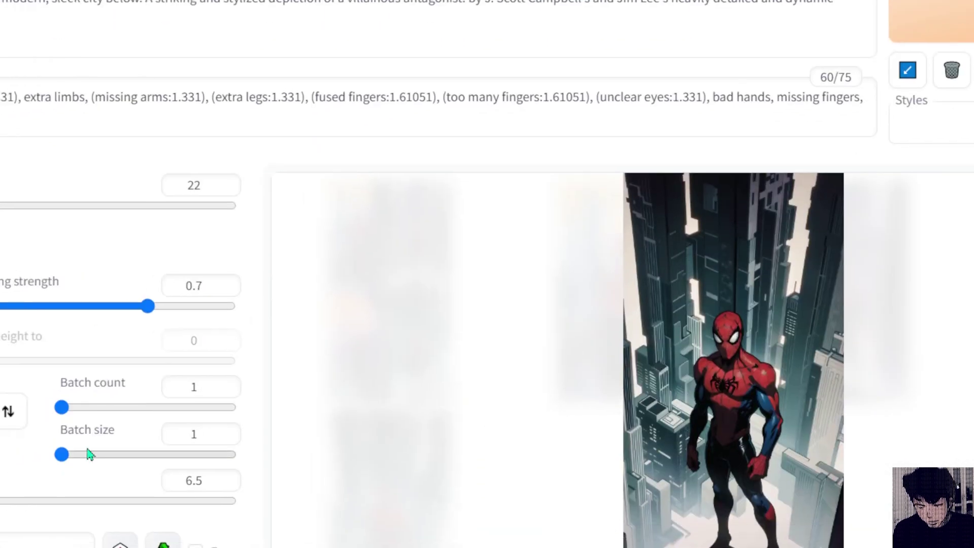
Step: Set the batch size to 4 and start Generate forever
{"action": "left_click_drag", "start_coordinate": [88, 453], "coordinate": [128, 463]}
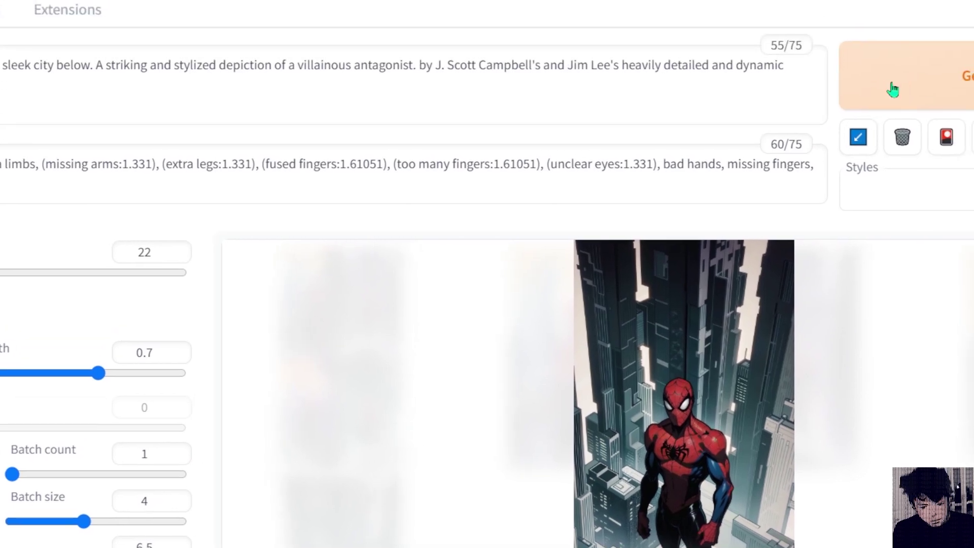
{"action": "right_click", "coordinate": [942, 22]}
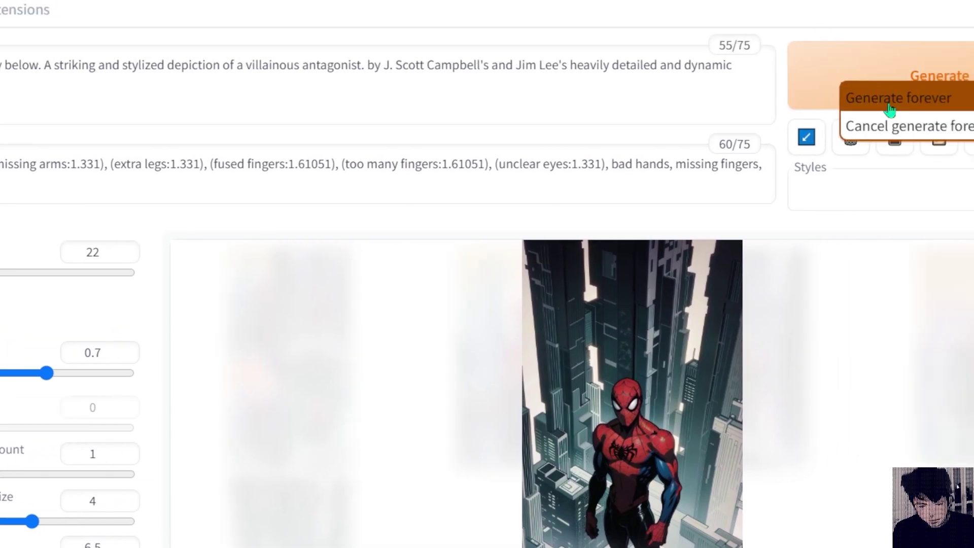
{"action": "left_click", "coordinate": [889, 106]}
{"action": "scroll", "coordinate": [781, 376], "scroll_direction": "down", "scroll_amount": 5}
{"action": "scroll", "coordinate": [780, 372], "scroll_direction": "up", "scroll_amount": 4}
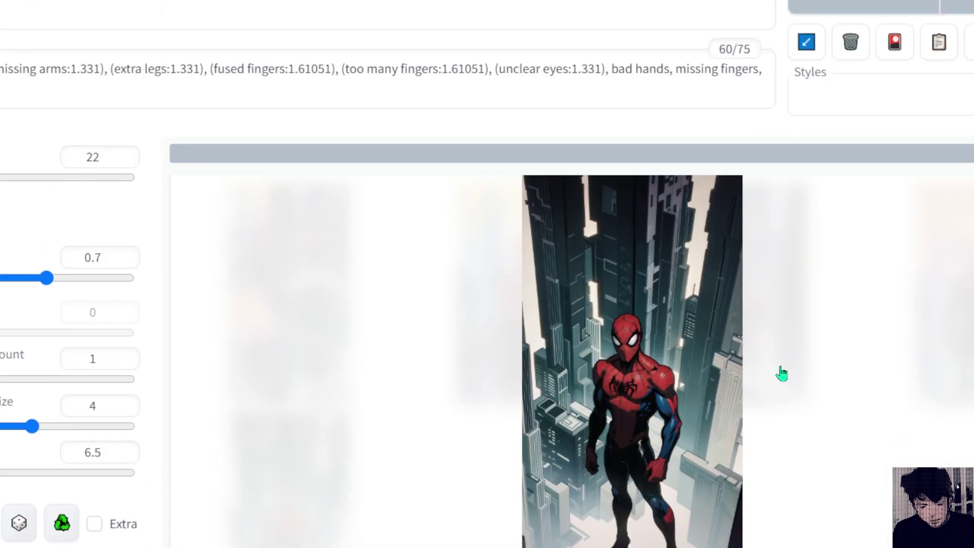
Step: Review the previous batch's Spiderman images again through the output gallery while the new batch starts
{"action": "scroll", "coordinate": [781, 374], "scroll_direction": "down", "scroll_amount": 3}
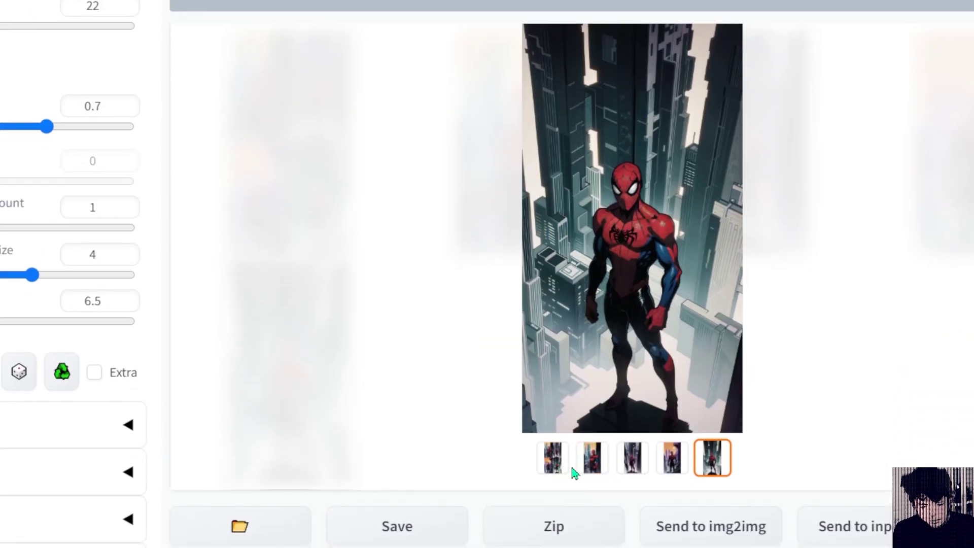
{"action": "left_click", "coordinate": [558, 464]}
{"action": "left_click", "coordinate": [590, 467]}
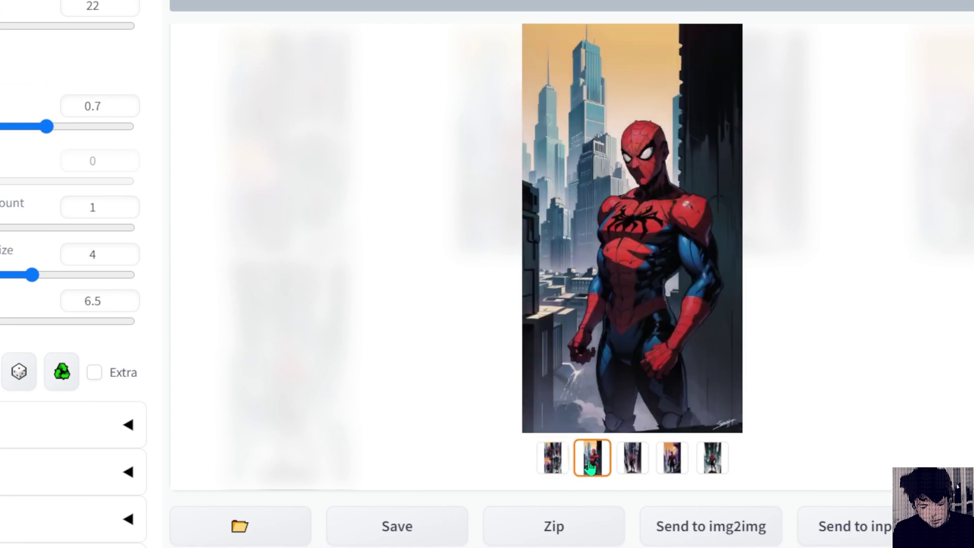
{"action": "left_click", "coordinate": [627, 460]}
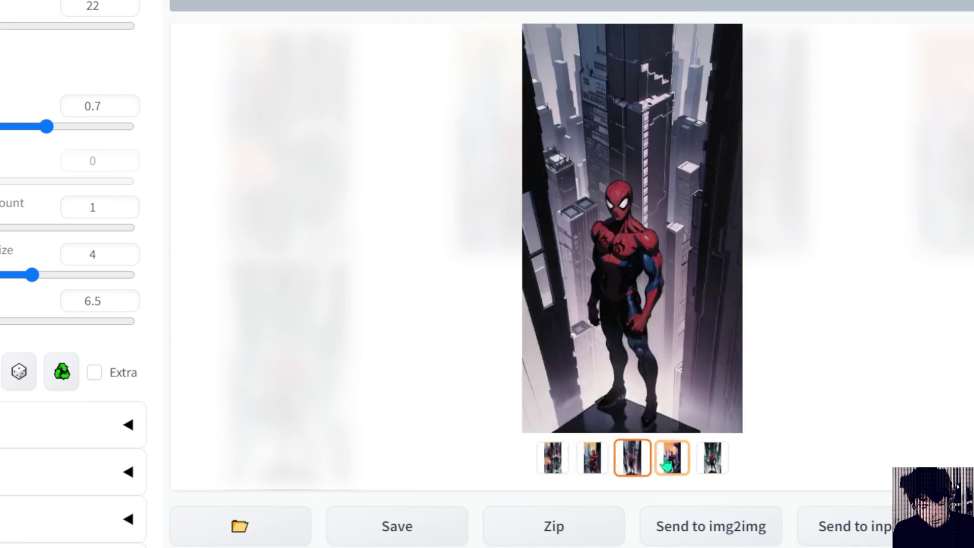
{"action": "left_click", "coordinate": [667, 462]}
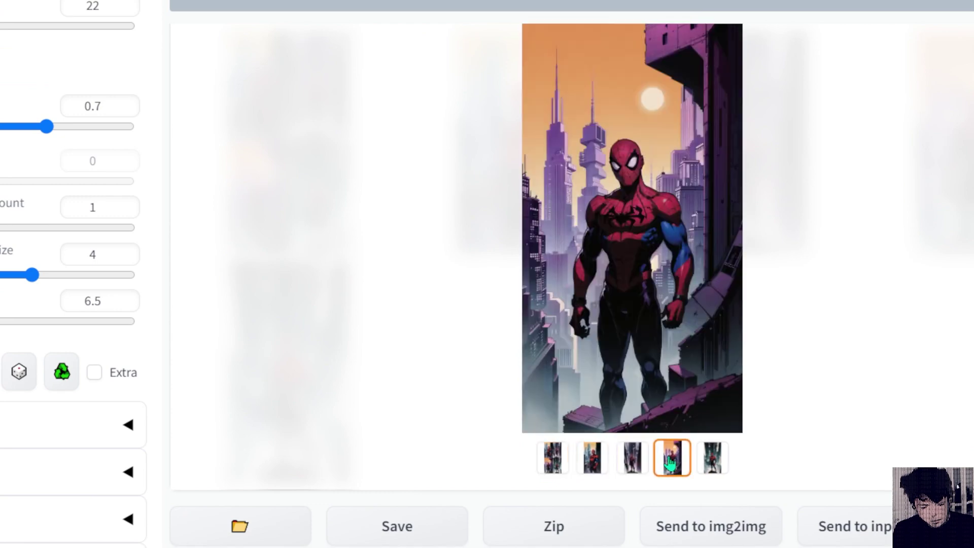
{"action": "left_click", "coordinate": [714, 463]}
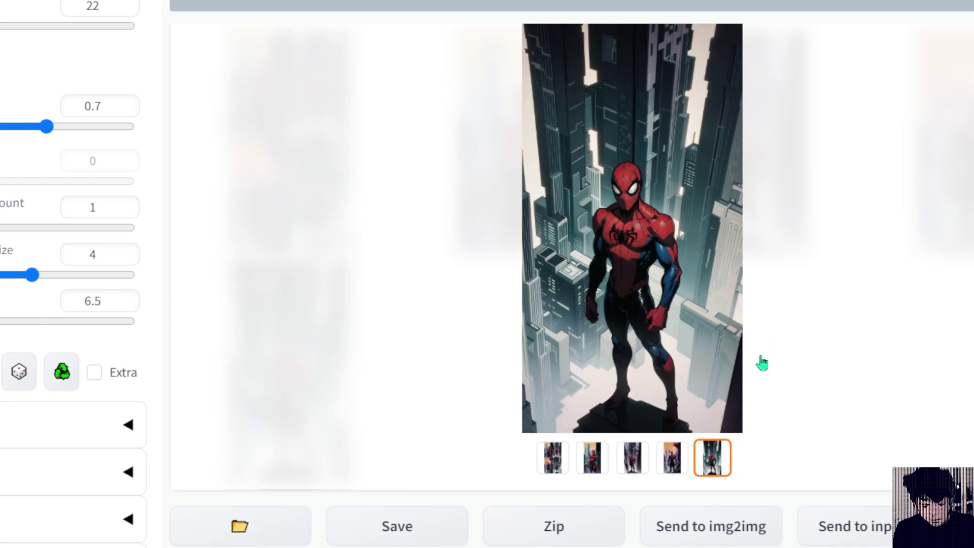
{"action": "scroll", "coordinate": [761, 362], "scroll_direction": "up", "scroll_amount": 2}
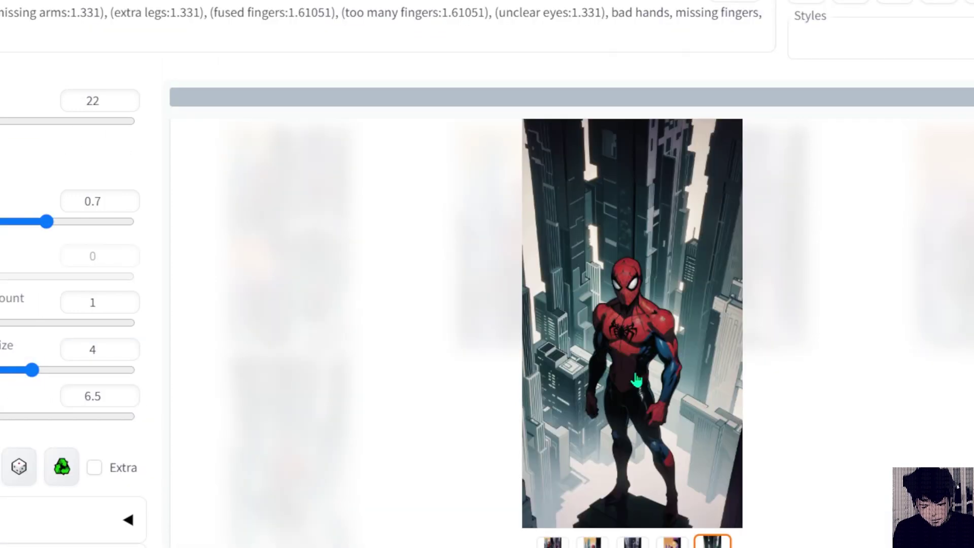
{"action": "scroll", "coordinate": [506, 479], "scroll_direction": "down", "scroll_amount": 2}
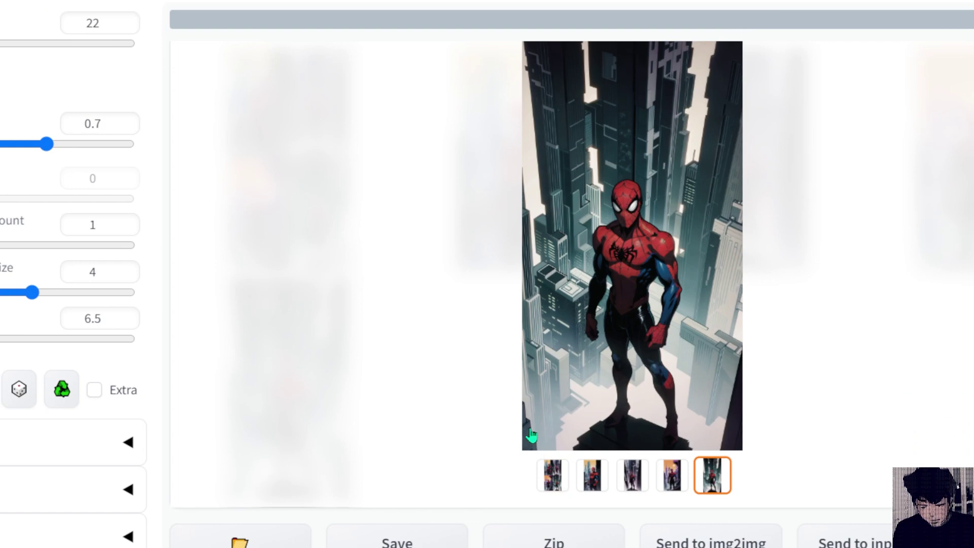
Step: Check the running batch of four Spiderman images and cancel Generate forever
{"action": "key", "text": "ctrl+Return"}
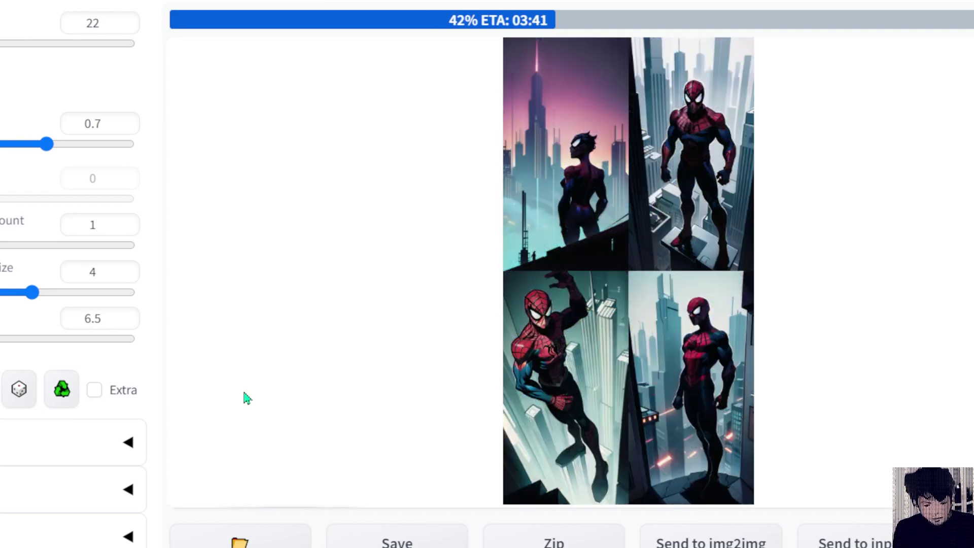
{"action": "scroll", "coordinate": [247, 398], "scroll_direction": "up", "scroll_amount": 5}
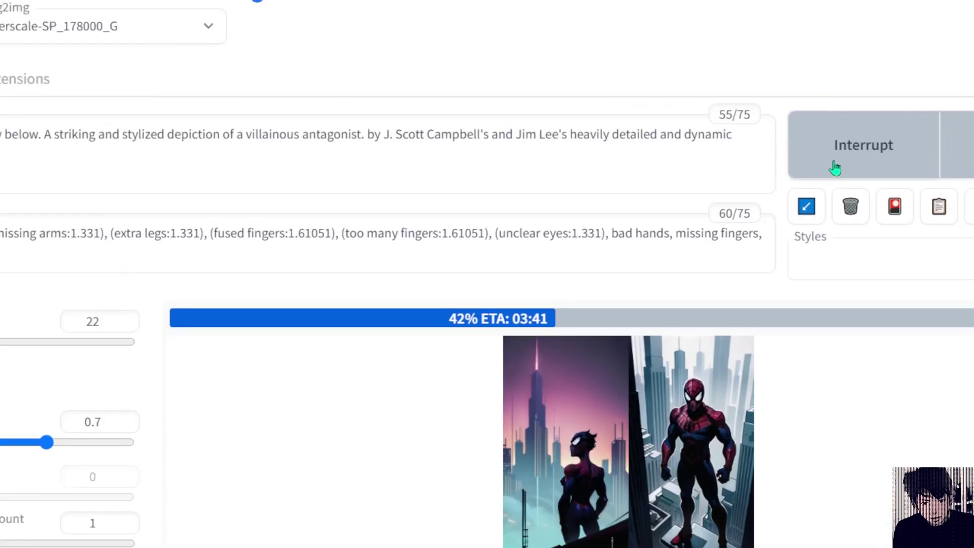
{"action": "scroll", "coordinate": [832, 421], "scroll_direction": "down", "scroll_amount": 2}
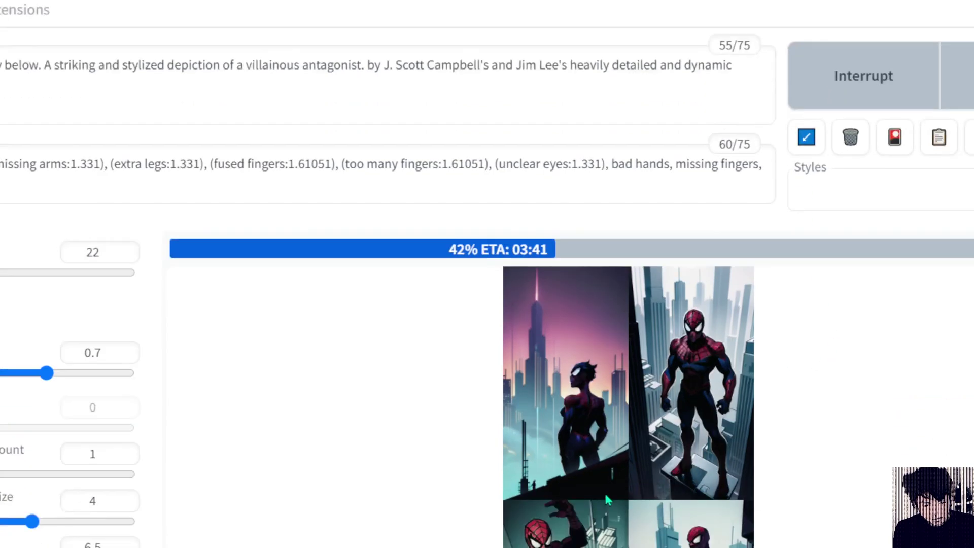
{"action": "scroll", "coordinate": [818, 91], "scroll_direction": "up", "scroll_amount": 1}
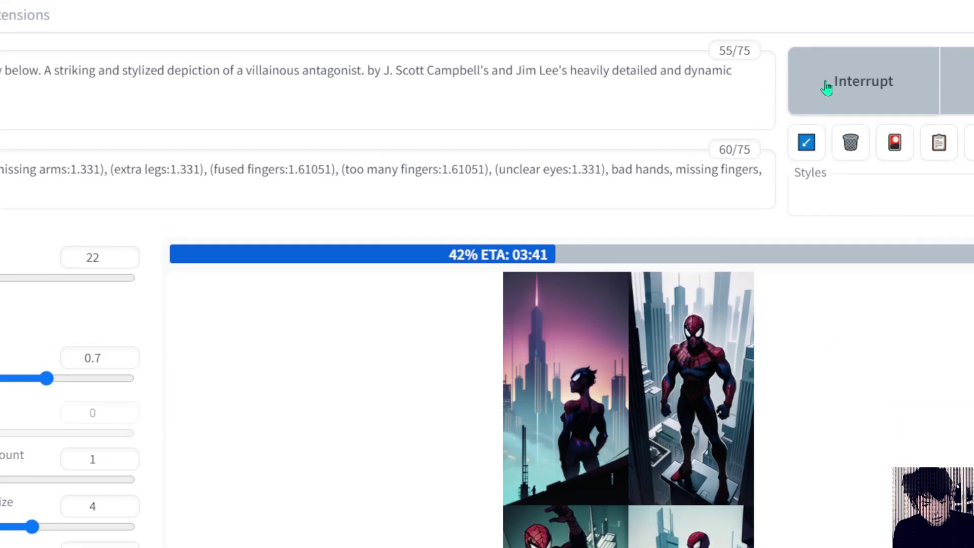
{"action": "right_click", "coordinate": [827, 87]}
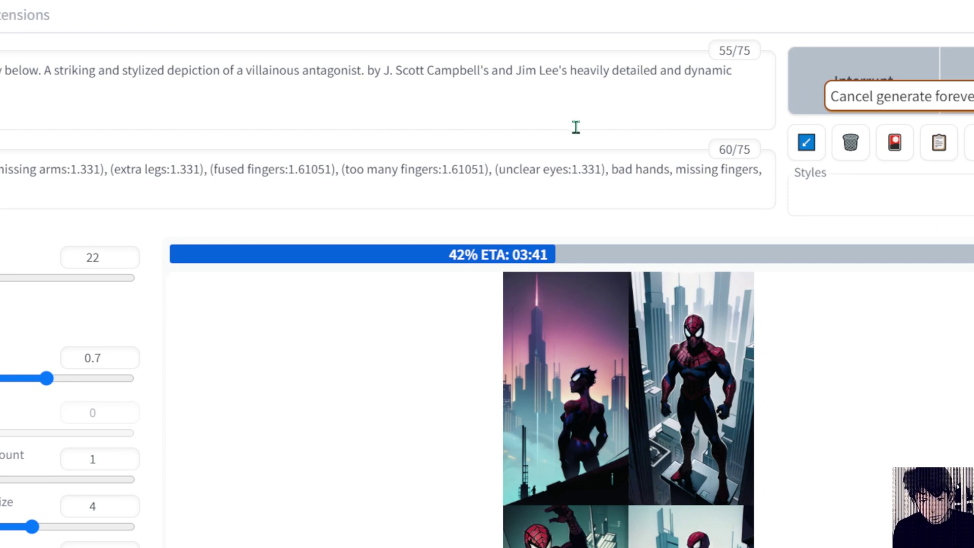
{"action": "scroll", "coordinate": [652, 453], "scroll_direction": "down", "scroll_amount": 5}
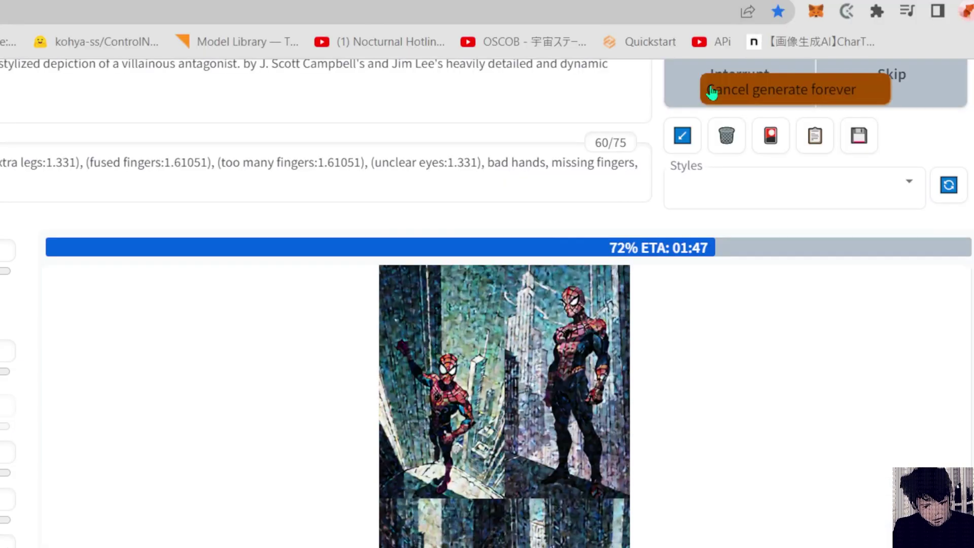
{"action": "left_click", "coordinate": [711, 93]}
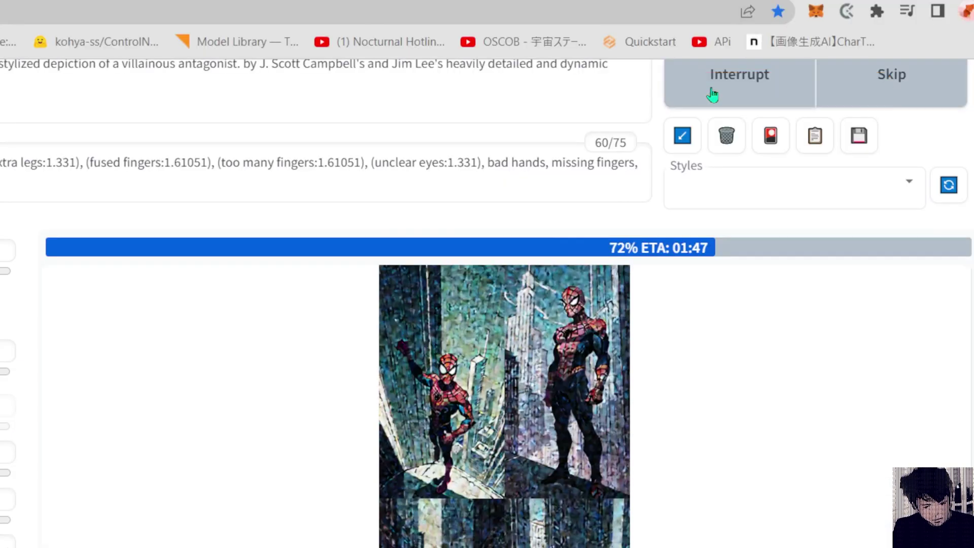
Step: Choose the template "R - Improve prompt" in the ChatGPT script
{"action": "scroll", "coordinate": [289, 489], "scroll_direction": "down", "scroll_amount": 2}
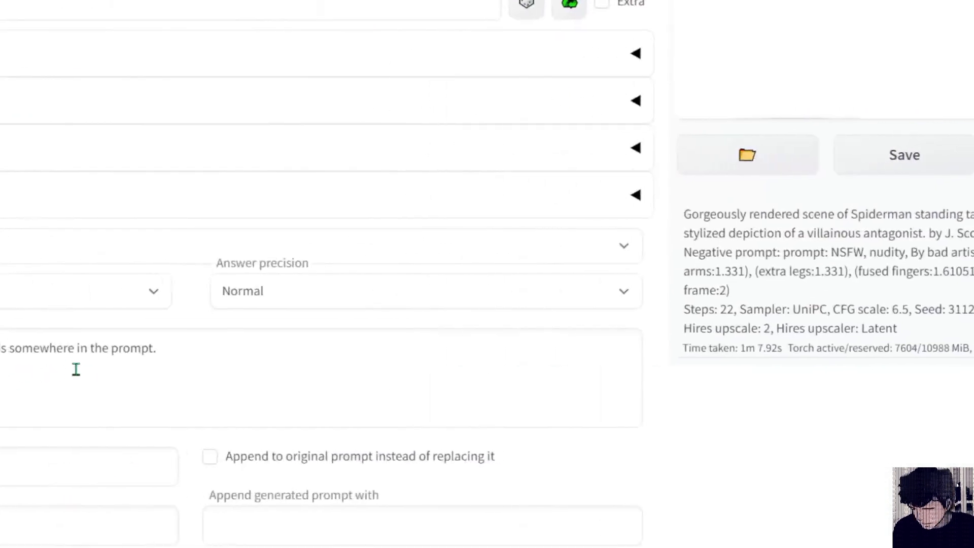
{"action": "left_click", "coordinate": [82, 298]}
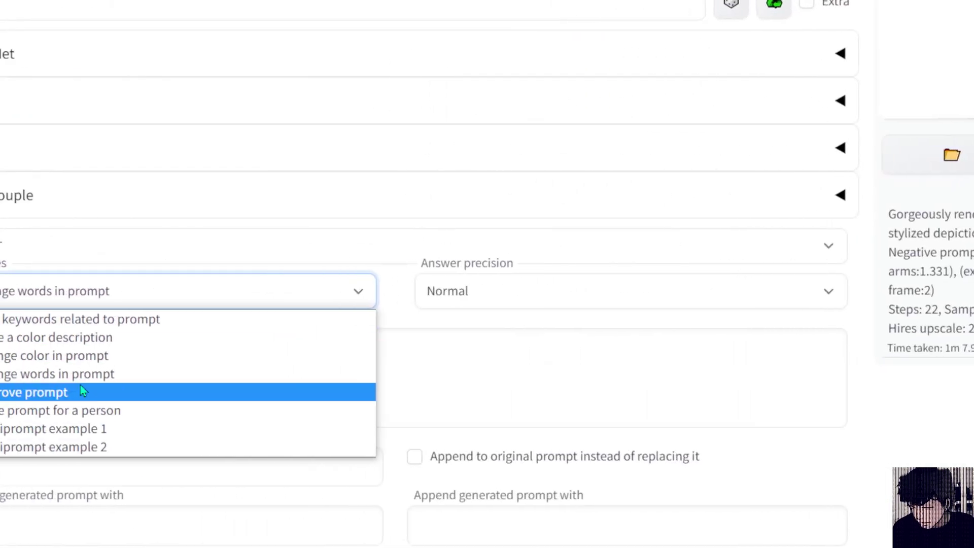
{"action": "left_click", "coordinate": [103, 399]}
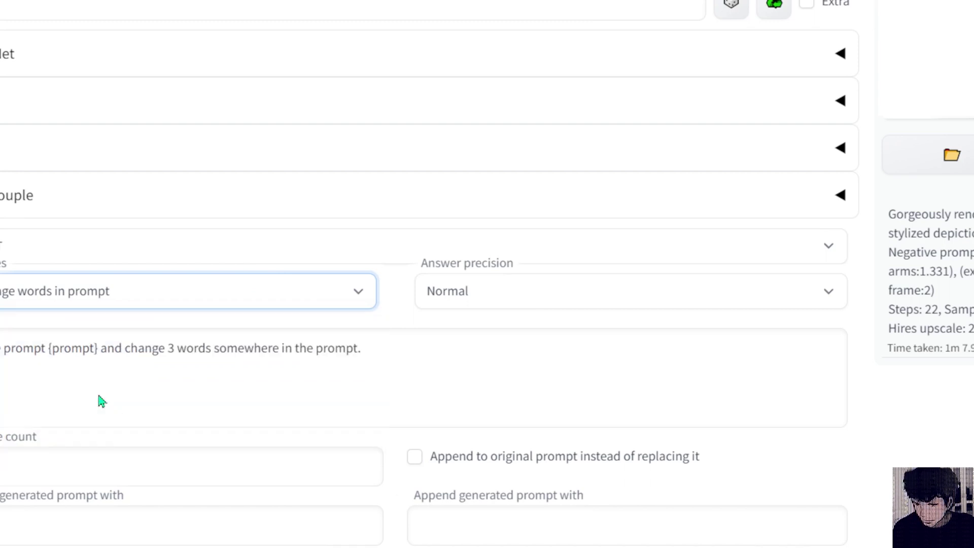
Step: Rewrite the template instruction after "{prompt} and" as "change the superhero instead of Spiderman make Batman, Deadpool, Wonder woman, Thor,"
{"action": "left_click_drag", "start_coordinate": [127, 348], "coordinate": [188, 348]}
{"action": "type", "text": "change the su"}
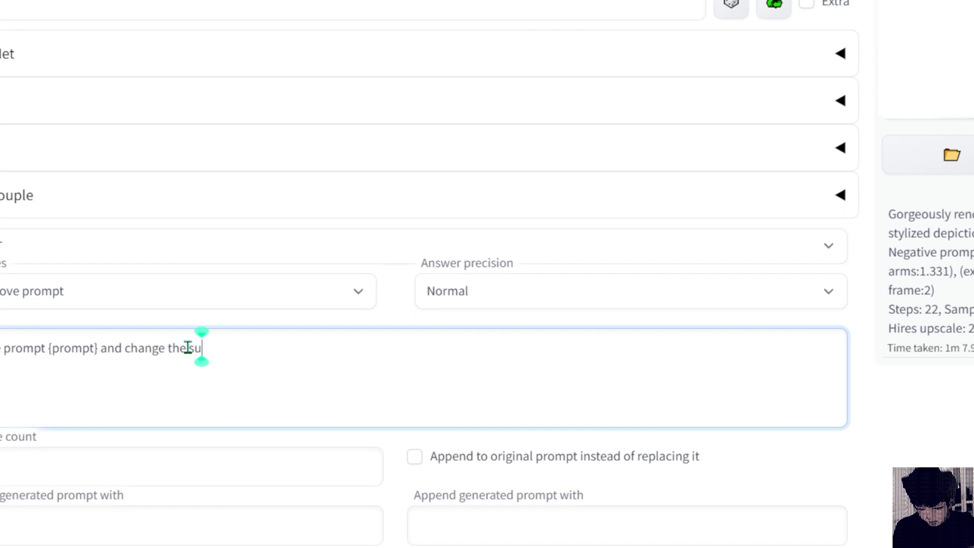
{"action": "type", "text": "perhero for"}
{"action": "key", "text": "BackSpace"}
{"action": "key", "text": "BackSpace"}
{"action": "key", "text": "BackSpace"}
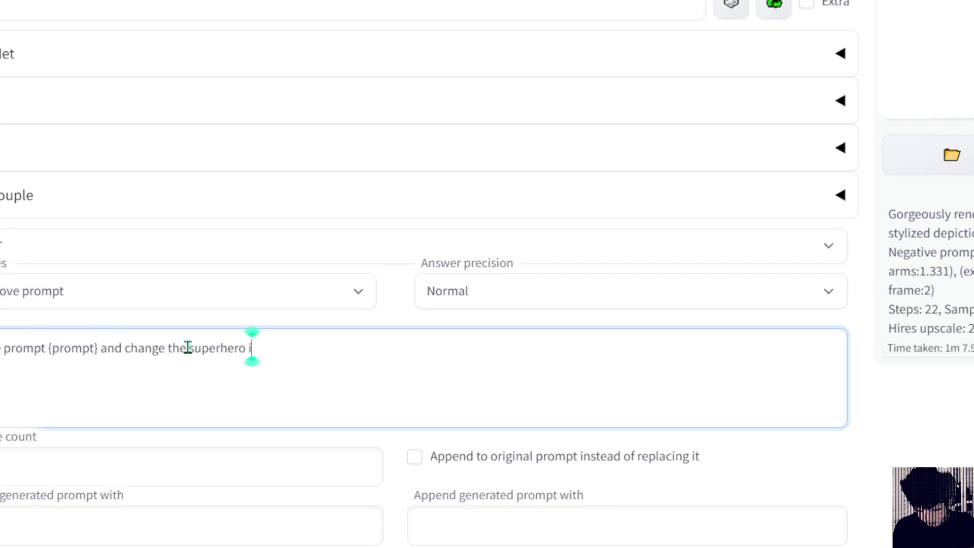
{"action": "type", "text": "instead of Spiderman make Batman, Deadpool,"}
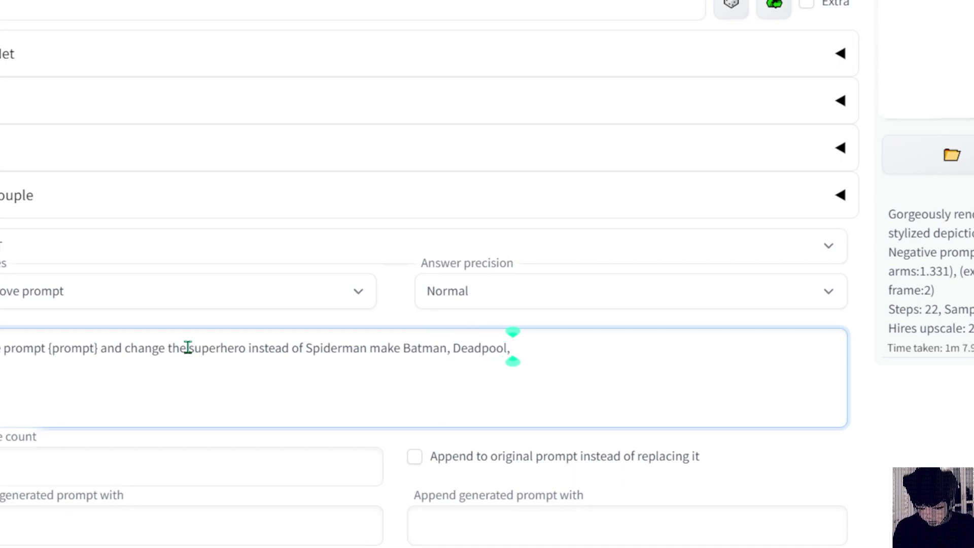
{"action": "type", "text": ", Wonder woman, Th"}
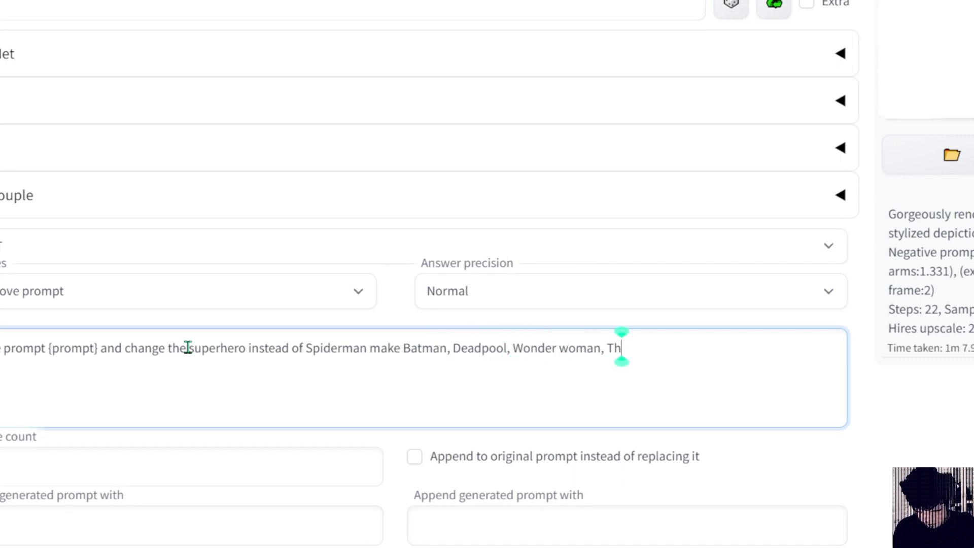
{"action": "type", "text": "or, Gambit"}
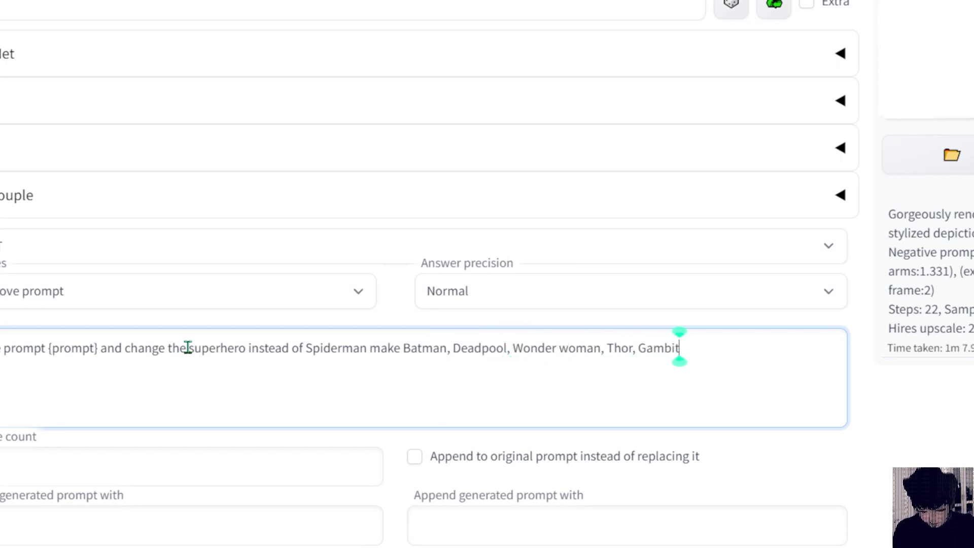
{"action": "type", "text": ", Scott from the Xmen"}
{"action": "key", "text": "ctrl+BackSpace"}
{"action": "key", "text": "ctrl+BackSpace"}
{"action": "key", "text": "ctrl+BackSpace"}
{"action": "key", "text": "ctrl+BackSpace"}
{"action": "key", "text": "ctrl+BackSpace"}
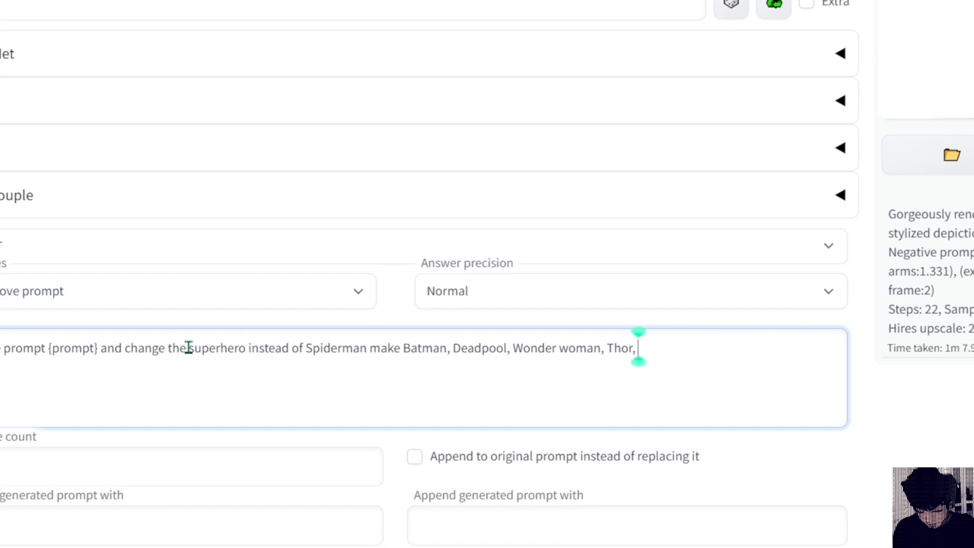
Step: Extend the superhero list in the template text with "the X-men, Storm, Supeman ect.."
{"action": "type", "text": "the Xmen"}
{"action": "key", "text": "BackSpace"}
{"action": "key", "text": "BackSpace"}
{"action": "key", "text": "BackSpace"}
{"action": "type", "text": "-men,"}
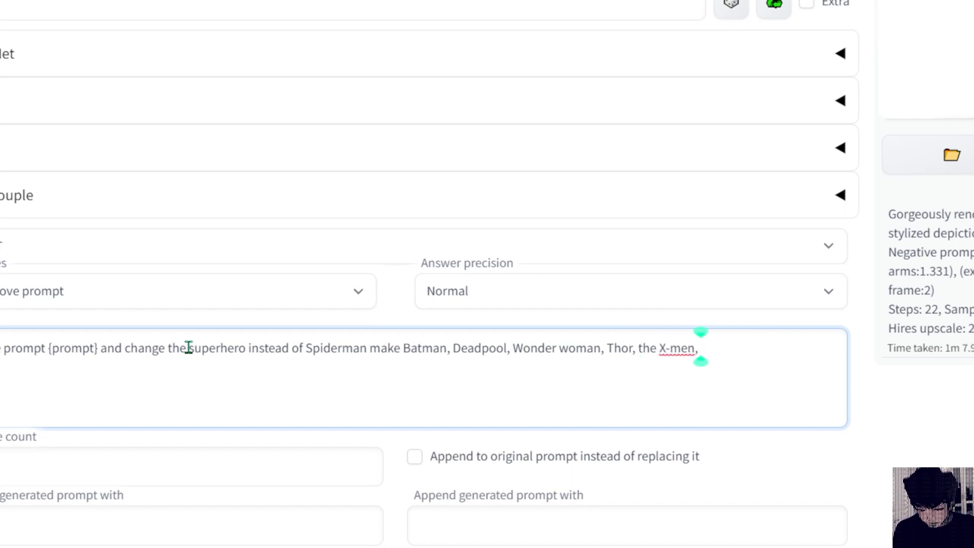
{"action": "type", "text": " Gen-13,"}
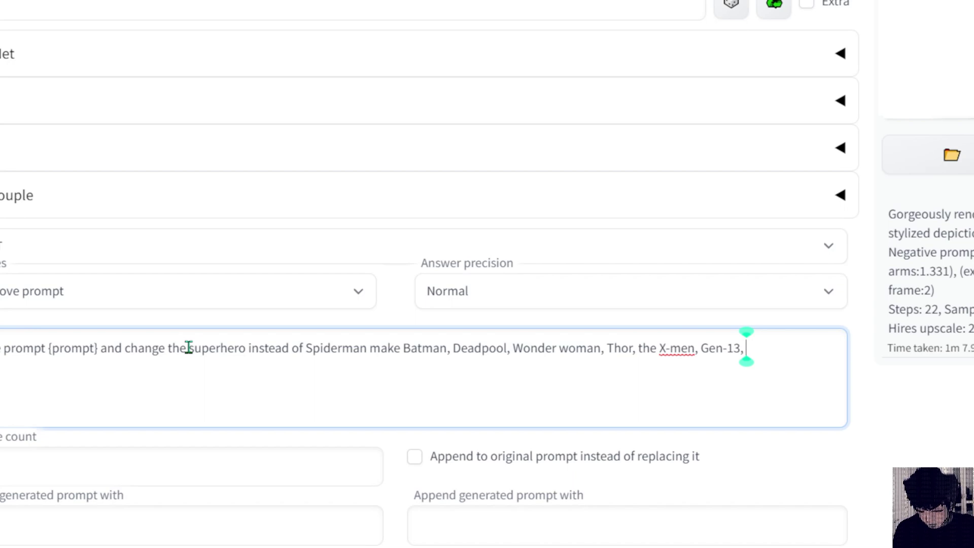
{"action": "key", "text": "BackSpace"}
{"action": "key", "text": "BackSpace"}
{"action": "key", "text": "BackSpace"}
{"action": "key", "text": "BackSpace"}
{"action": "key", "text": "BackSpace"}
{"action": "key", "text": "BackSpace"}
{"action": "key", "text": "BackSpace"}
{"action": "key", "text": "BackSpace"}
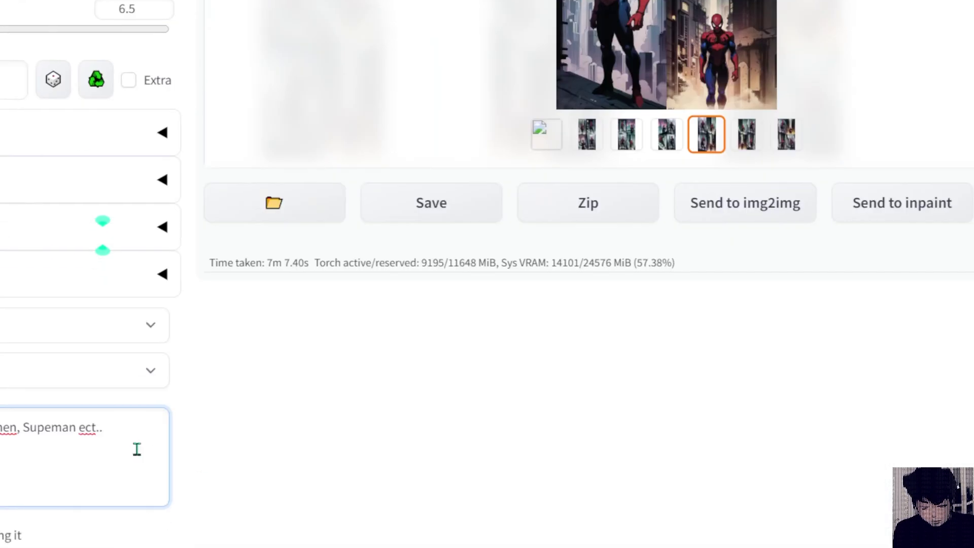
{"action": "left_click", "coordinate": [94, 431]}
{"action": "type", "text": "Storm, Supeman ect.."}
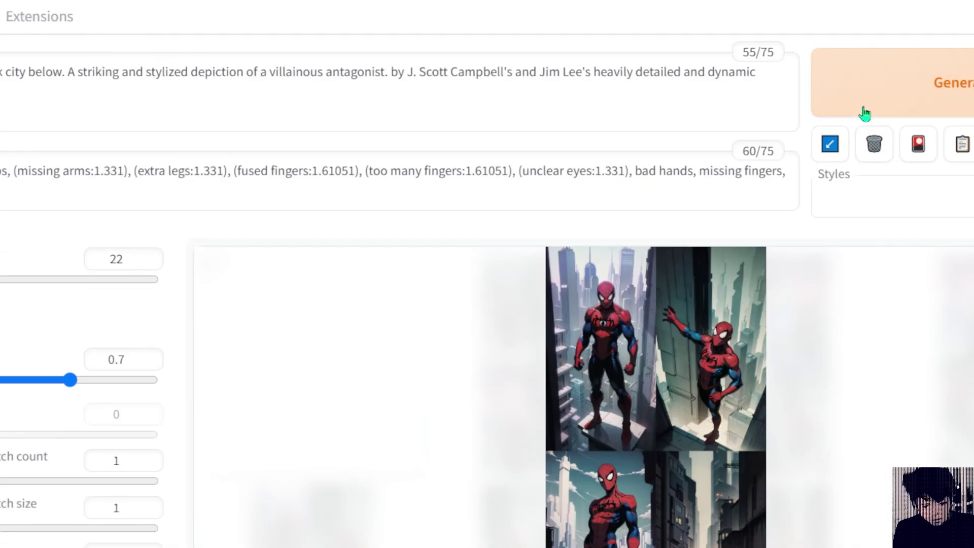
Step: Start Generate forever with batch size 1 and the superhero-swapping template, and look over the generated images
{"action": "right_click", "coordinate": [862, 96]}
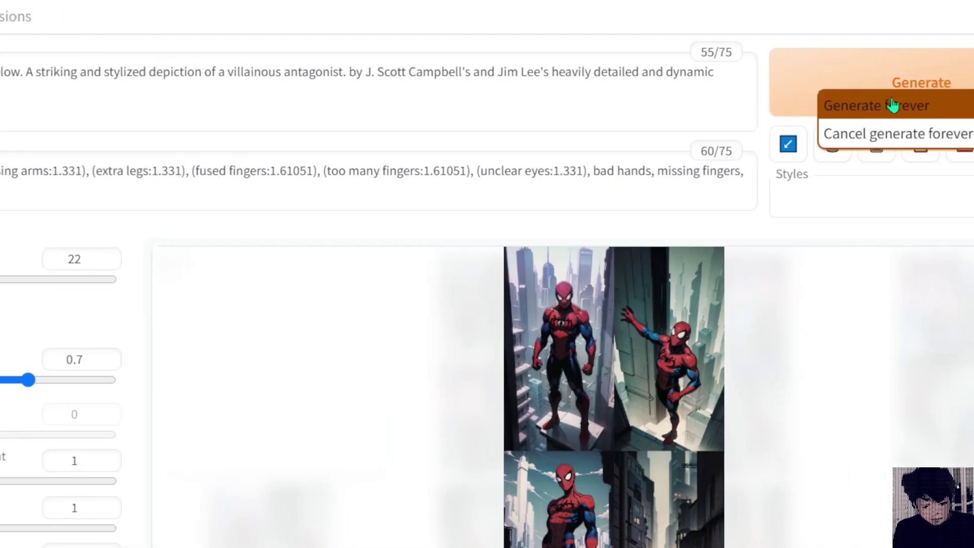
{"action": "left_click", "coordinate": [932, 102]}
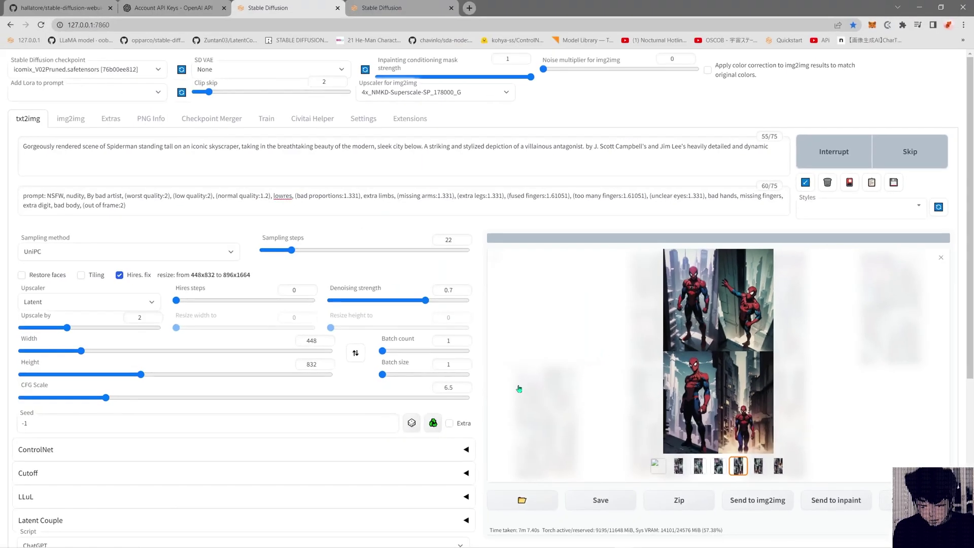
{"action": "scroll", "coordinate": [212, 438], "scroll_direction": "down", "scroll_amount": 4}
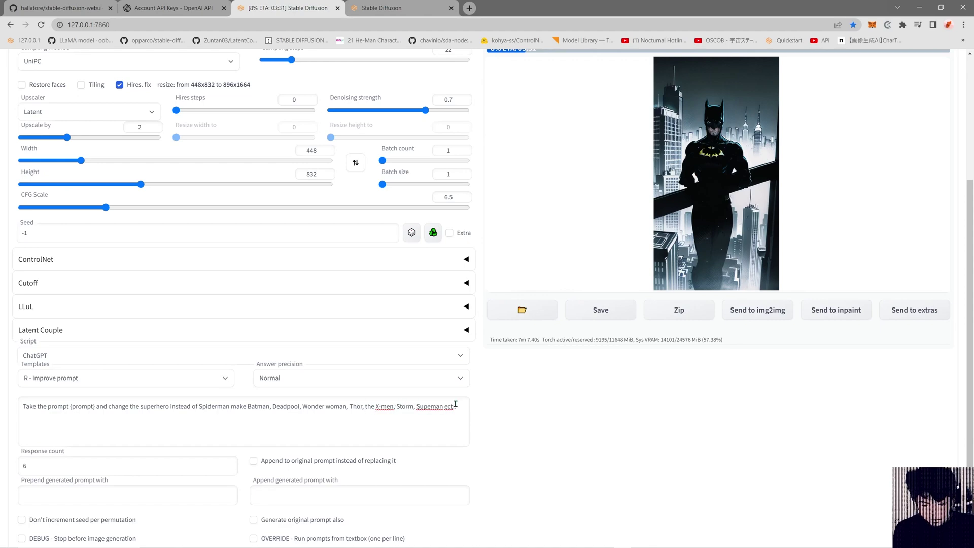
{"action": "scroll", "coordinate": [495, 422], "scroll_direction": "up", "scroll_amount": 3}
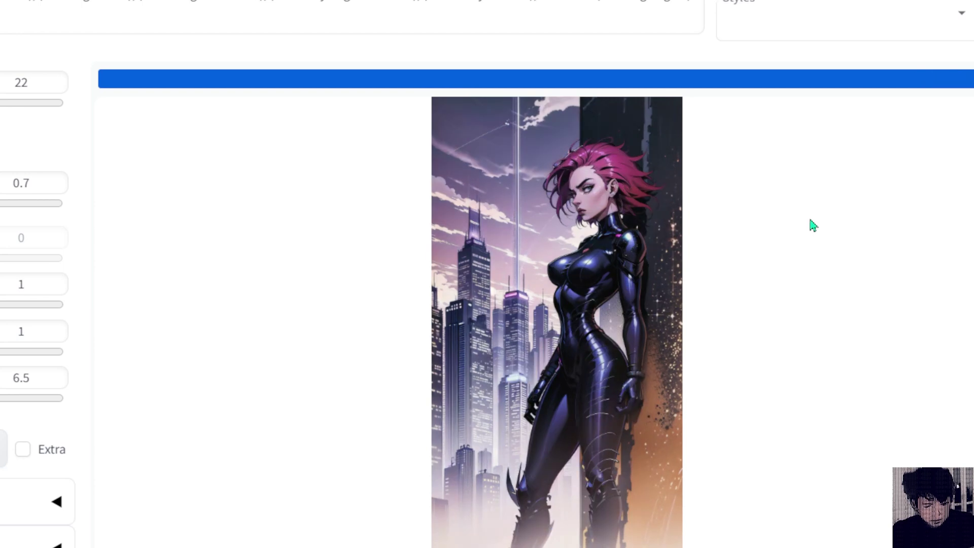
{"action": "scroll", "coordinate": [85, 472], "scroll_direction": "down", "scroll_amount": 1}
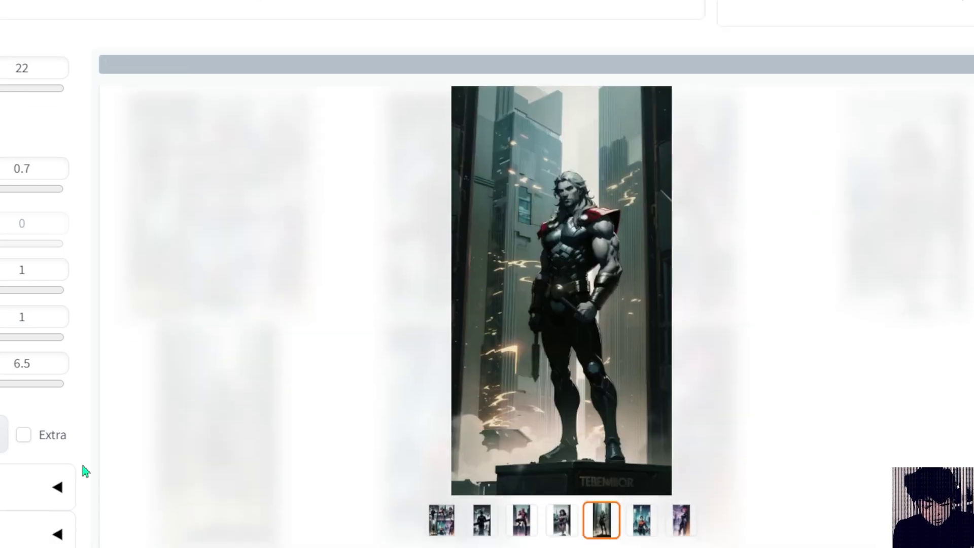
Step: Rewrite the ChatGPT template instruction as "Take the prompt {prompt} and improve it and change for another superhero"
{"action": "scroll", "coordinate": [85, 472], "scroll_direction": "up", "scroll_amount": 2}
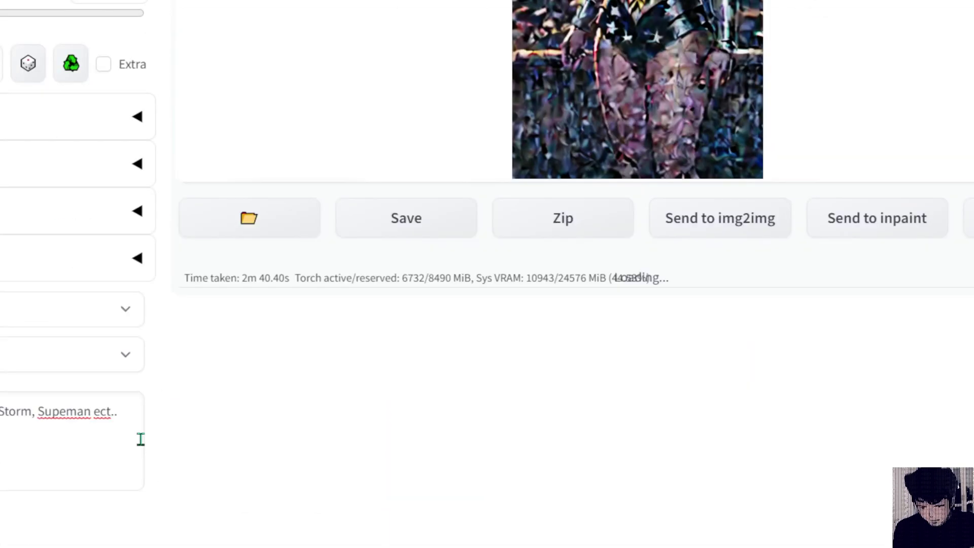
{"action": "scroll", "coordinate": [139, 439], "scroll_direction": "up", "scroll_amount": 5}
{"action": "scroll", "coordinate": [121, 439], "scroll_direction": "down", "scroll_amount": 1}
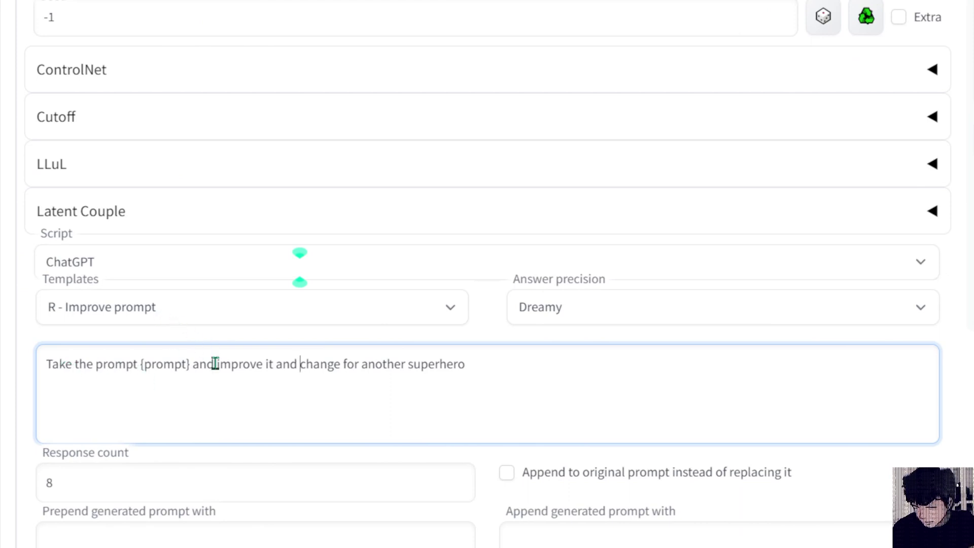
{"action": "left_click_drag", "start_coordinate": [139, 364], "coordinate": [94, 365]}
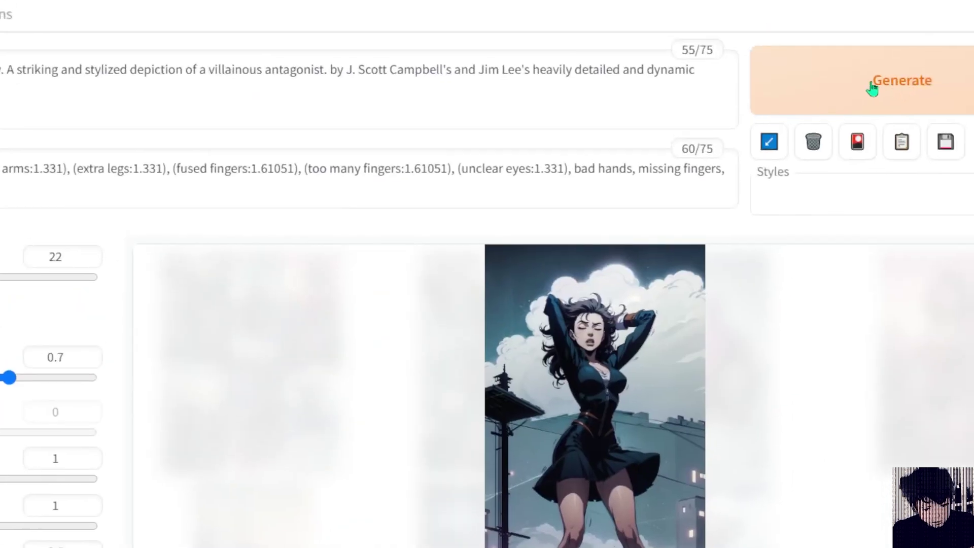
Step: Start Generate forever with the rewritten superhero template and look over the image previews
{"action": "right_click", "coordinate": [867, 89]}
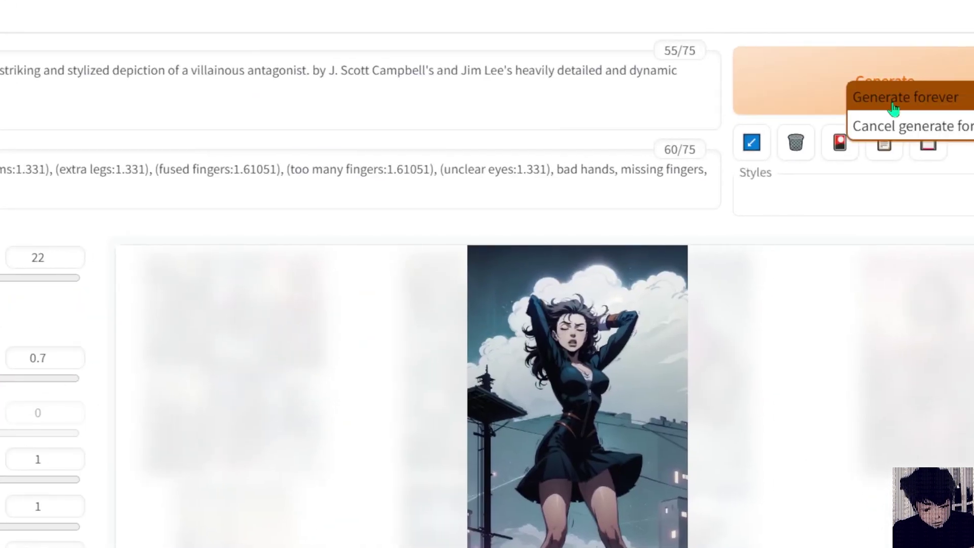
{"action": "left_click", "coordinate": [893, 100]}
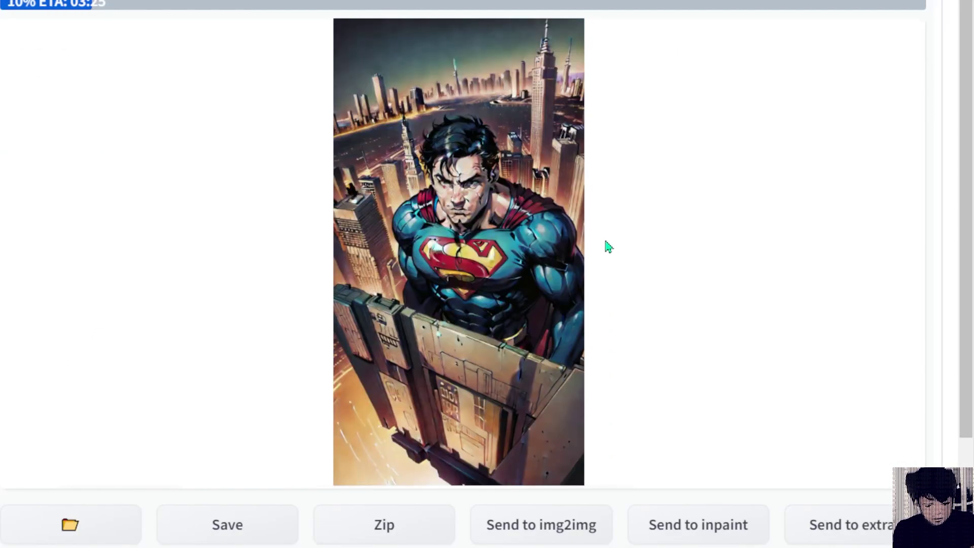
{"action": "scroll", "coordinate": [608, 247], "scroll_direction": "up", "scroll_amount": 5}
{"action": "right_click", "coordinate": [665, 122]}
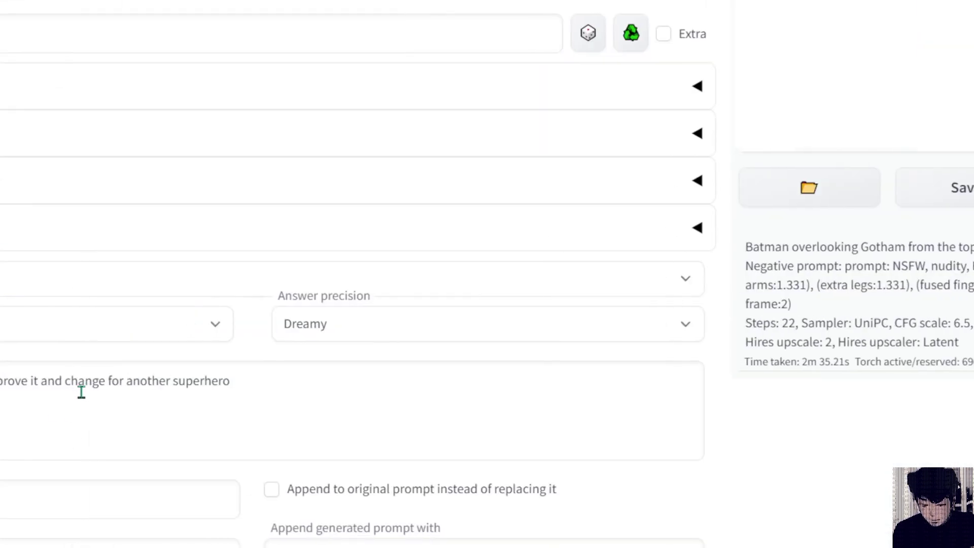
Step: Replace the word "improve" in the template instruction with "change the action and location"
{"action": "left_click", "coordinate": [26, 381]}
{"action": "double_click", "coordinate": [3, 381]}
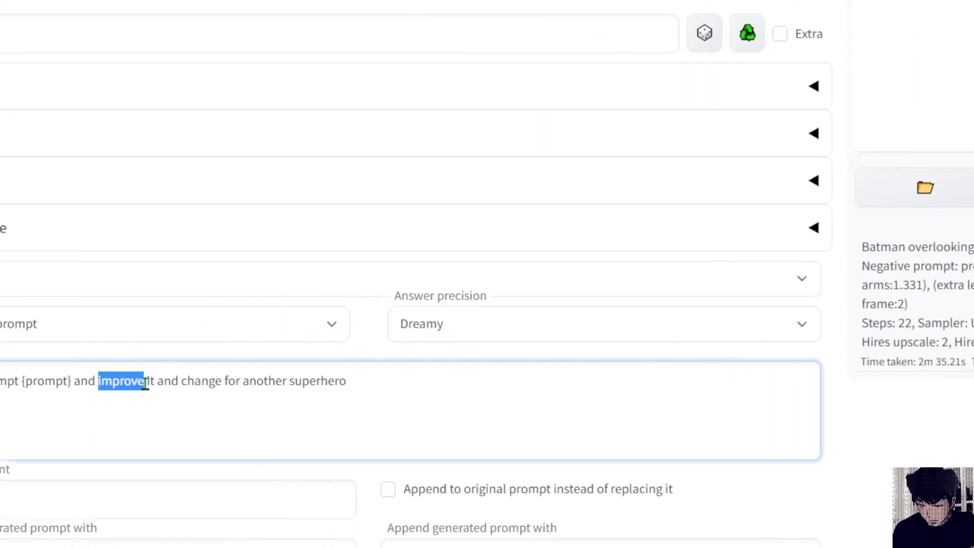
{"action": "type", "text": "change the action and sett"}
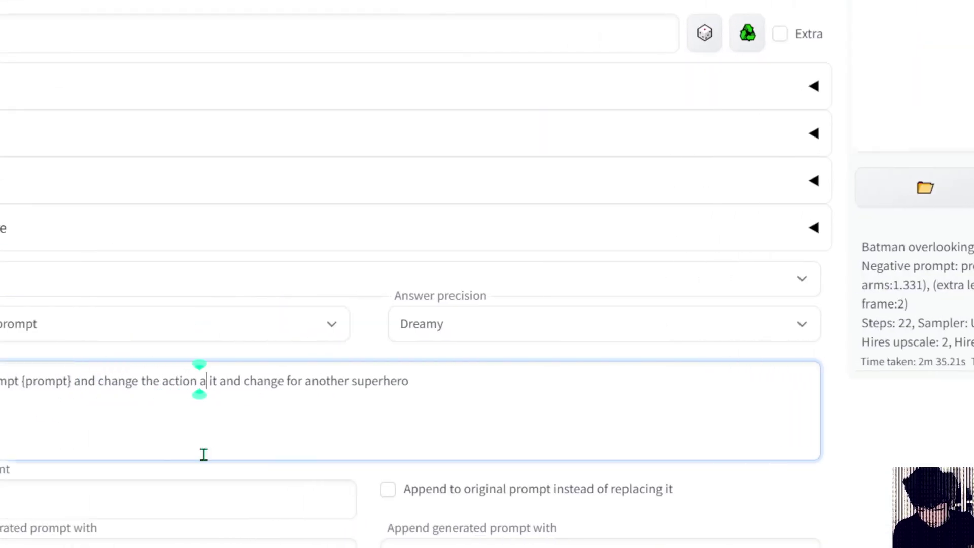
{"action": "type", "text": "ing"}
{"action": "key", "text": "BackSpace"}
{"action": "key", "text": "BackSpace"}
{"action": "key", "text": "BackSpace"}
{"action": "key", "text": "BackSpace"}
{"action": "key", "text": "BackSpace"}
{"action": "key", "text": "BackSpace"}
{"action": "key", "text": "BackSpace"}
{"action": "type", "text": "location"}
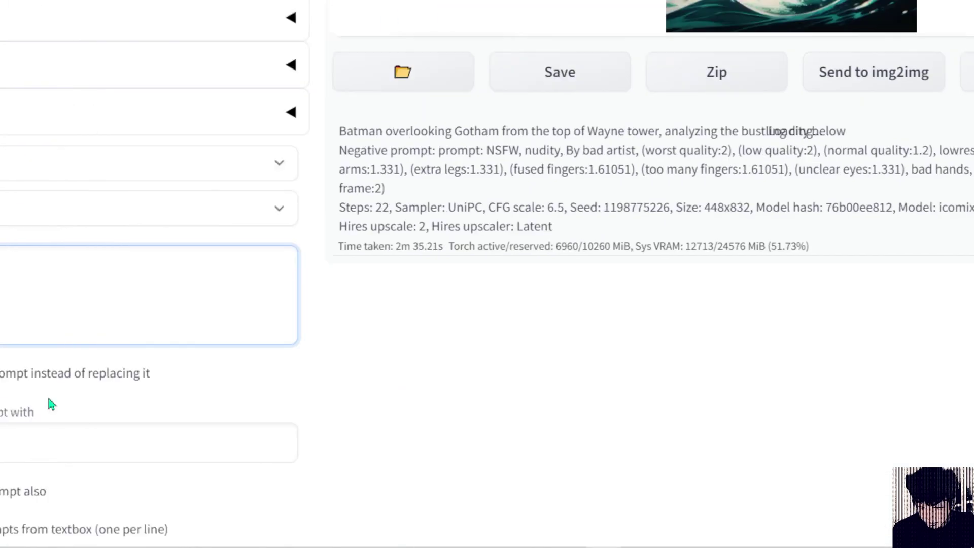
Step: Set the ChatGPT script's answer precision to Normal and look over the generated images
{"action": "left_click", "coordinate": [152, 208]}
{"action": "left_click", "coordinate": [83, 254]}
{"action": "scroll", "coordinate": [563, 302], "scroll_direction": "up", "scroll_amount": 5}
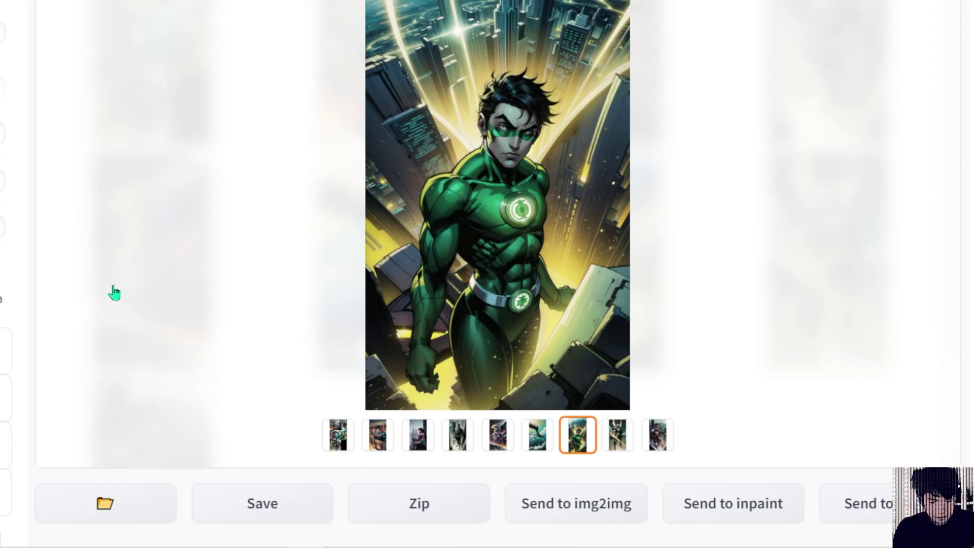
Step: Remove the stray "it" after "location" in the template instruction and replace the following "and" with "also"
{"action": "scroll", "coordinate": [96, 311], "scroll_direction": "down", "scroll_amount": 8}
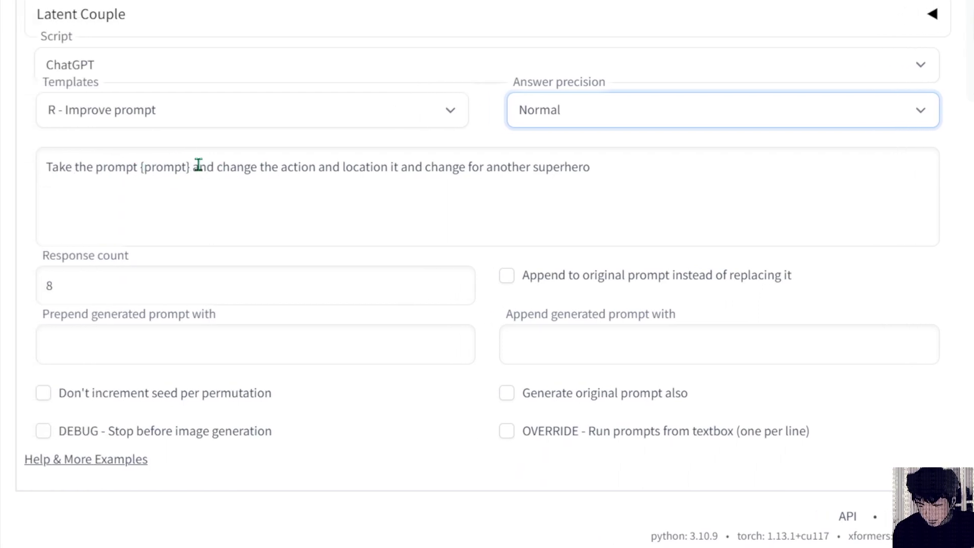
{"action": "double_click", "coordinate": [393, 164]}
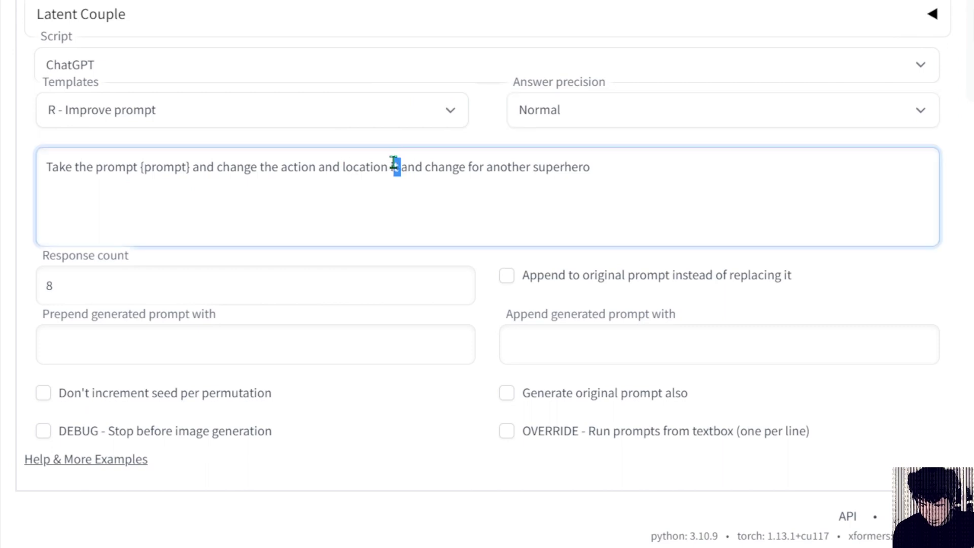
{"action": "key", "text": "BackSpace"}
{"action": "key", "text": "BackSpace"}
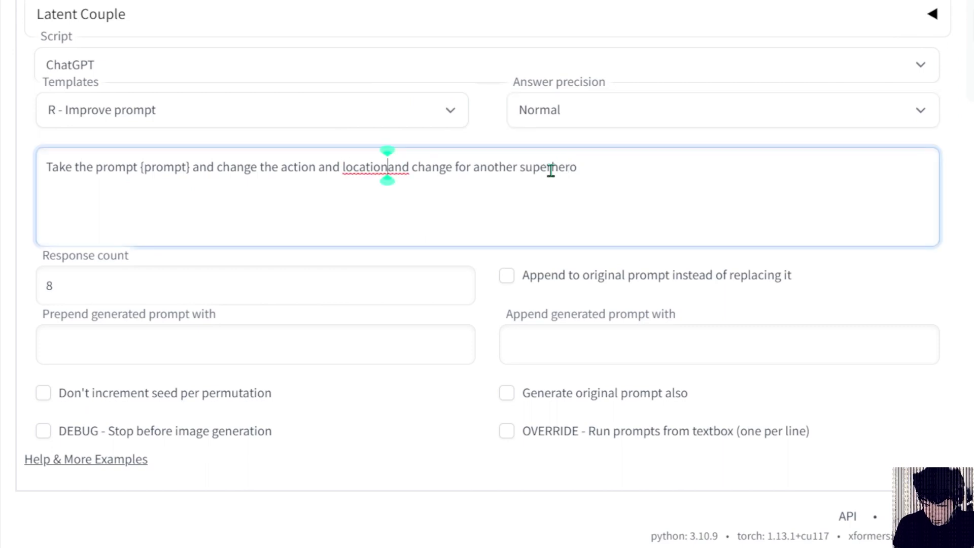
{"action": "left_click", "coordinate": [415, 168]}
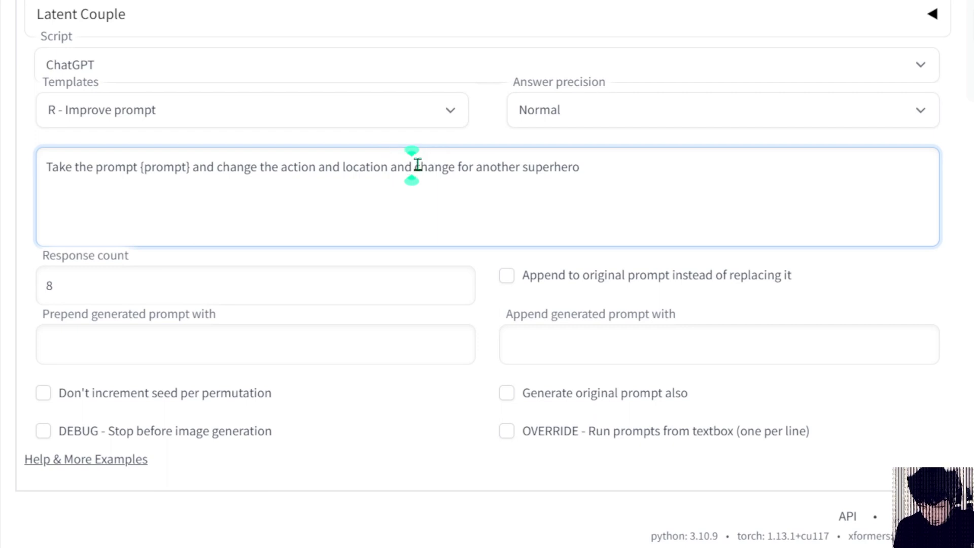
{"action": "key", "text": "BackSpace"}
{"action": "key", "text": "BackSpace"}
{"action": "key", "text": "BackSpace"}
{"action": "type", "text": "also"}
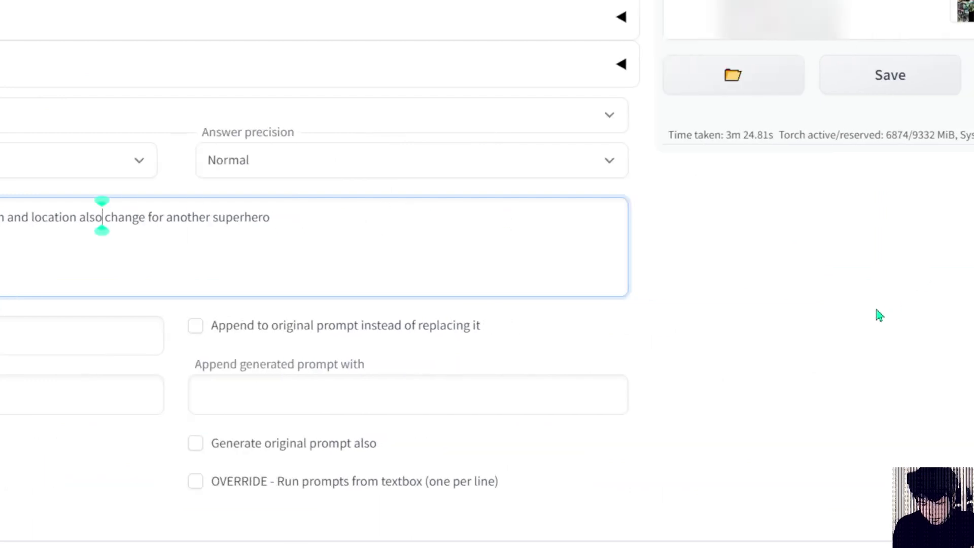
Step: Insert "the subject" before "for another superhero" in the template instruction and append "and different comic book artist"
{"action": "left_click", "coordinate": [431, 220]}
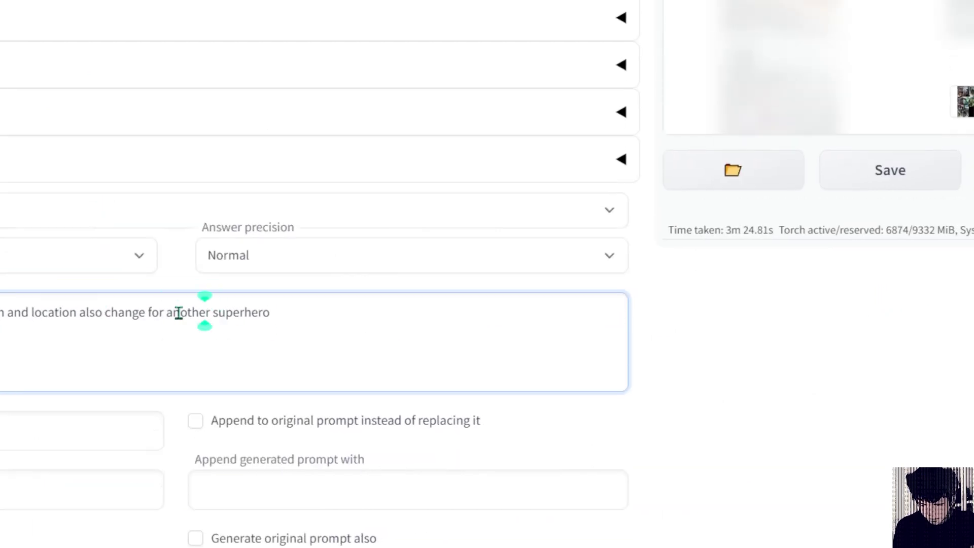
{"action": "left_click", "coordinate": [148, 313]}
{"action": "type", "text": "the subject"}
{"action": "key", "text": "End"}
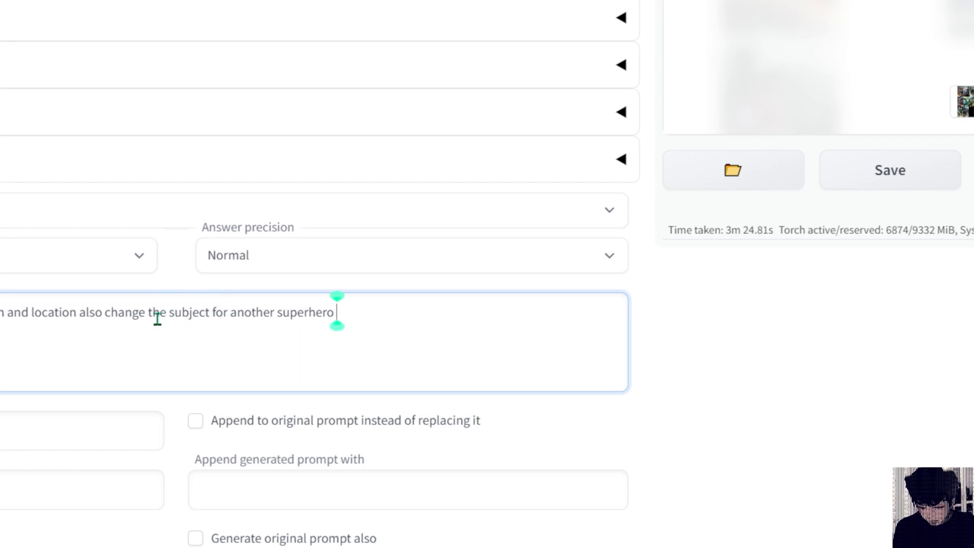
{"action": "type", "text": "and different commi"}
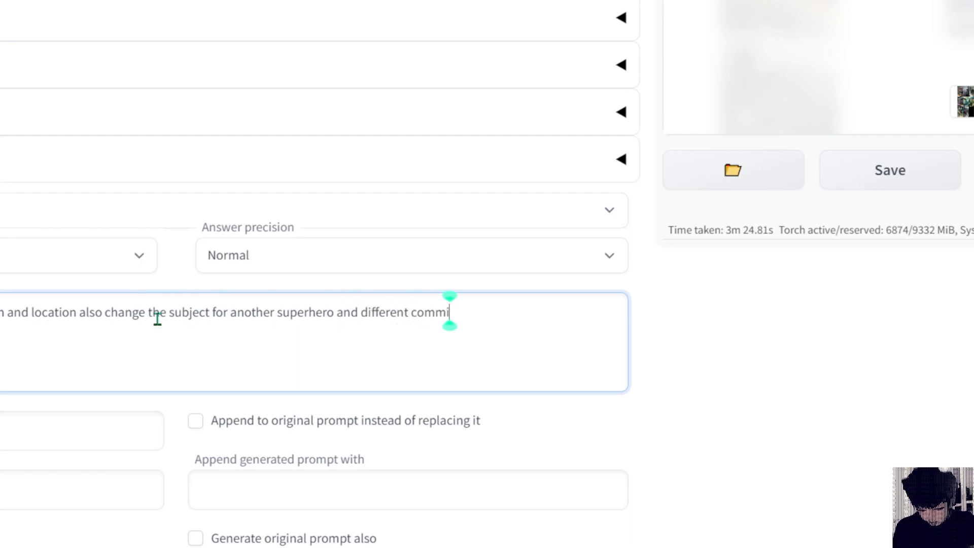
{"action": "key", "text": "BackSpace"}
{"action": "key", "text": "BackSpace"}
{"action": "type", "text": "ic book artist"}
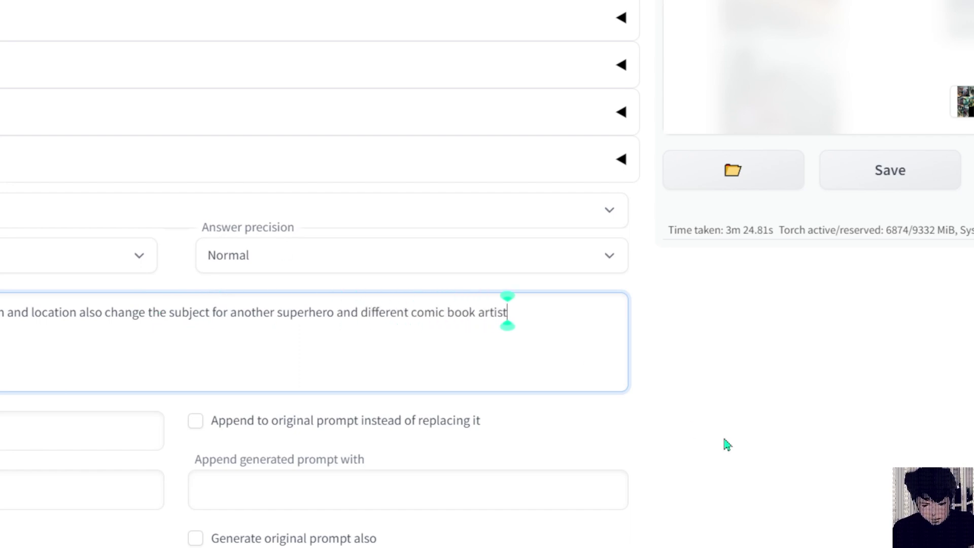
Step: Start Generate forever with the template that varies action, location, superhero and comic book artist, and look over the images
{"action": "scroll", "coordinate": [724, 443], "scroll_direction": "up", "scroll_amount": 5}
{"action": "scroll", "coordinate": [591, 378], "scroll_direction": "down", "scroll_amount": 5}
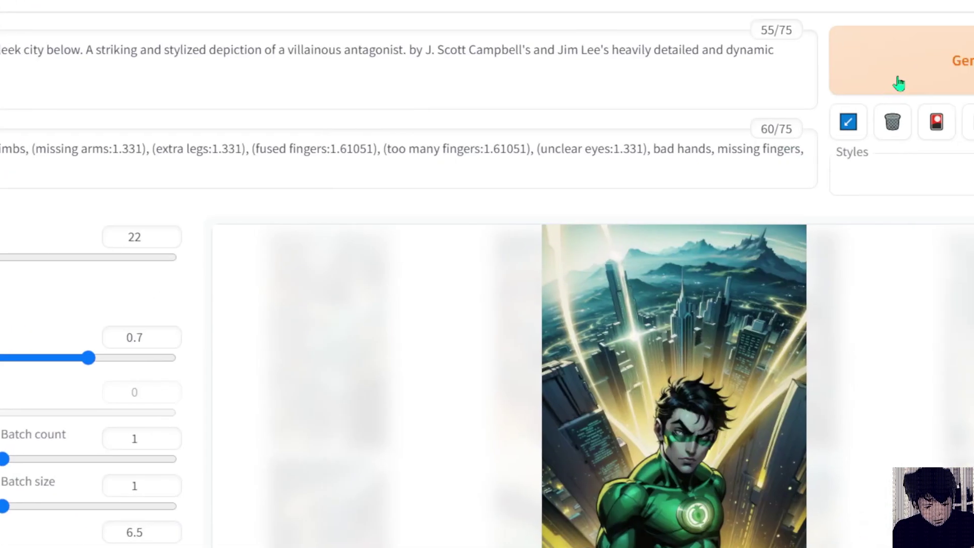
{"action": "right_click", "coordinate": [846, 124]}
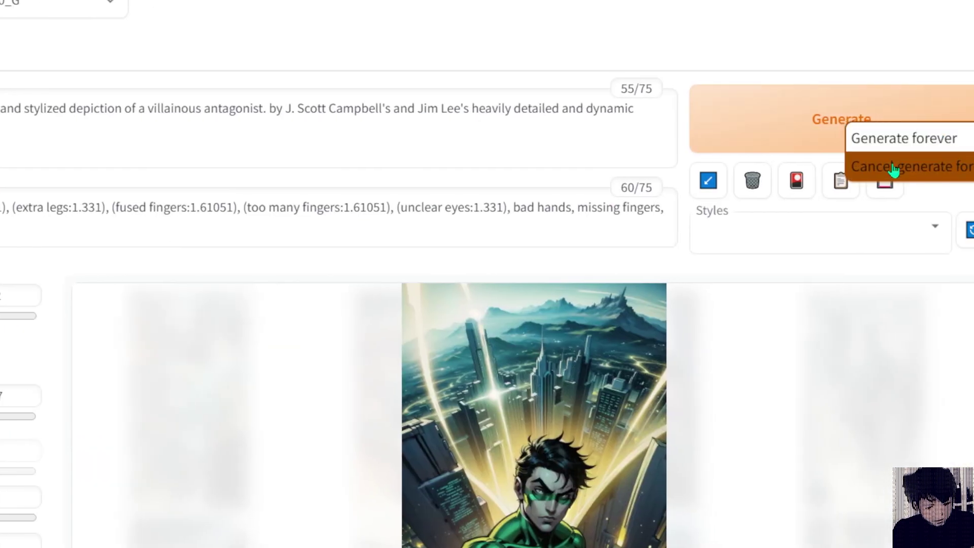
{"action": "left_click", "coordinate": [891, 146]}
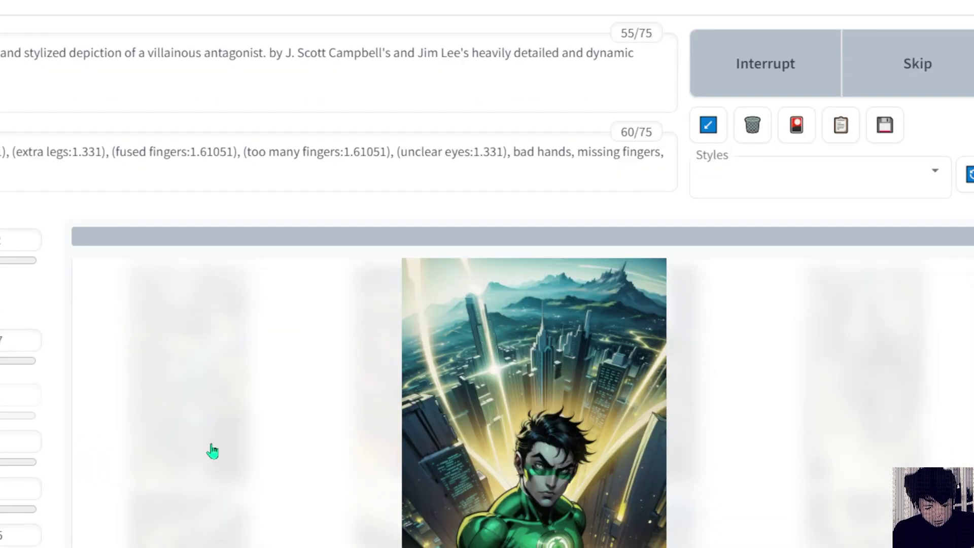
{"action": "scroll", "coordinate": [212, 450], "scroll_direction": "down", "scroll_amount": 6}
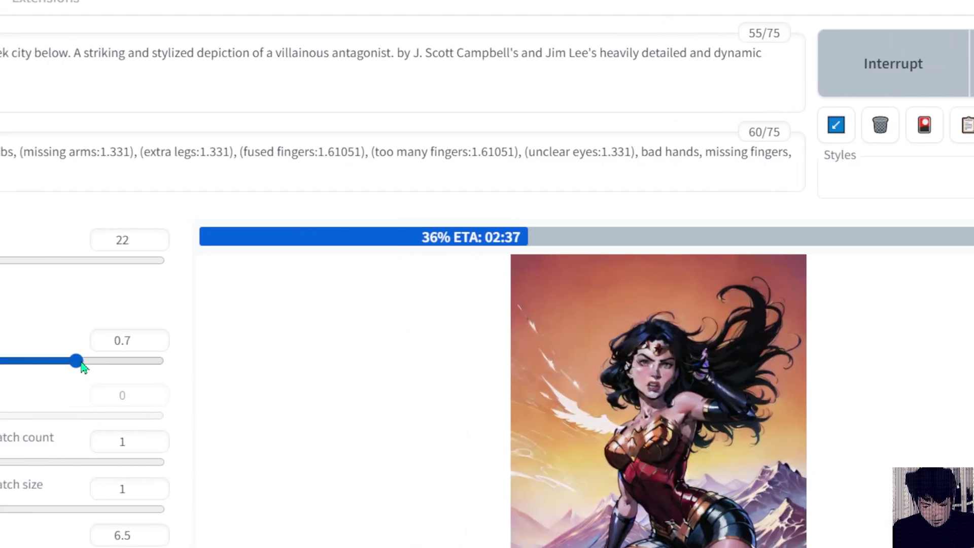
Step: Set the denoising strength to 0.4 and examine the preview of the image being generated
{"action": "left_click_drag", "start_coordinate": [187, 361], "coordinate": [105, 370]}
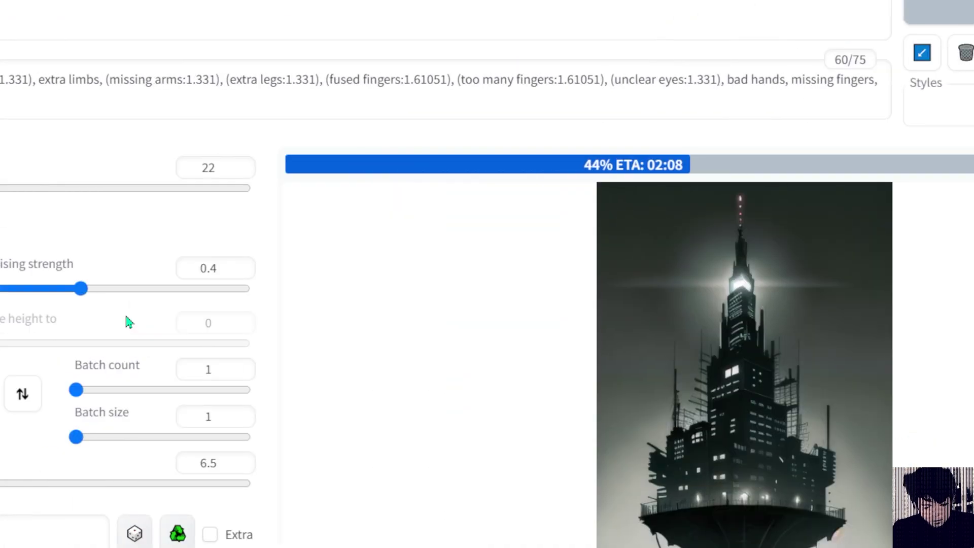
{"action": "mouse_move", "coordinate": [124, 294]}
{"action": "left_mouse_down"}
{"action": "mouse_move", "coordinate": [85, 287]}
{"action": "mouse_move", "coordinate": [135, 298]}
{"action": "mouse_move", "coordinate": [118, 290]}
{"action": "left_mouse_up"}
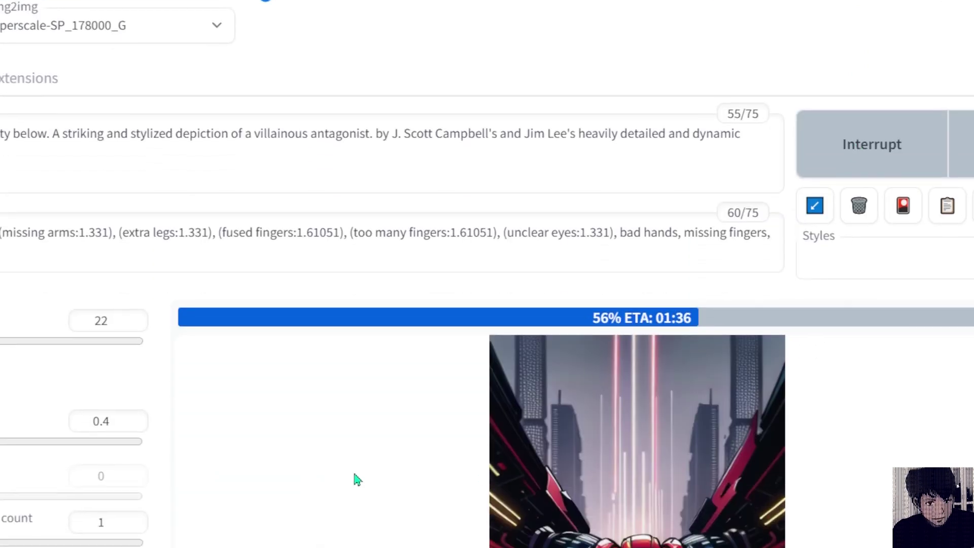
{"action": "scroll", "coordinate": [358, 479], "scroll_direction": "down", "scroll_amount": 4}
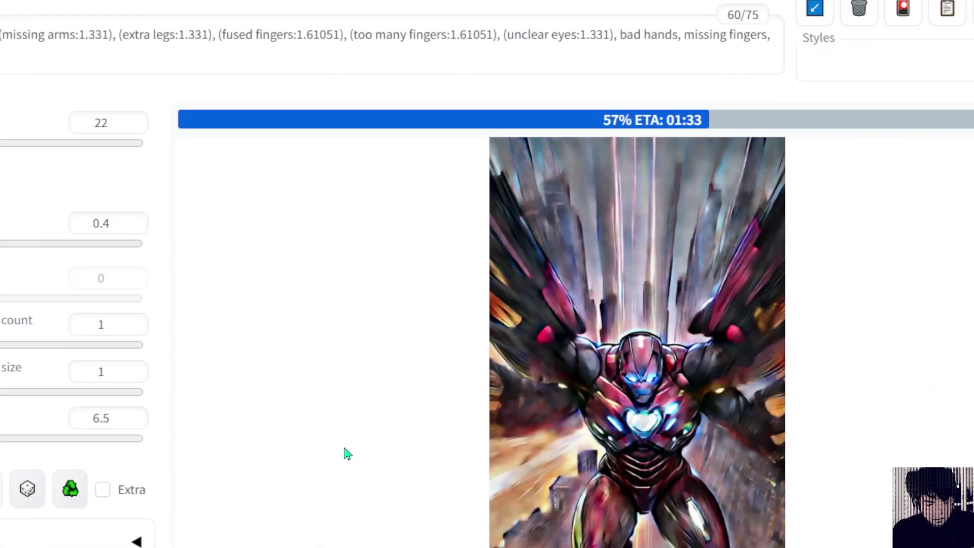
{"action": "scroll", "coordinate": [202, 348], "scroll_direction": "up", "scroll_amount": 2}
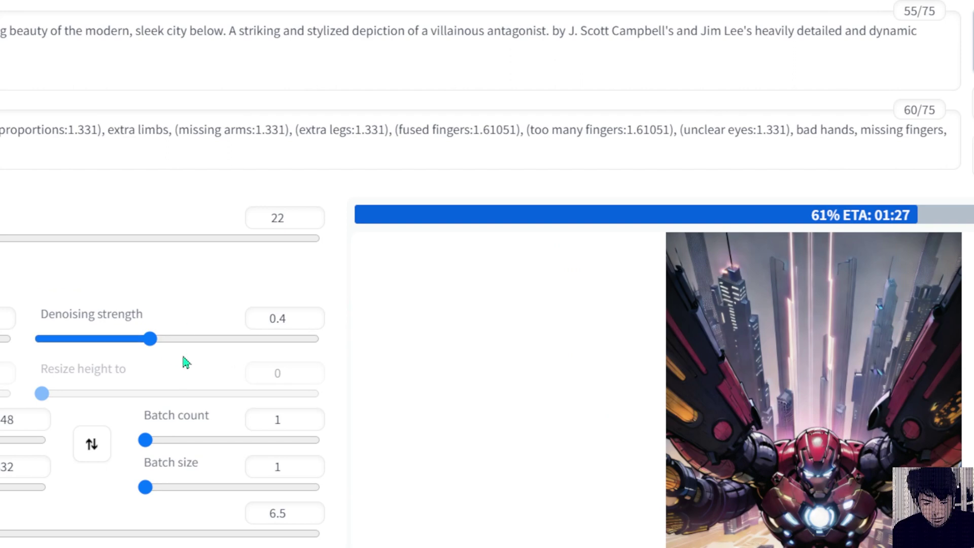
{"action": "scroll", "coordinate": [183, 355], "scroll_direction": "down", "scroll_amount": 2}
{"action": "scroll", "coordinate": [600, 422], "scroll_direction": "up", "scroll_amount": 3}
{"action": "scroll", "coordinate": [558, 446], "scroll_direction": "down", "scroll_amount": 1}
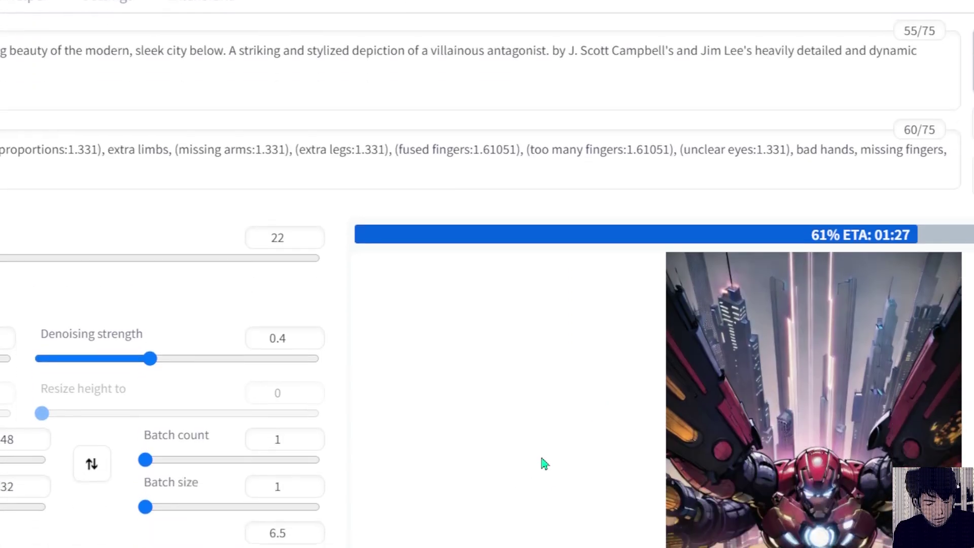
{"action": "scroll", "coordinate": [608, 384], "scroll_direction": "down", "scroll_amount": 4}
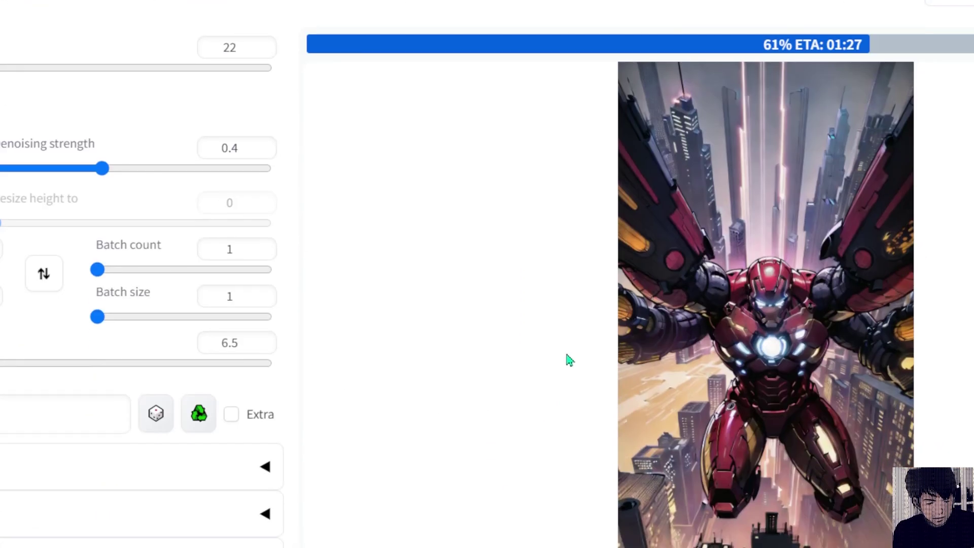
{"action": "scroll", "coordinate": [355, 289], "scroll_direction": "up", "scroll_amount": 4}
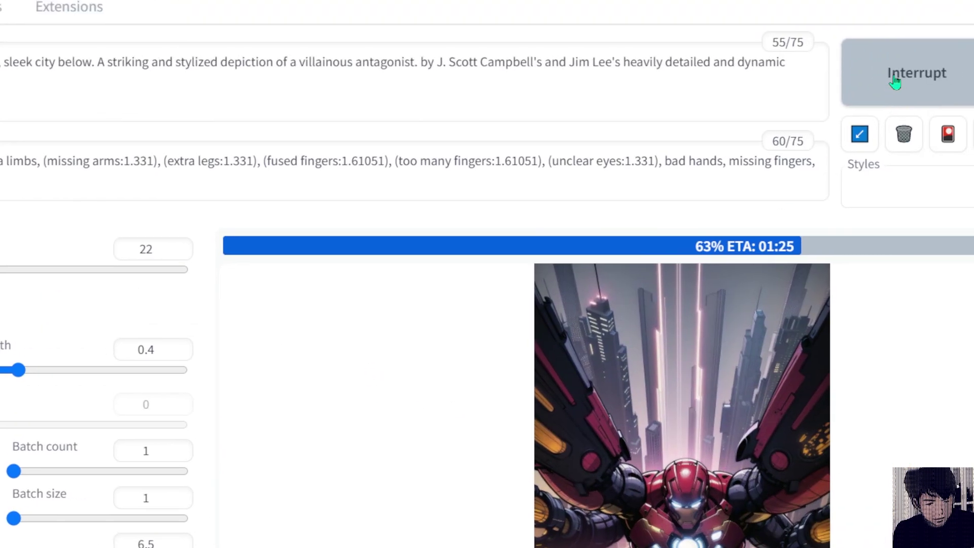